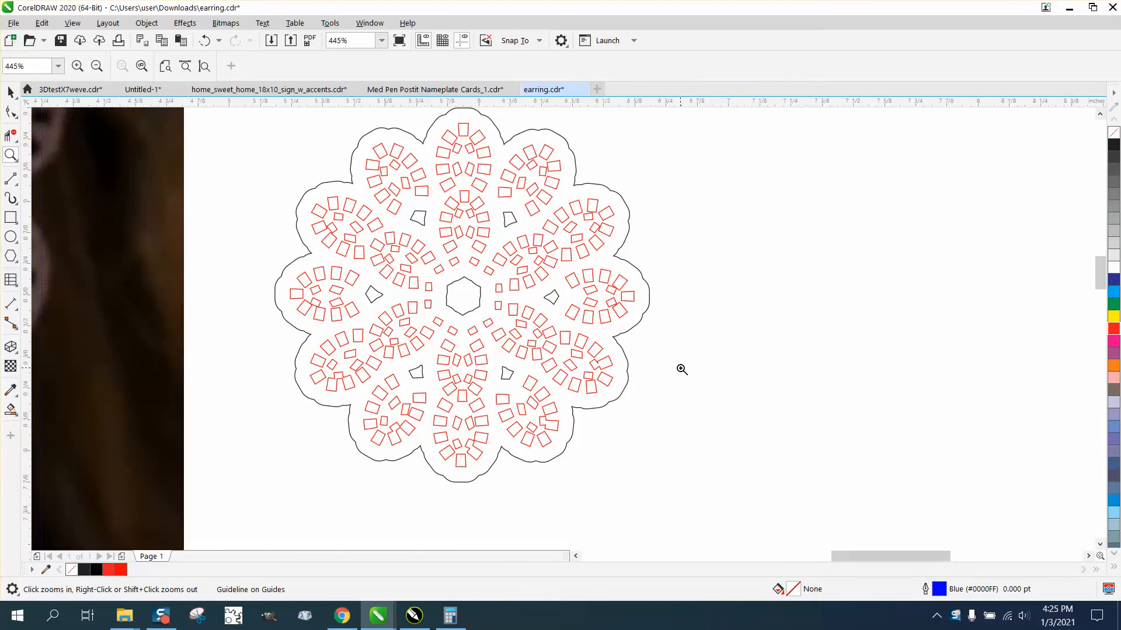
- Compare the lace cutouts in the earring photo with the small rectangles of the traced medallion at close range
{"action": "right_click", "coordinate": [641, 362]}
{"action": "right_click", "coordinate": [551, 349]}
{"action": "left_click_drag", "start_coordinate": [375, 221], "coordinate": [475, 293]}
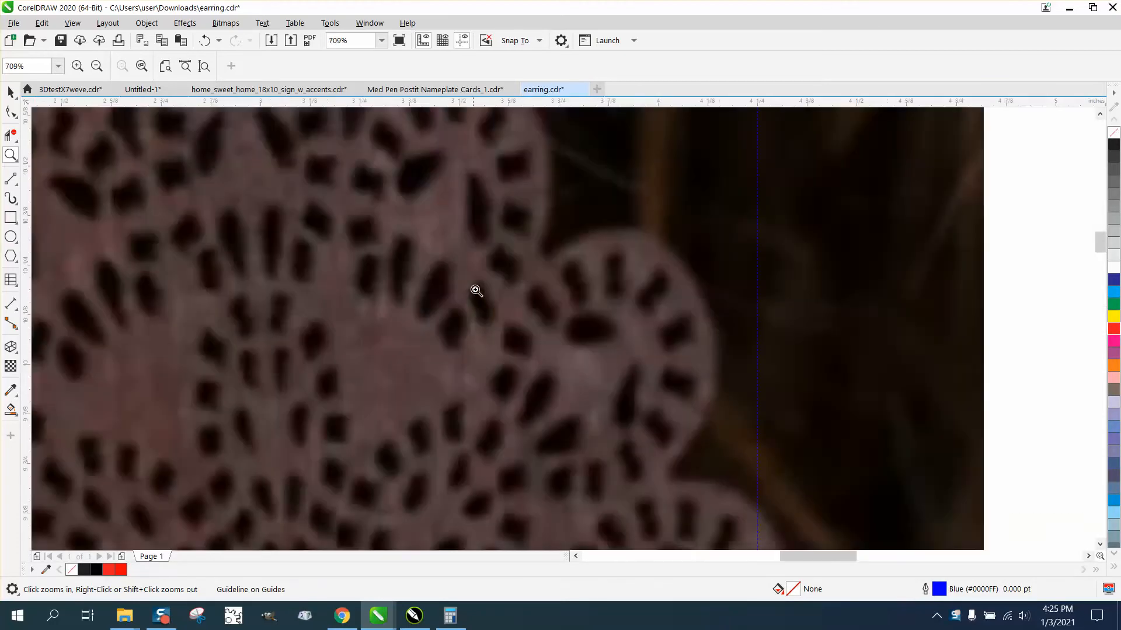
{"action": "right_click", "coordinate": [475, 293]}
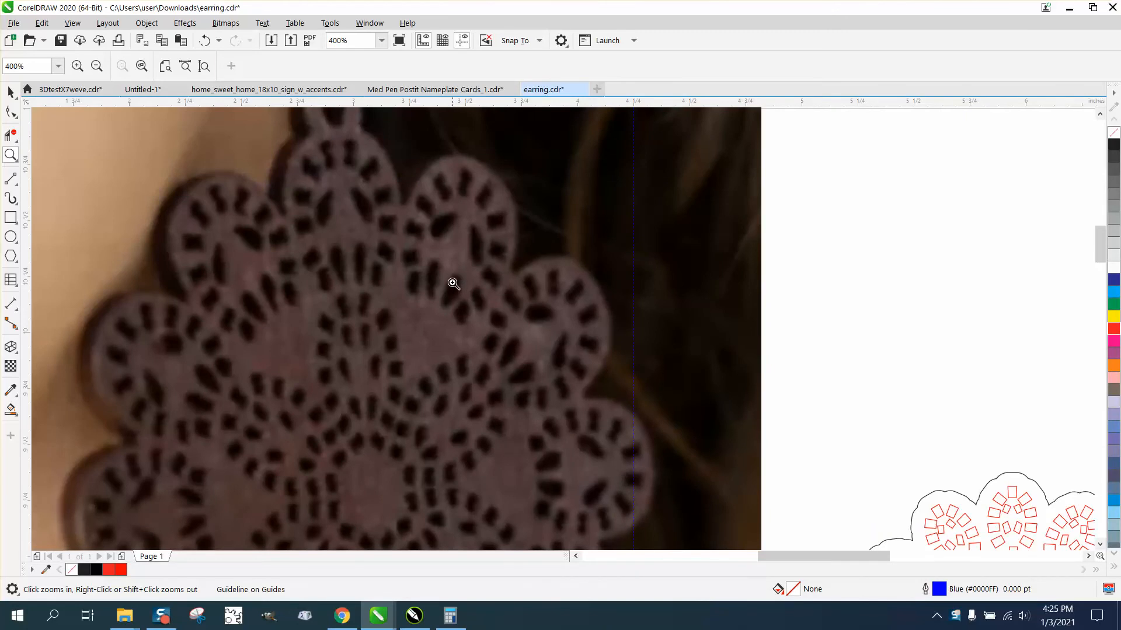
{"action": "right_click", "coordinate": [449, 280]}
{"action": "right_click", "coordinate": [433, 272]}
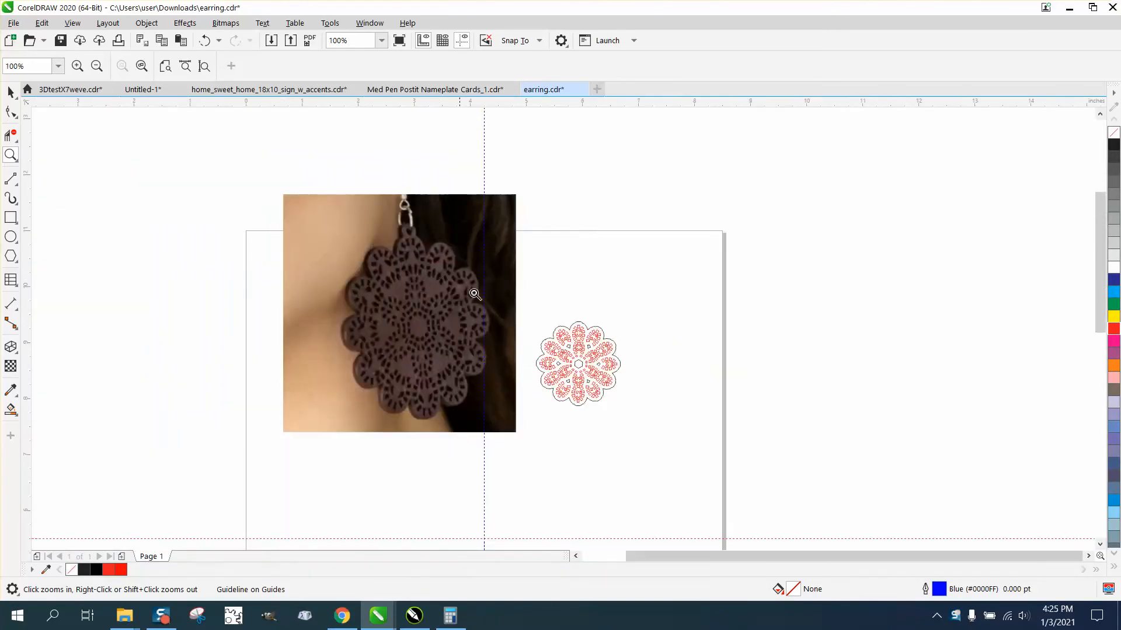
{"action": "left_click_drag", "start_coordinate": [533, 314], "coordinate": [652, 415]}
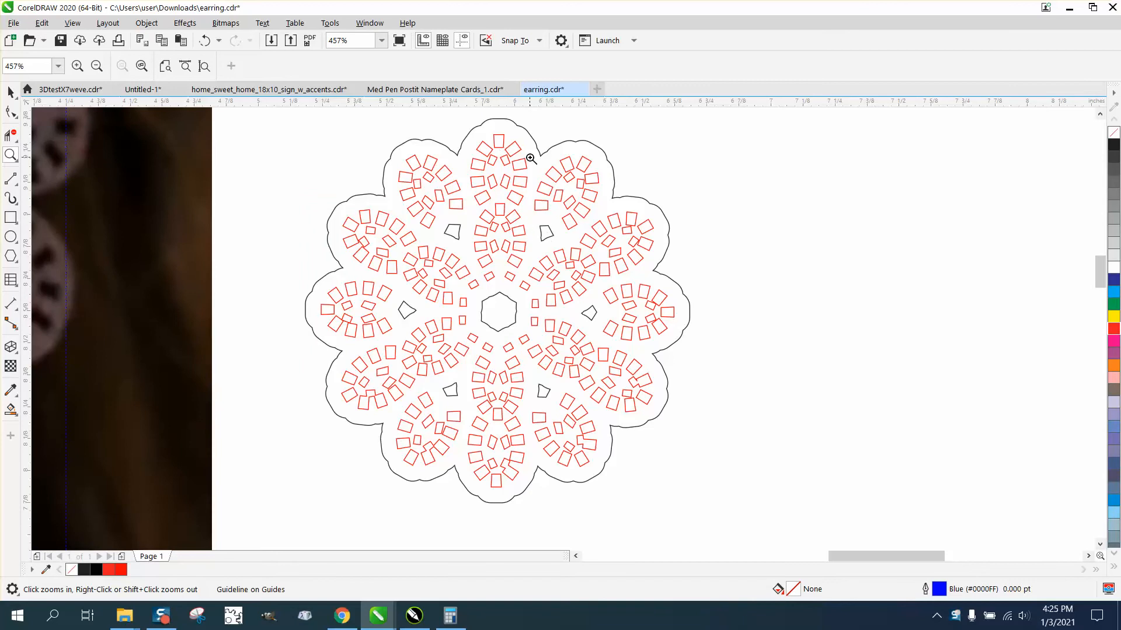
{"action": "left_click_drag", "start_coordinate": [477, 120], "coordinate": [505, 141]}
{"action": "scroll", "coordinate": [506, 141], "scroll_direction": "down", "scroll_amount": 7}
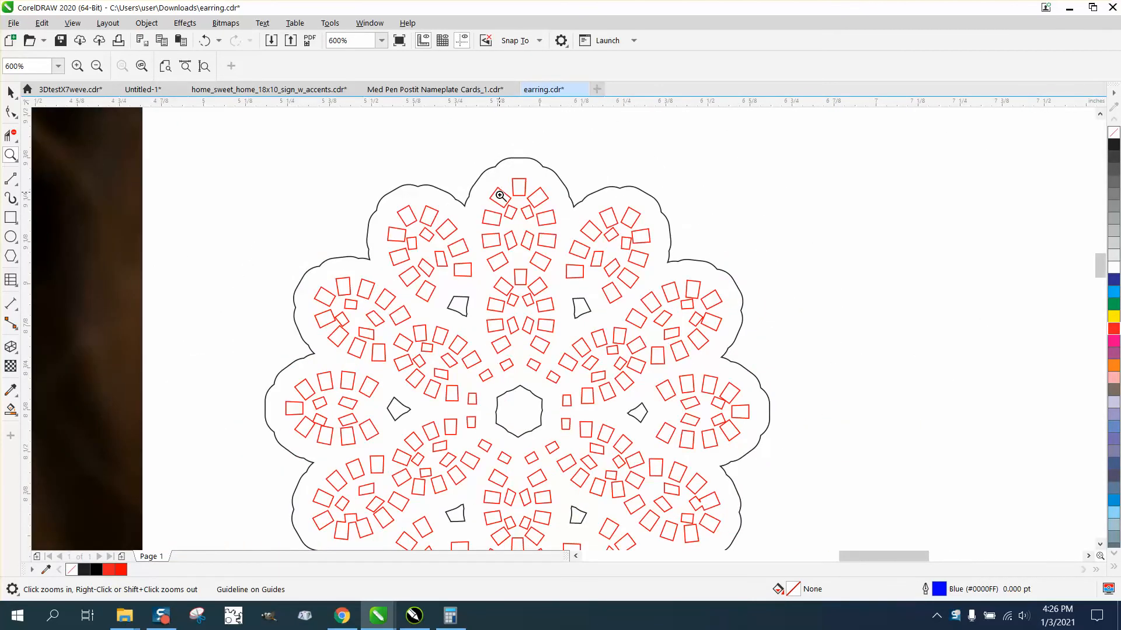
{"action": "left_click_drag", "start_coordinate": [496, 200], "coordinate": [524, 229]}
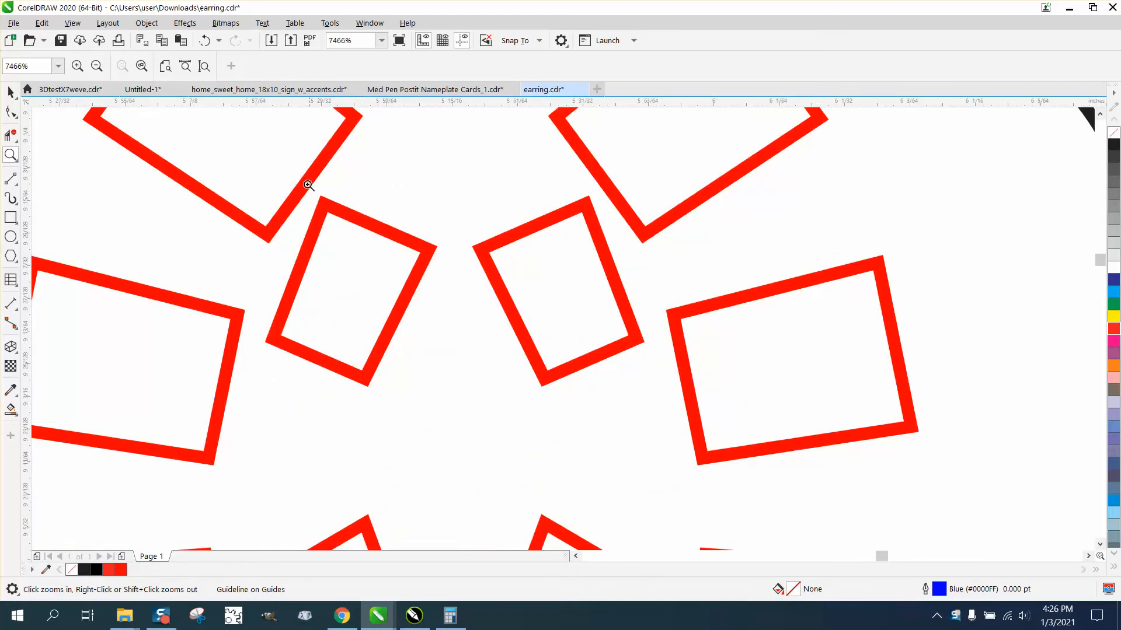
{"action": "scroll", "coordinate": [425, 217], "scroll_direction": "down", "scroll_amount": 7}
{"action": "scroll", "coordinate": [432, 217], "scroll_direction": "down", "scroll_amount": 2}
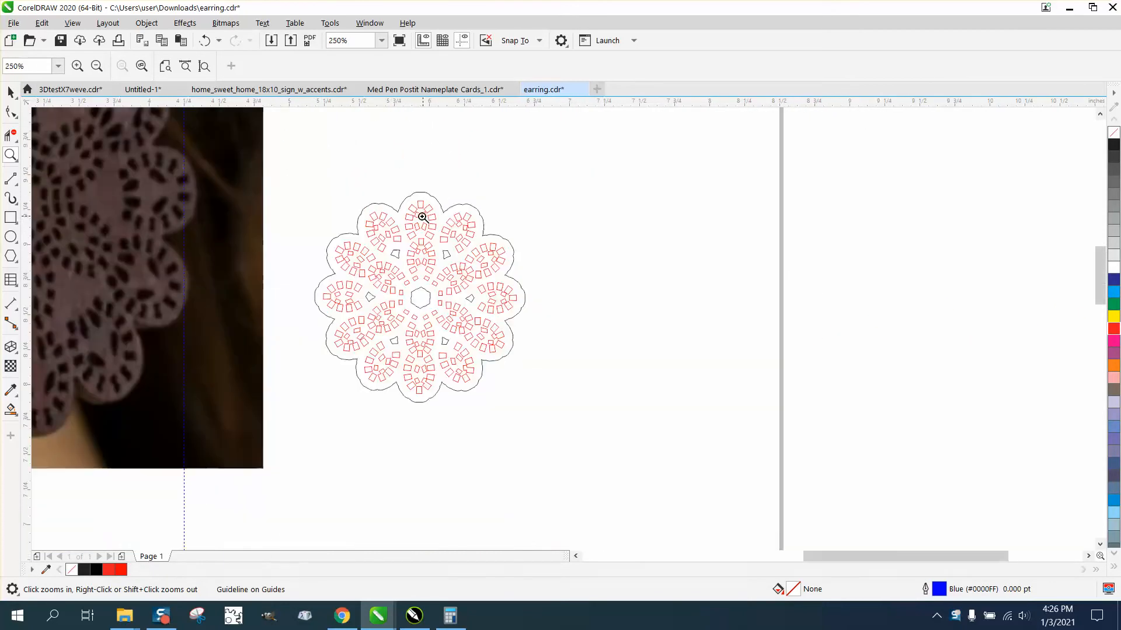
- Move the whole traced medallion to the page's upper right area, at about X 7.03, Y 9.95 in
{"action": "left_click", "coordinate": [10, 92]}
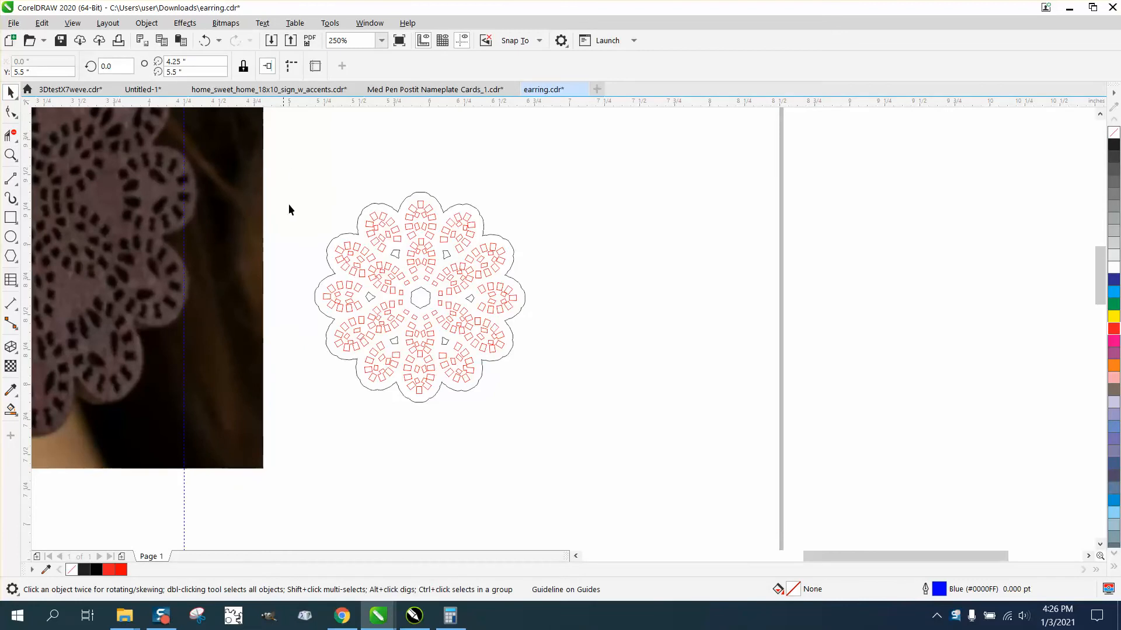
{"action": "left_click_drag", "start_coordinate": [611, 412], "coordinate": [611, 411]}
{"action": "scroll", "coordinate": [611, 412], "scroll_direction": "down", "scroll_amount": 2}
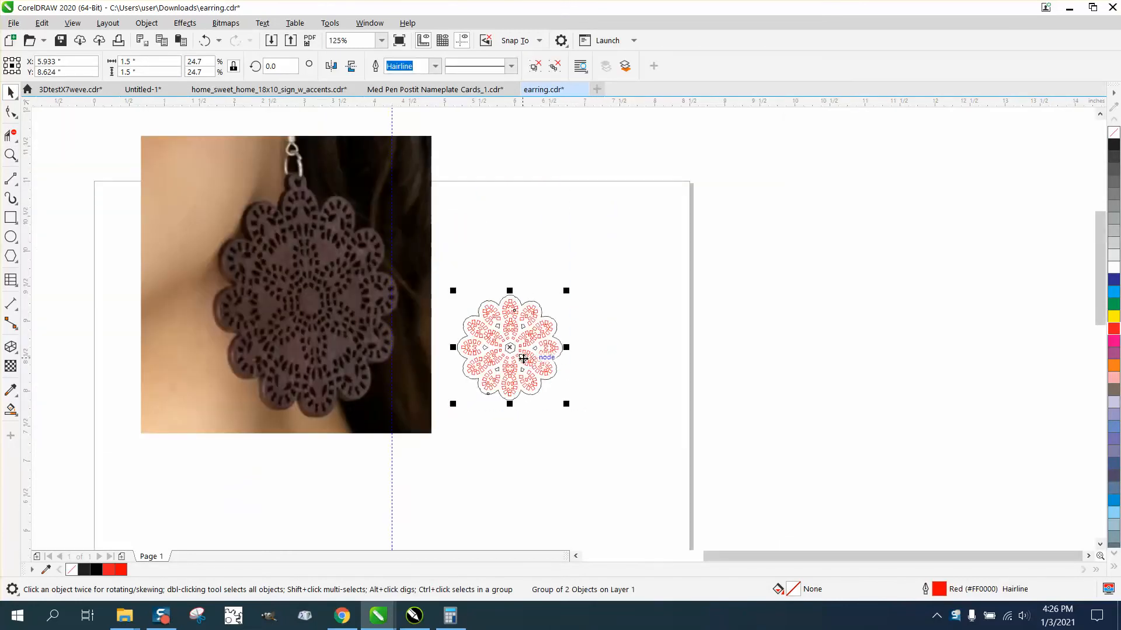
{"action": "left_click_drag", "start_coordinate": [521, 348], "coordinate": [595, 248]}
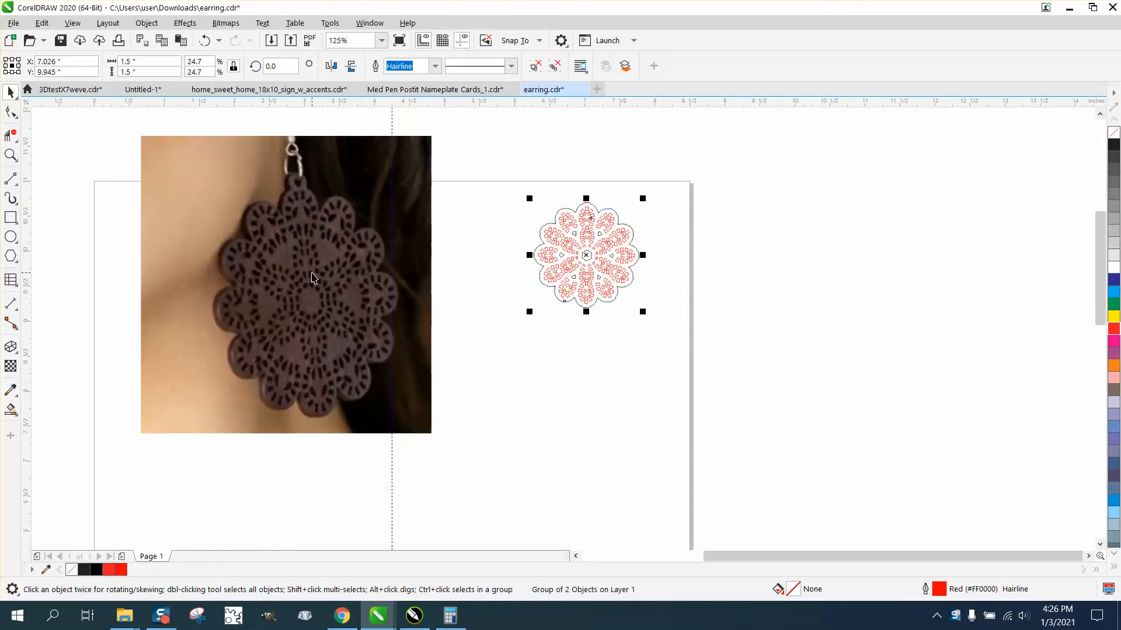
- Draw an upright ellipse about 0.775 in wide and 1.108 in high and center it on the page
{"action": "left_click", "coordinate": [11, 154]}
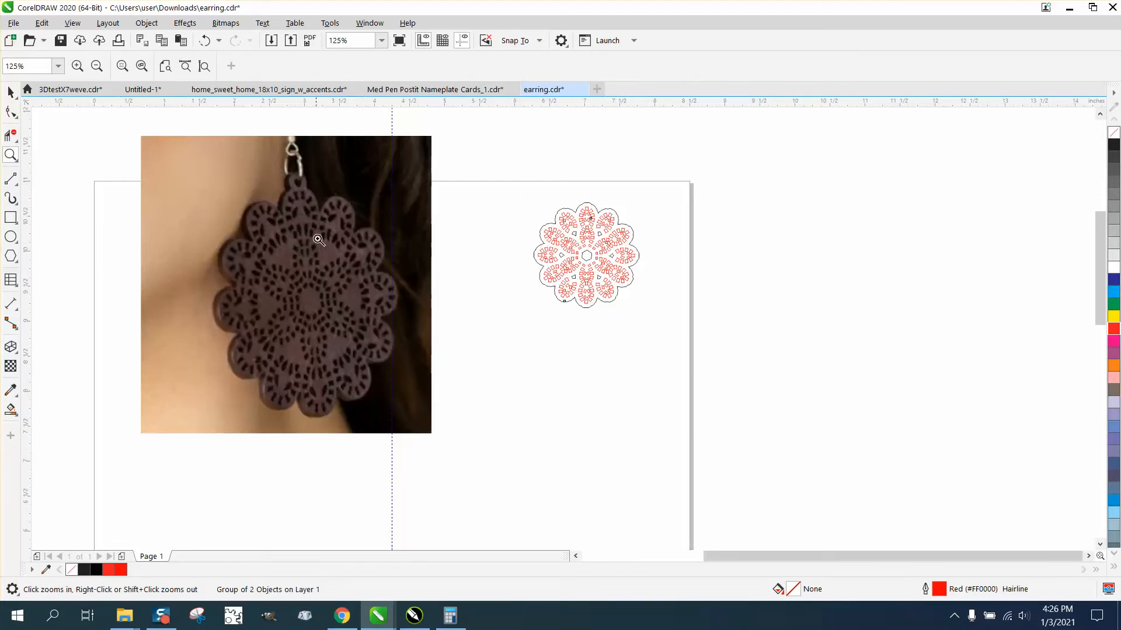
{"action": "left_click", "coordinate": [11, 237]}
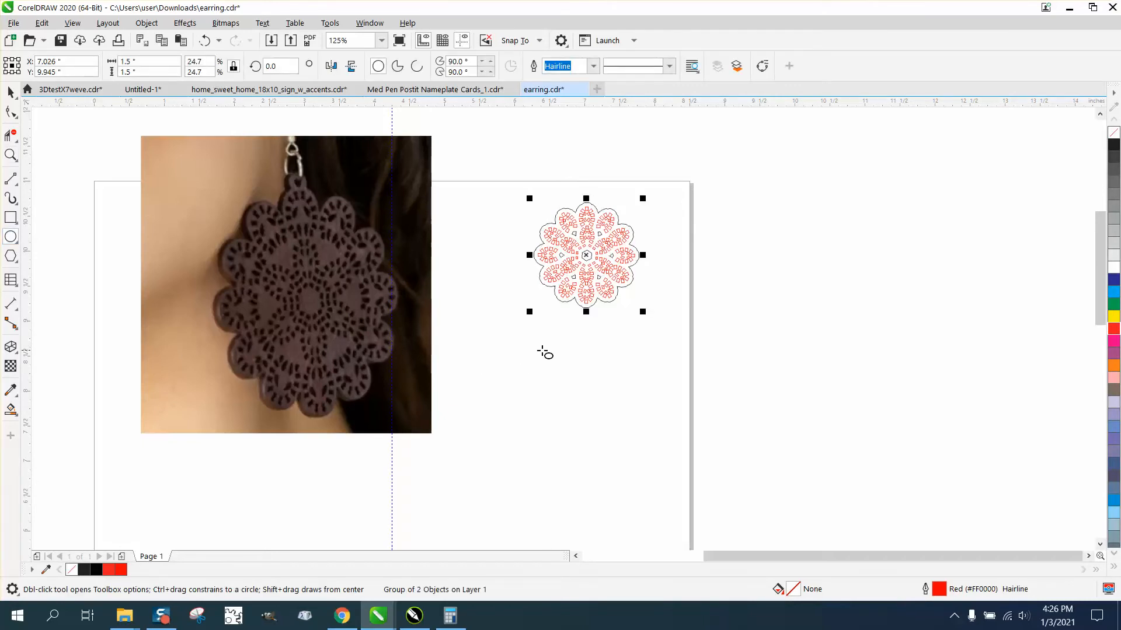
{"action": "left_click_drag", "start_coordinate": [558, 350], "coordinate": [500, 431]}
{"action": "key", "text": "p"}
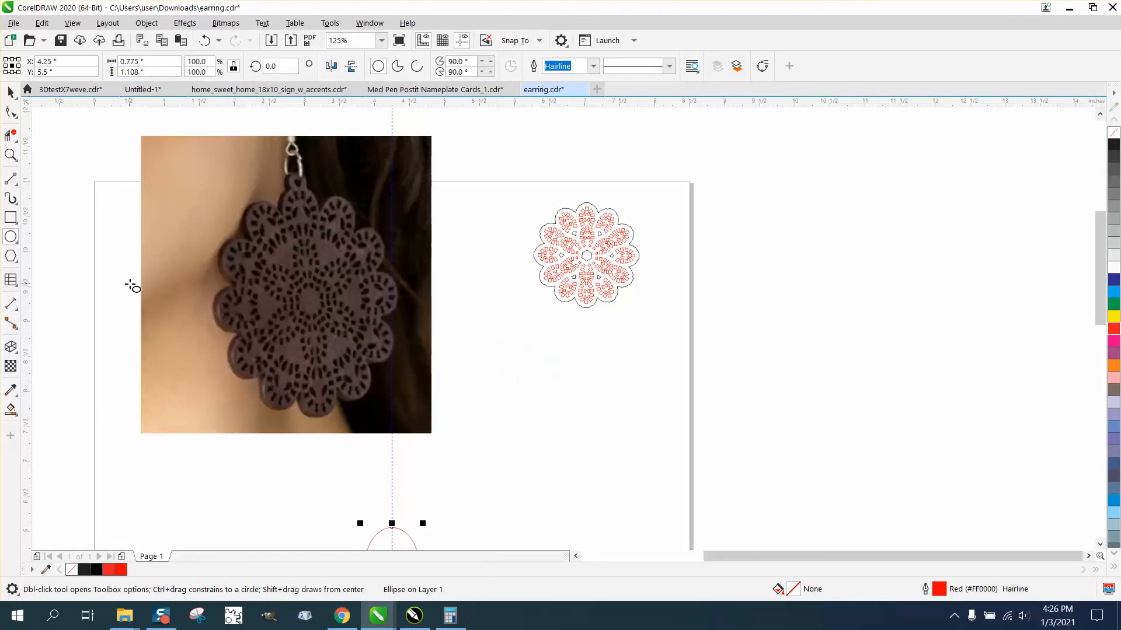
- Draw an upright rectangle about 0.179 by 0.297 in to the left of the ellipse and convert it to curves
{"action": "scroll", "coordinate": [70, 190], "scroll_direction": "down", "scroll_amount": 2}
{"action": "key", "text": "z"}
{"action": "left_click_drag", "start_coordinate": [167, 339], "coordinate": [502, 490]}
{"action": "left_click", "coordinate": [11, 217]}
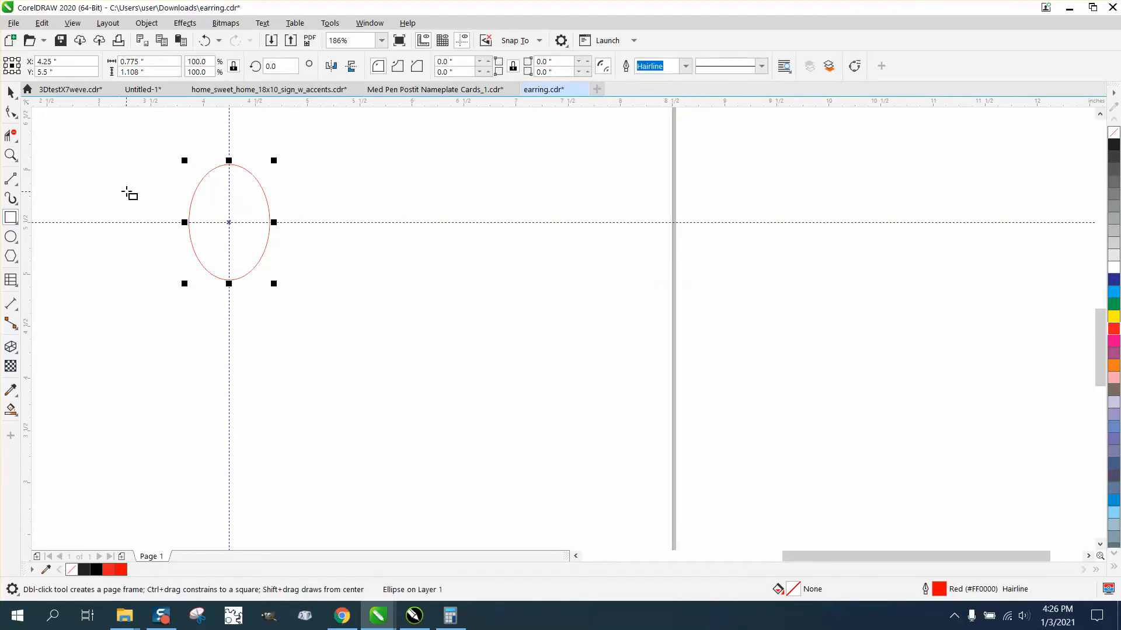
{"action": "left_click_drag", "start_coordinate": [145, 166], "coordinate": [126, 198]}
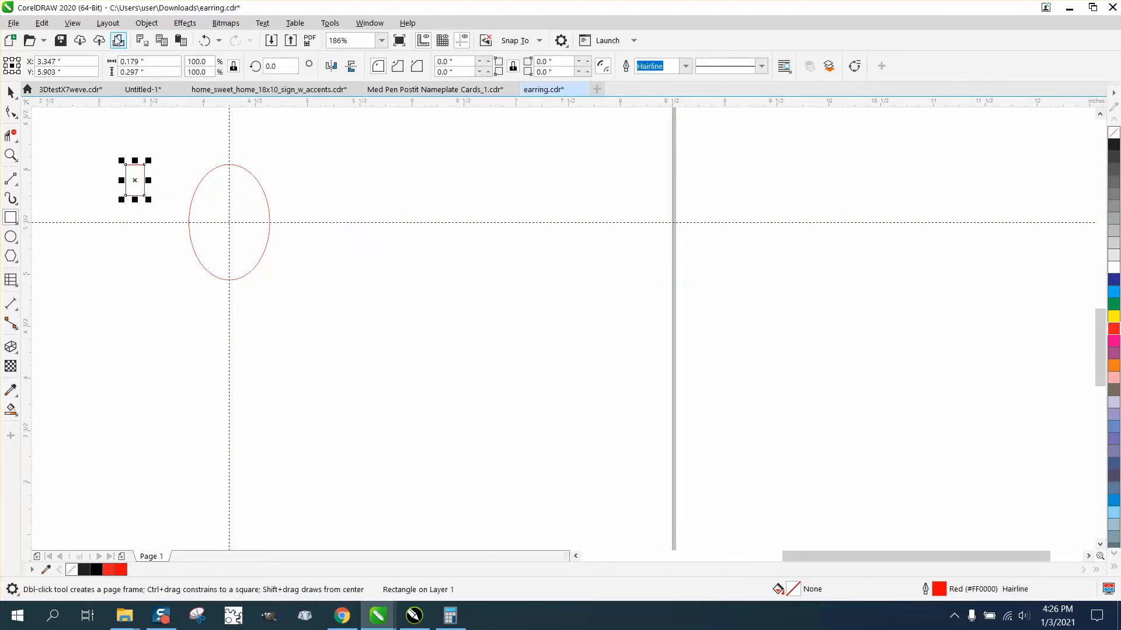
{"action": "left_click", "coordinate": [147, 22]}
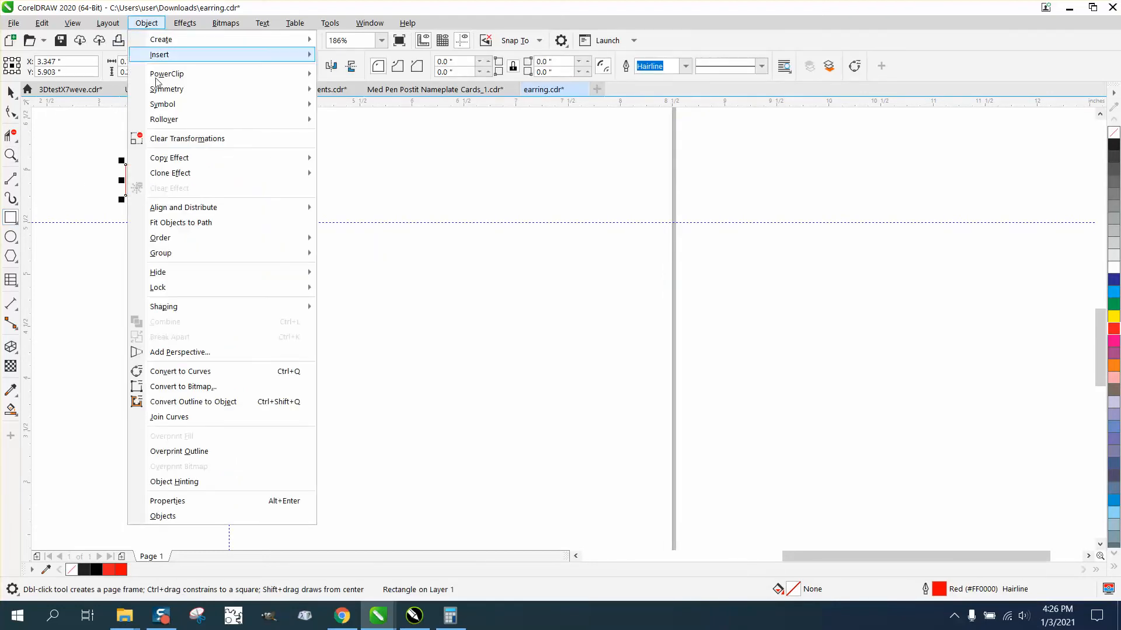
{"action": "left_click", "coordinate": [181, 371]}
- Try to nudge the small rectangle's lower-left corner node inward, and undo the nudge
{"action": "left_click", "coordinate": [10, 156]}
{"action": "left_click_drag", "start_coordinate": [109, 156], "coordinate": [245, 233]}
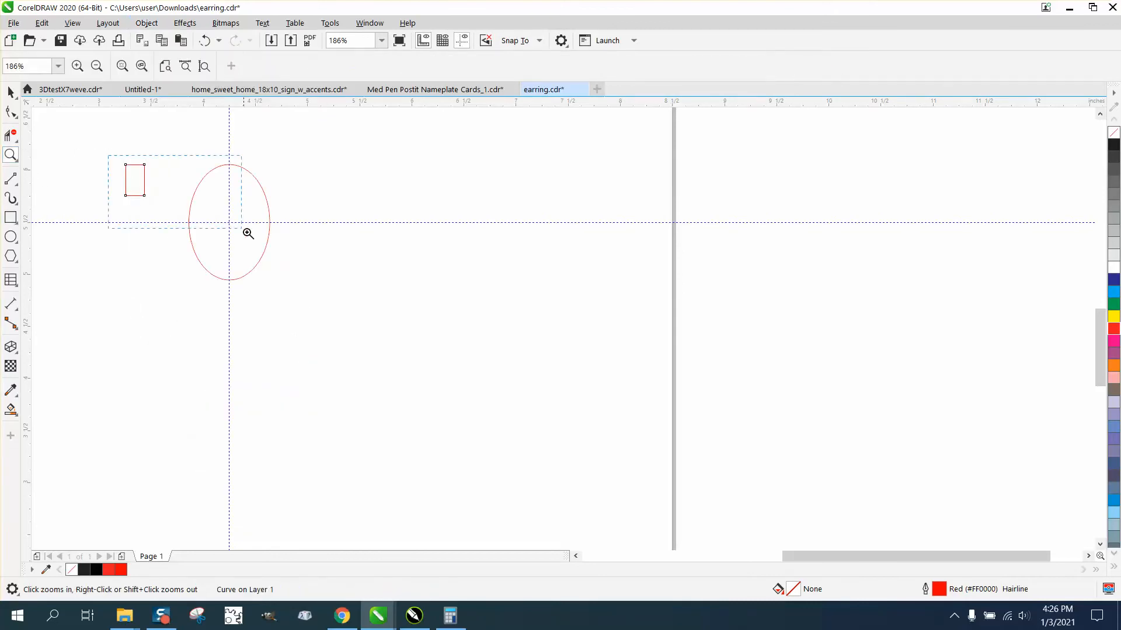
{"action": "left_click", "coordinate": [10, 111]}
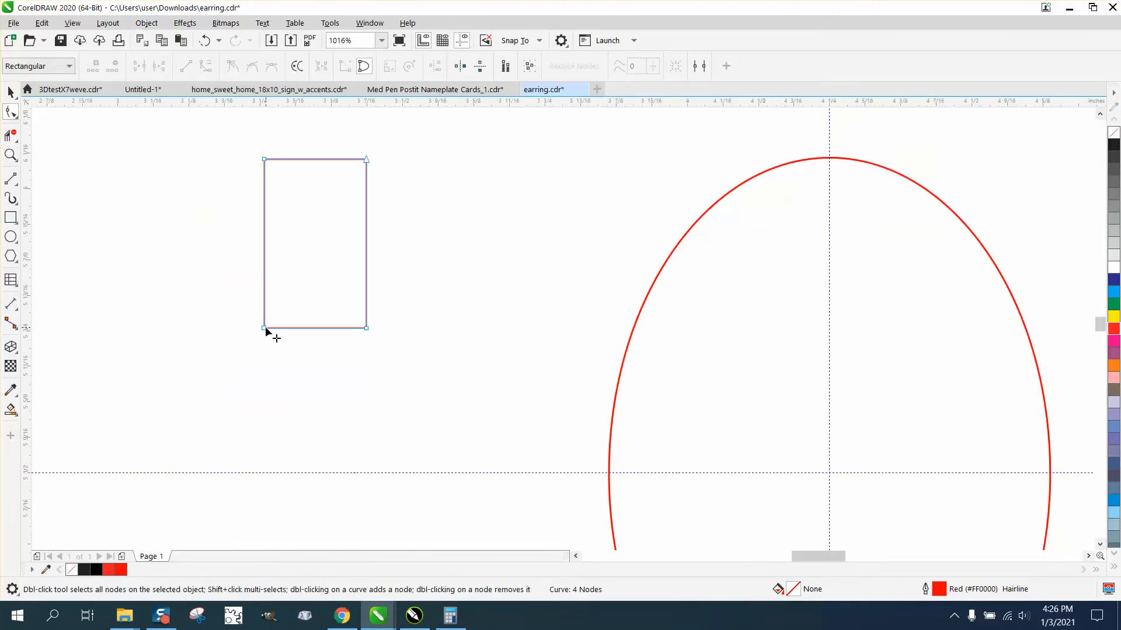
{"action": "left_click", "coordinate": [265, 328]}
{"action": "key", "text": "Right"}
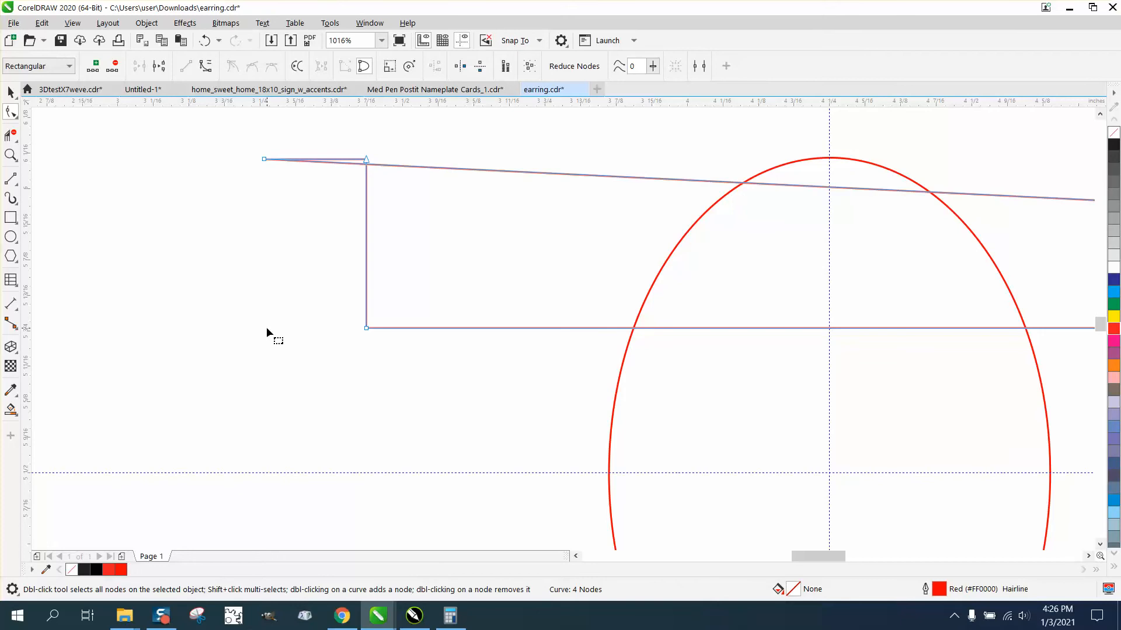
{"action": "key", "text": "ctrl+z"}
- Set the document's nudge distance to 0.01 inches with nothing selected
{"action": "left_click", "coordinate": [10, 92]}
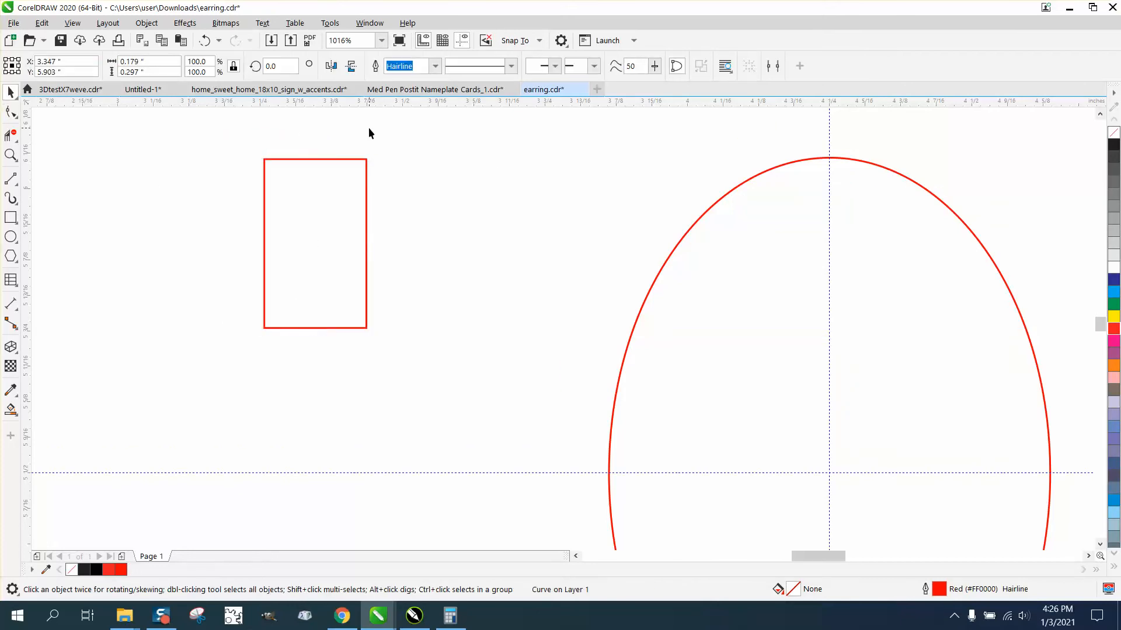
{"action": "left_click", "coordinate": [353, 159]}
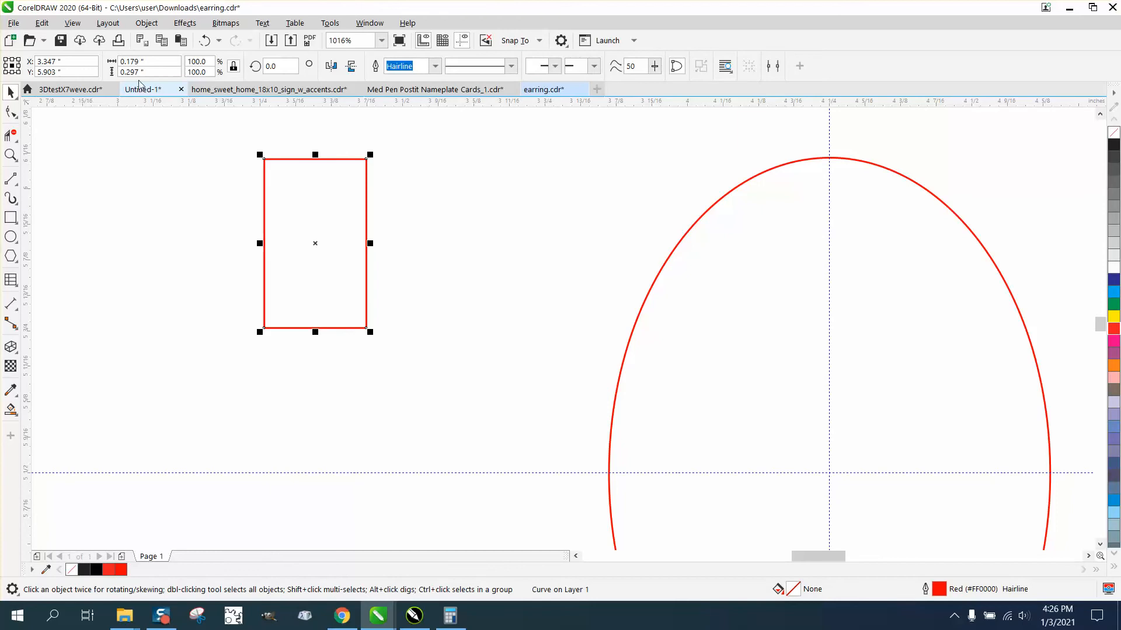
{"action": "left_click", "coordinate": [433, 138]}
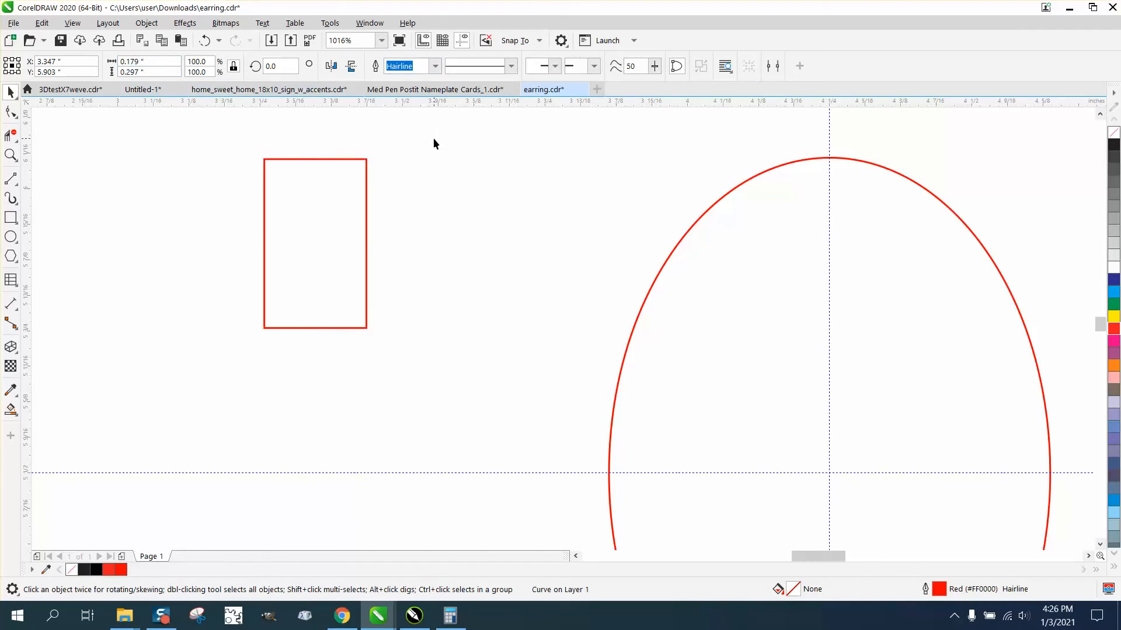
{"action": "type", "text": ".01"}
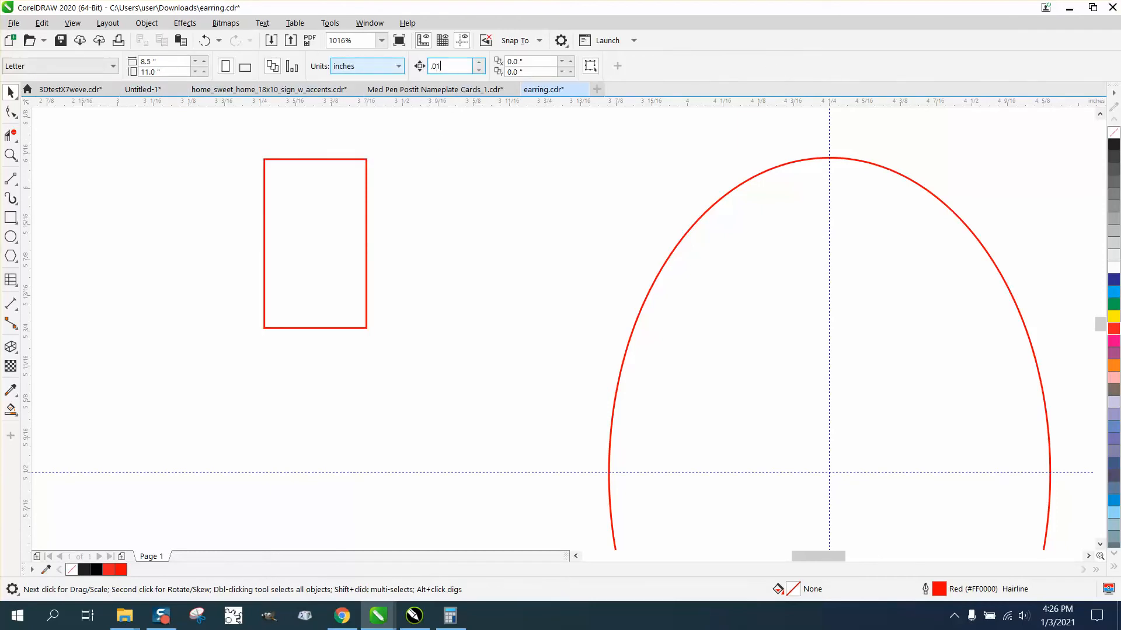
- Taper the small rectangle downward by nudging each of its two lower corner nodes inward twice, 0.01 in at a time
{"action": "left_click", "coordinate": [17, 117]}
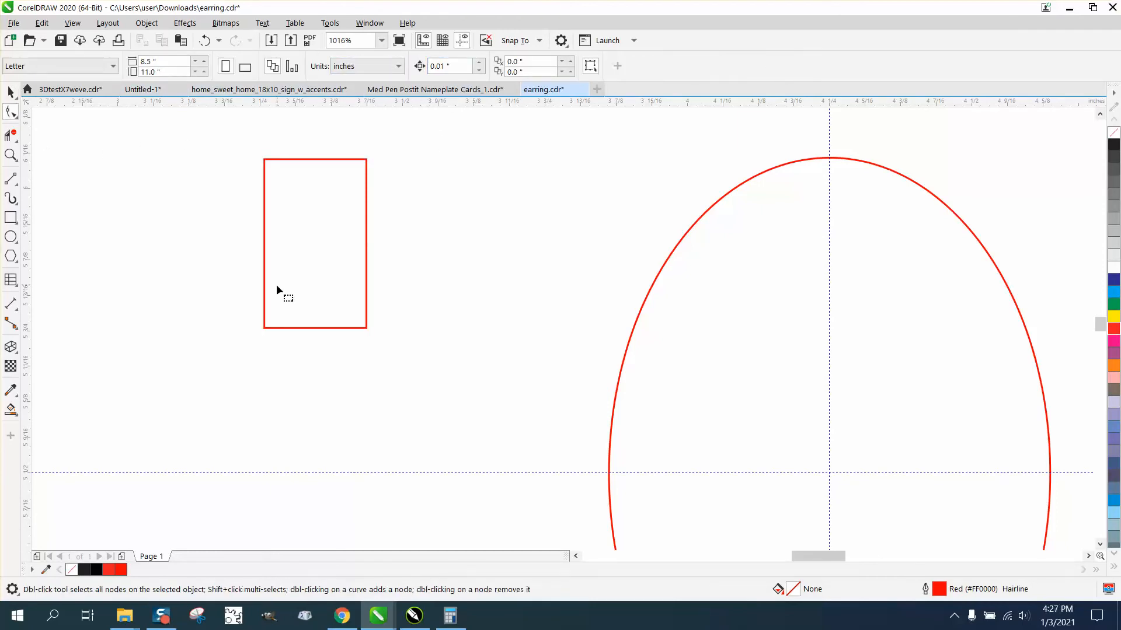
{"action": "left_click", "coordinate": [263, 328]}
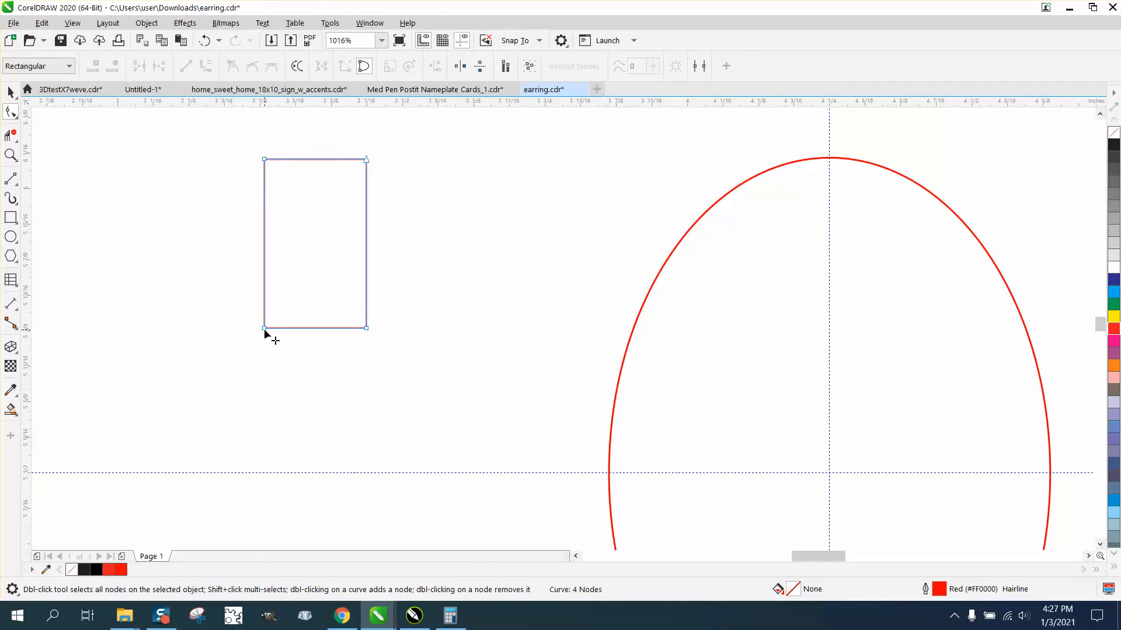
{"action": "left_click", "coordinate": [265, 330]}
{"action": "key", "text": "Right"}
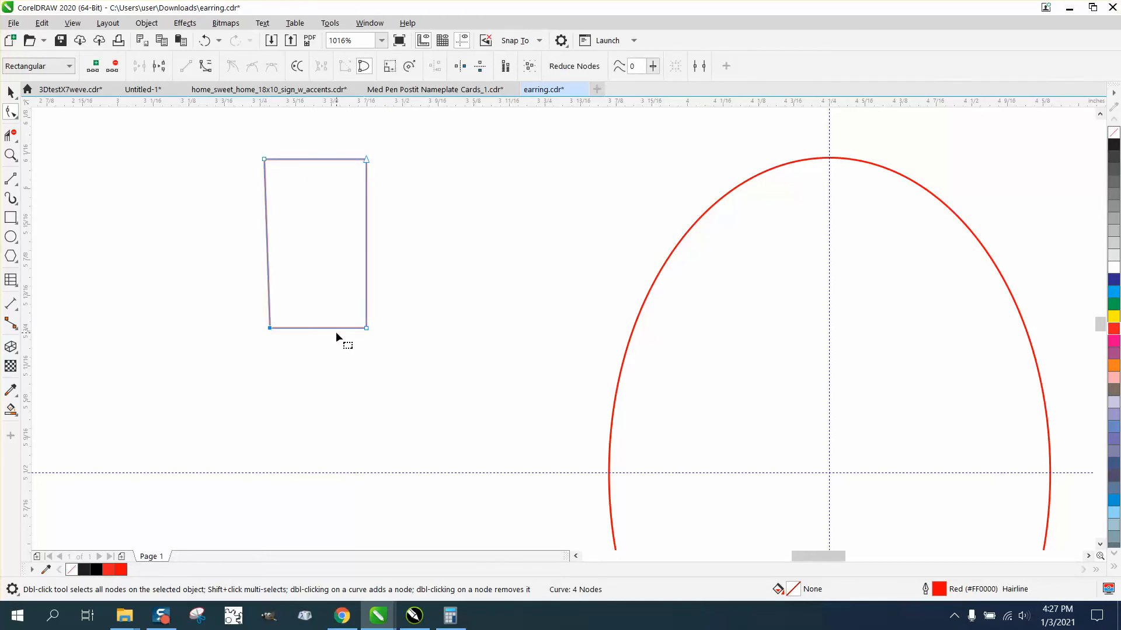
{"action": "left_click", "coordinate": [365, 328]}
{"action": "key", "text": "Left"}
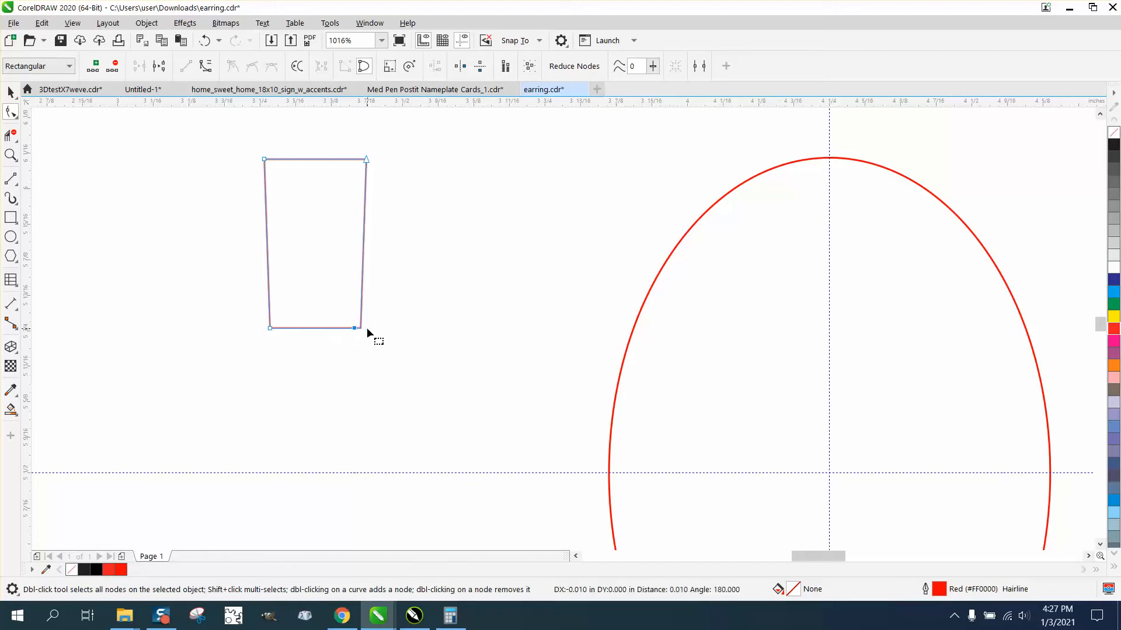
{"action": "key", "text": "Left"}
{"action": "left_click", "coordinate": [271, 329]}
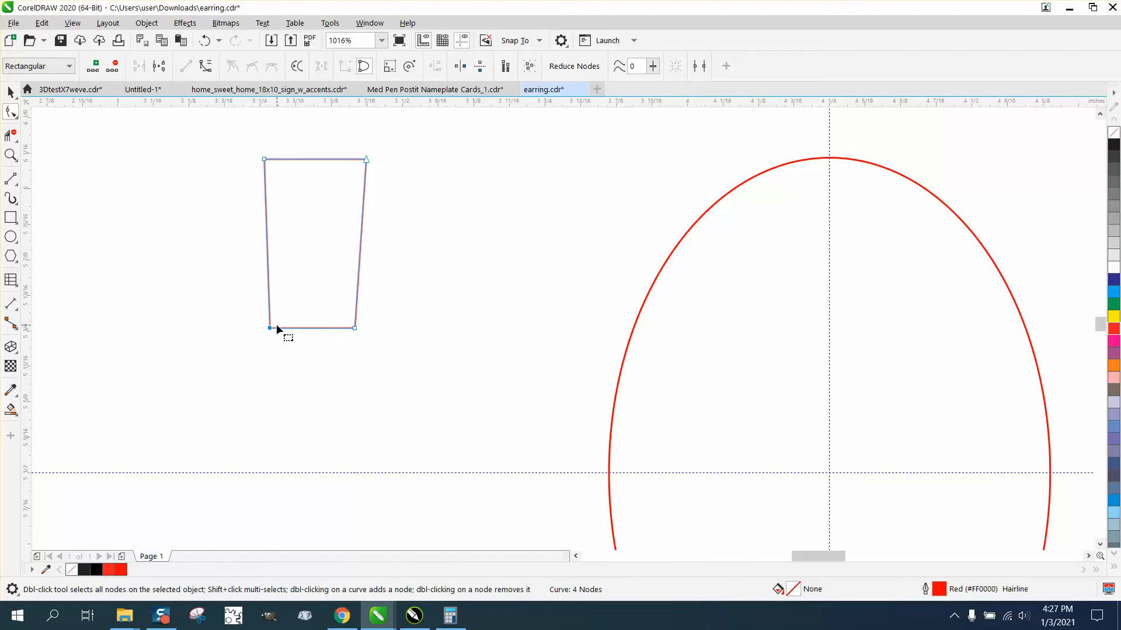
{"action": "key", "text": "Right"}
{"action": "key", "text": "space"}
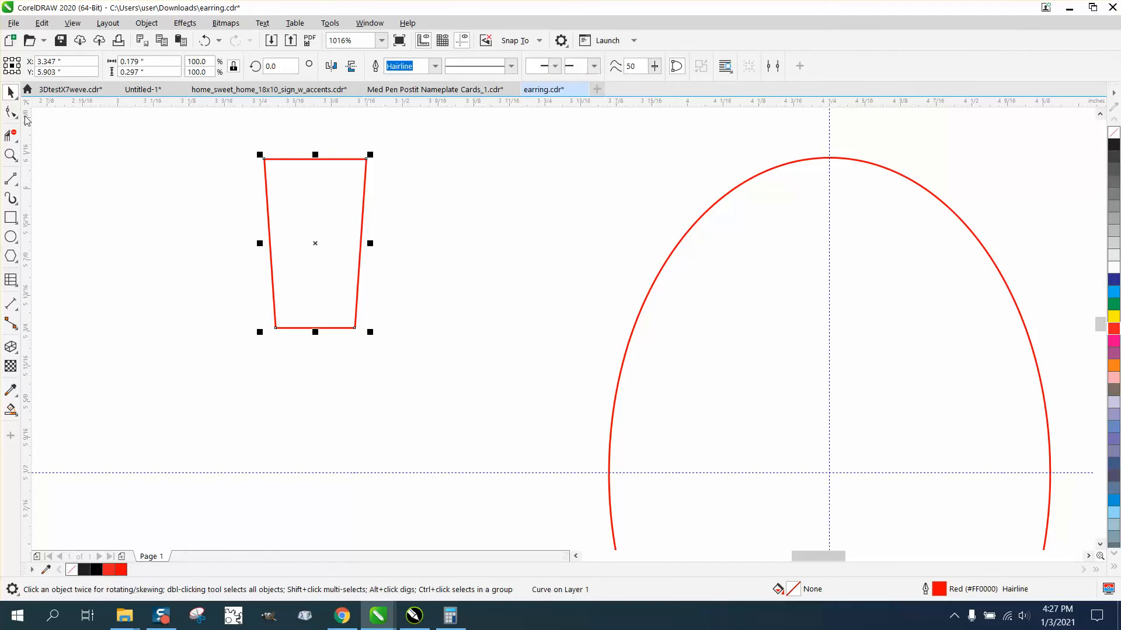
- Draw a rectangle about 0.542 by 0.554 in and place it over the ellipse's lower end, centered on the ellipse's lowest point
{"action": "scroll", "coordinate": [47, 169], "scroll_direction": "down", "scroll_amount": 2}
{"action": "key", "text": "F3"}
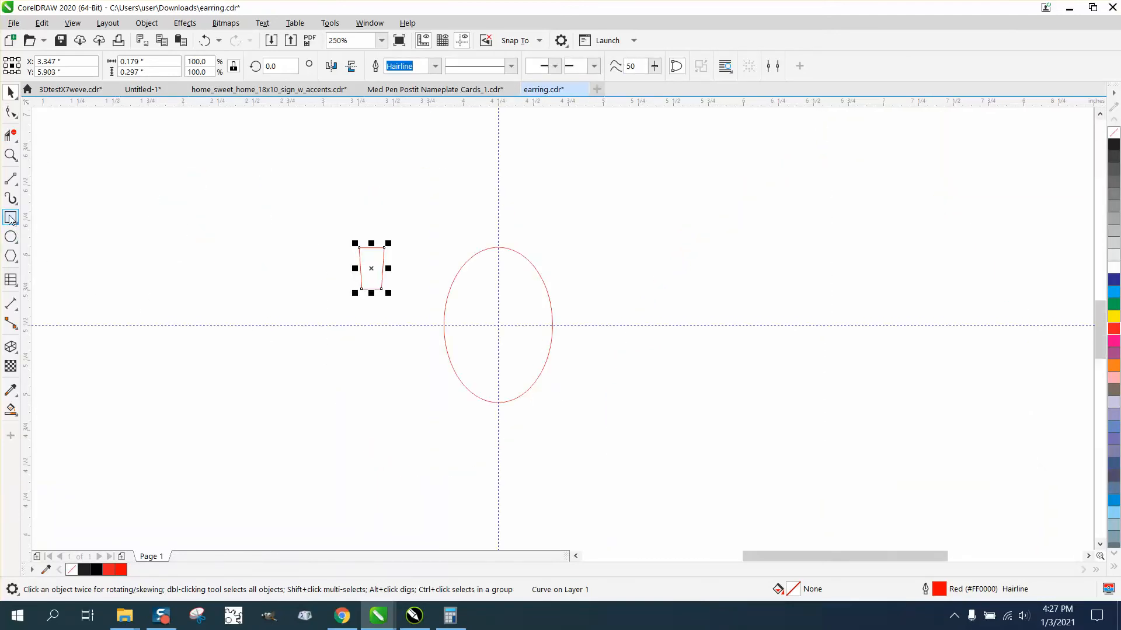
{"action": "left_click", "coordinate": [11, 217]}
{"action": "left_click_drag", "start_coordinate": [288, 310], "coordinate": [205, 388]}
{"action": "key", "text": "p"}
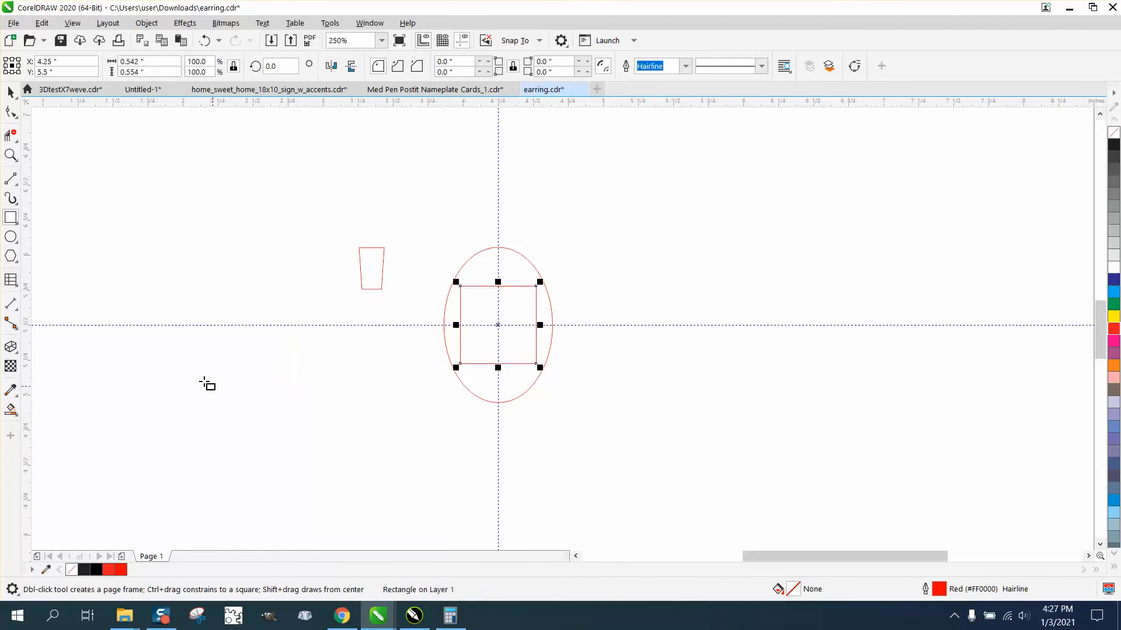
{"action": "left_click", "coordinate": [10, 91]}
{"action": "left_click_drag", "start_coordinate": [499, 327], "coordinate": [498, 404]}
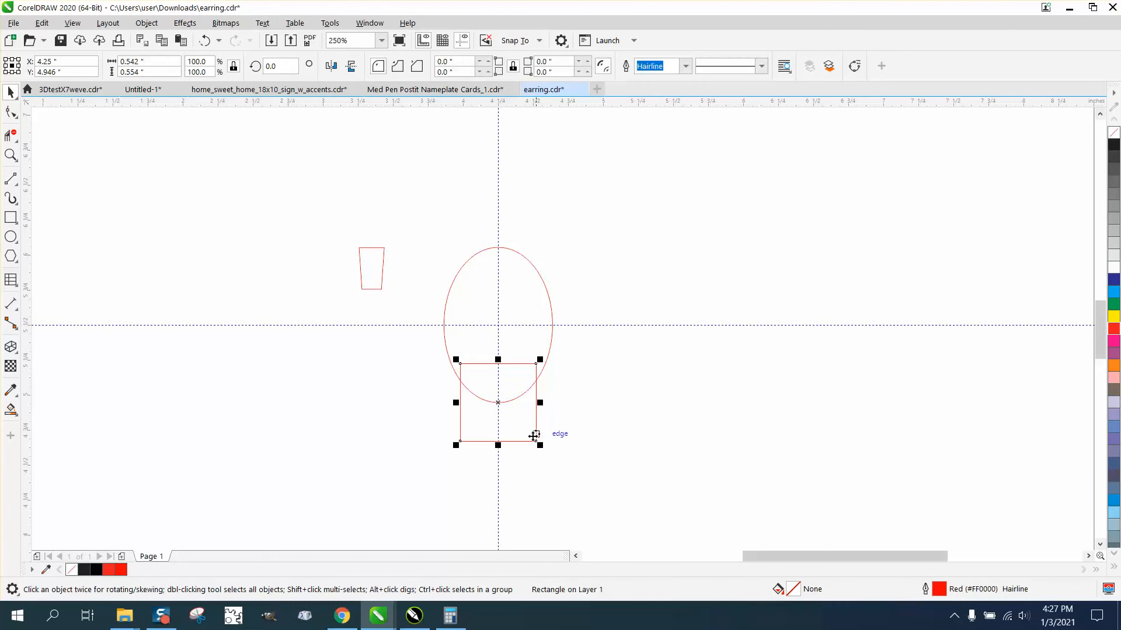
- Cut away the ellipse's lower arc inside the rectangle with Virtual Segment Delete, and delete the leftover rectangle
{"action": "left_click", "coordinate": [11, 135]}
{"action": "left_click_drag", "start_coordinate": [506, 335], "coordinate": [503, 426]}
{"action": "left_click_drag", "start_coordinate": [478, 336], "coordinate": [483, 403]}
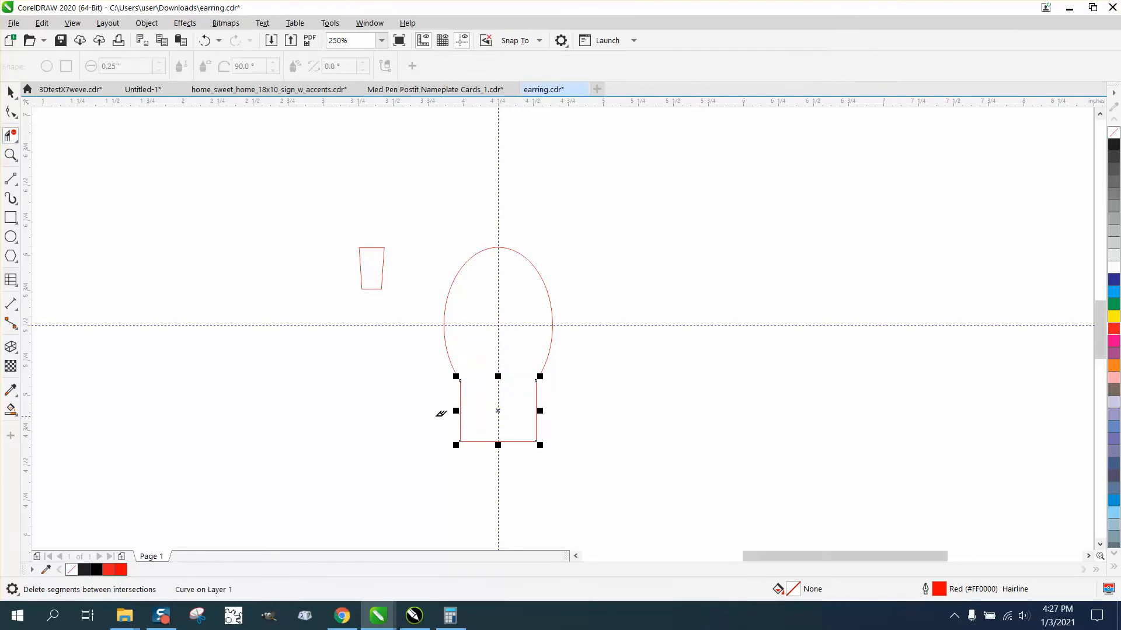
{"action": "left_click", "coordinate": [10, 92]}
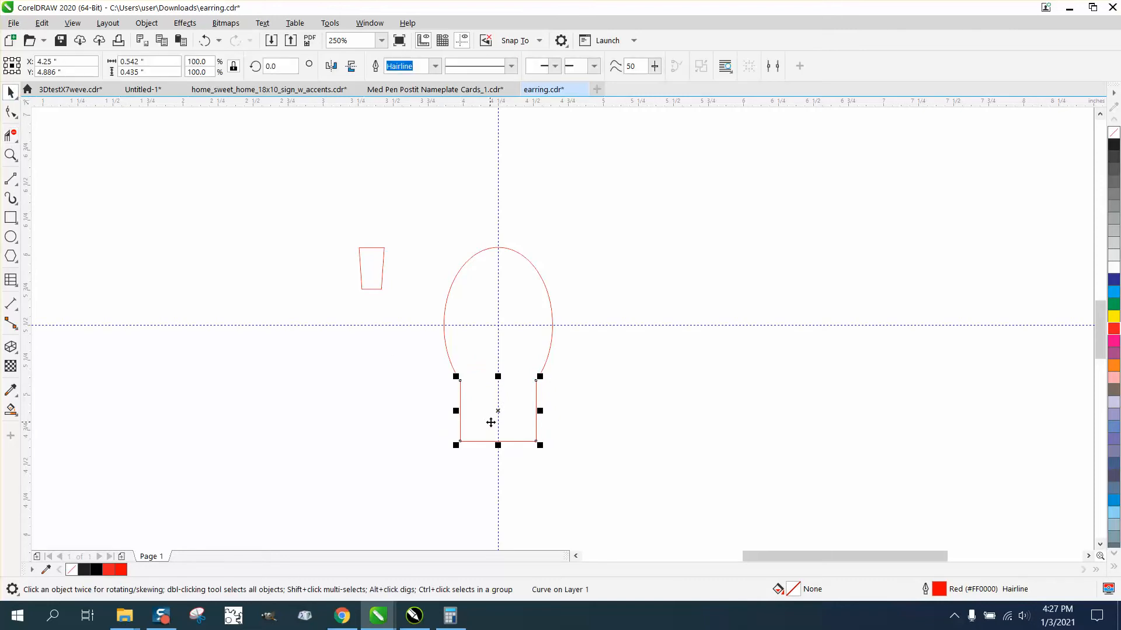
{"action": "key", "text": "Delete"}
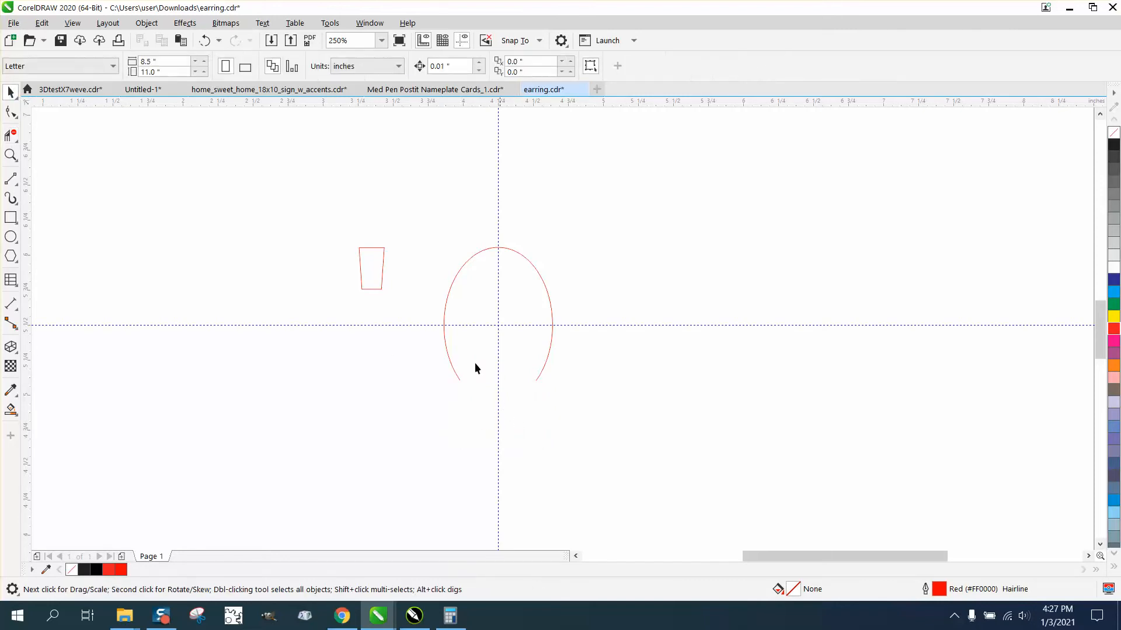
- Center the small tapered shape on the open ellipse's topmost point and open the Fit Objects to Path settings for it
{"action": "left_click", "coordinate": [368, 254]}
{"action": "mouse_move", "coordinate": [386, 246]}
{"action": "left_mouse_down"}
{"action": "mouse_move", "coordinate": [380, 275]}
{"action": "mouse_move", "coordinate": [499, 252]}
{"action": "left_mouse_up"}
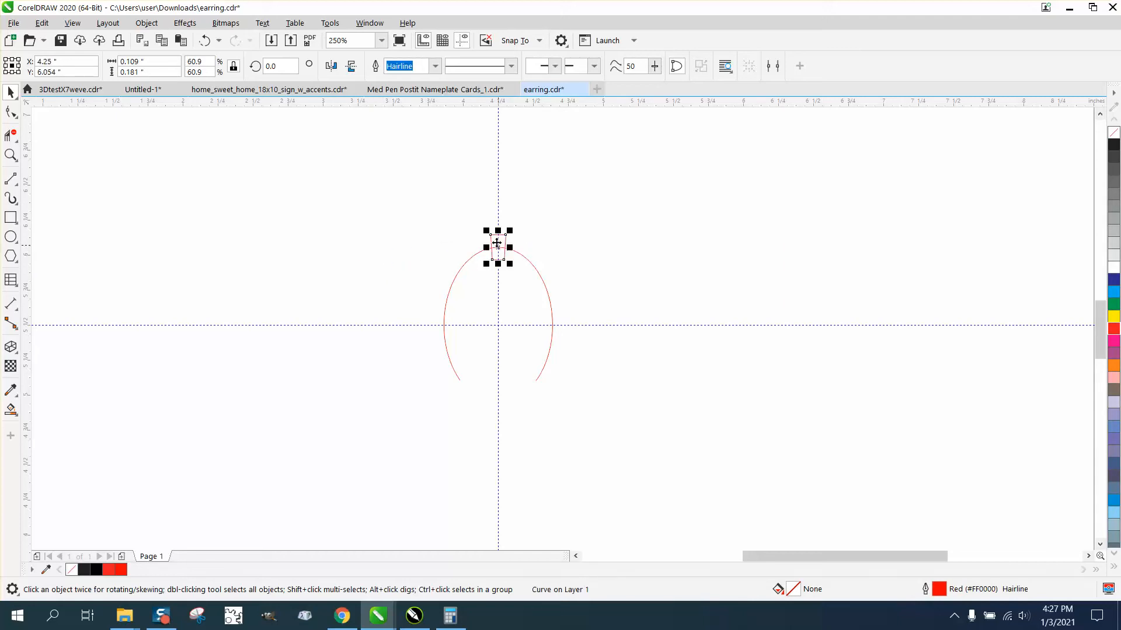
{"action": "left_click", "coordinate": [153, 24]}
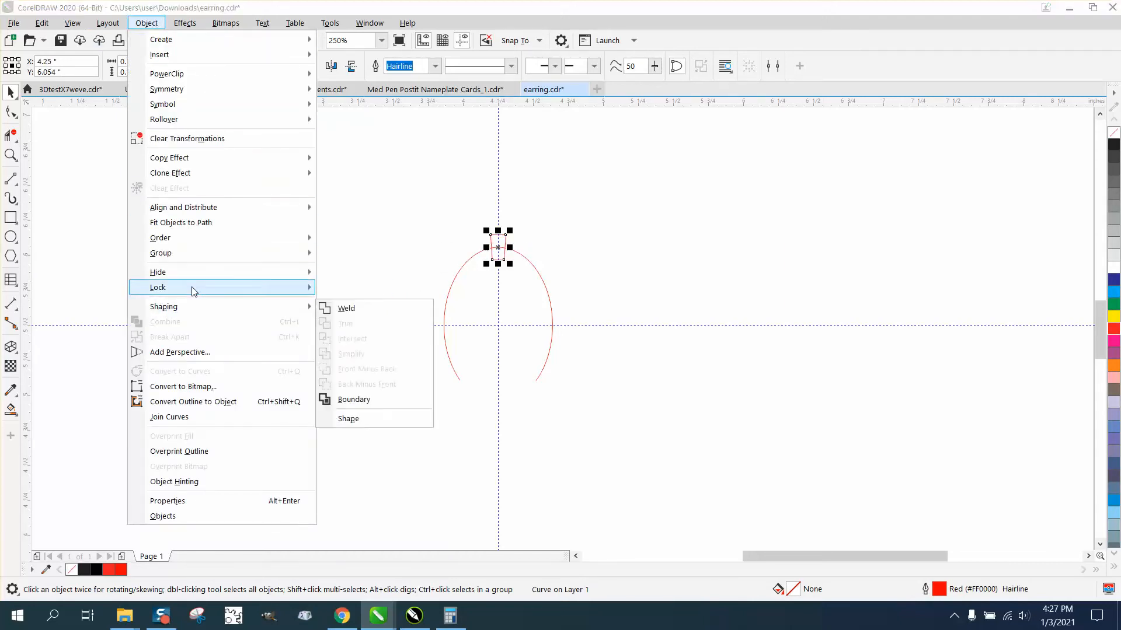
{"action": "left_click", "coordinate": [194, 223]}
- Flip the tapered shape vertically in place so that its wide end faces the inside of the ellipse
{"action": "left_click", "coordinate": [11, 155]}
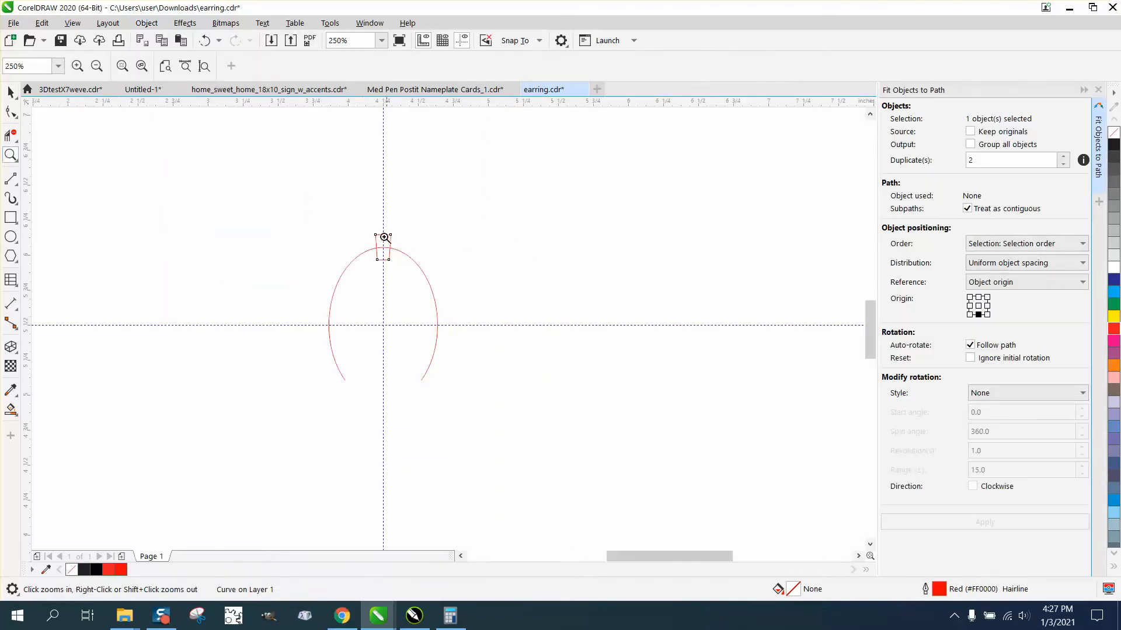
{"action": "left_click_drag", "start_coordinate": [288, 211], "coordinate": [545, 427]}
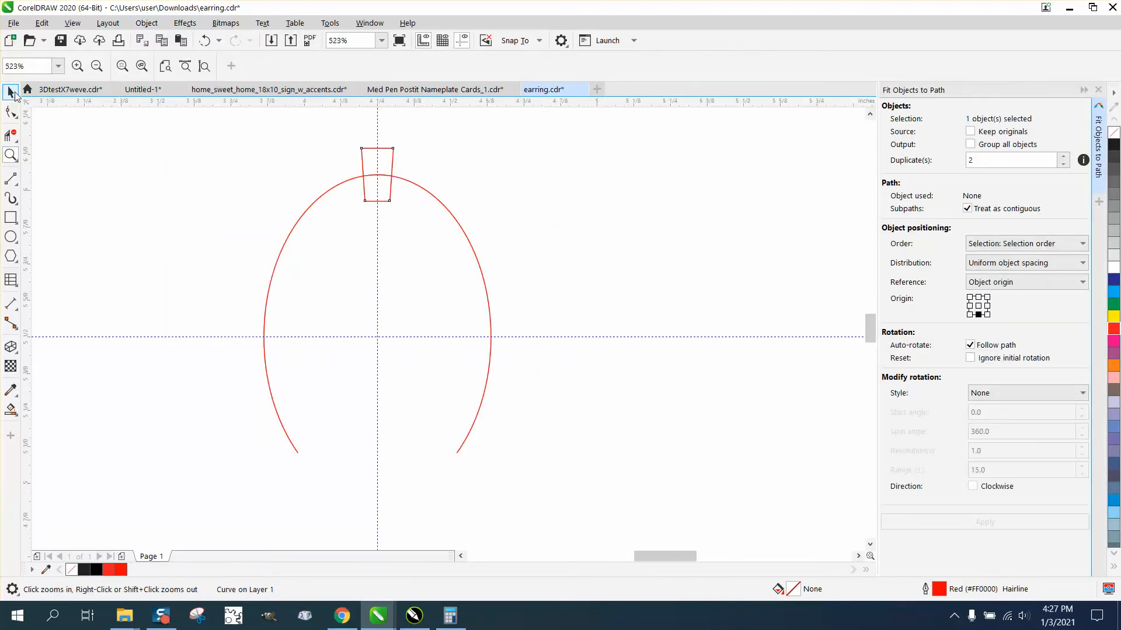
{"action": "left_click", "coordinate": [11, 92]}
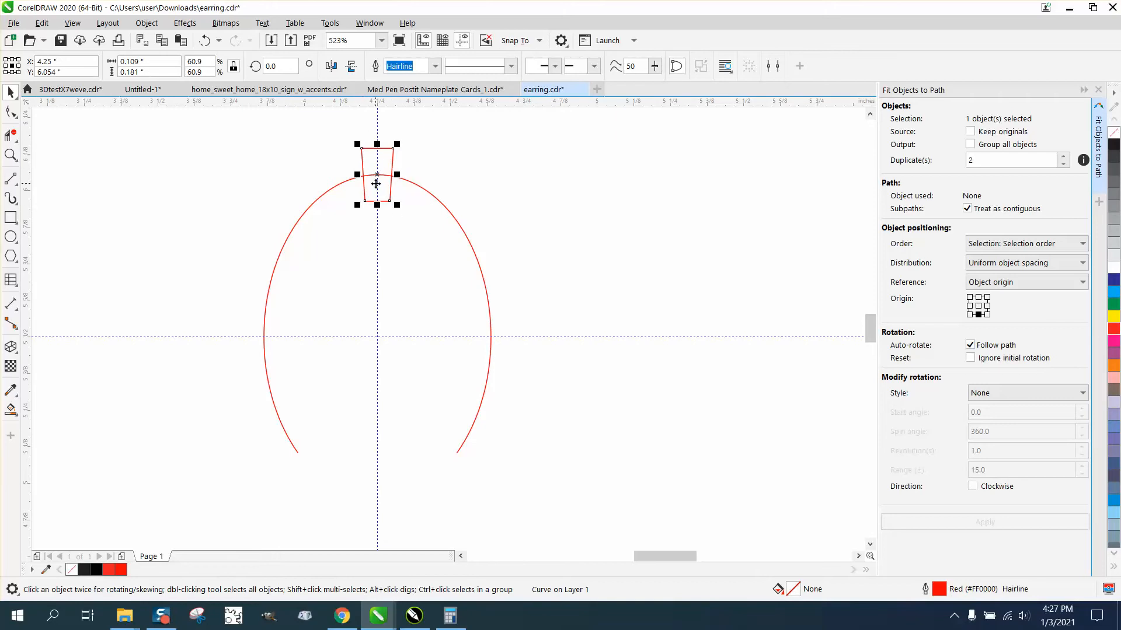
{"action": "left_click", "coordinate": [349, 70]}
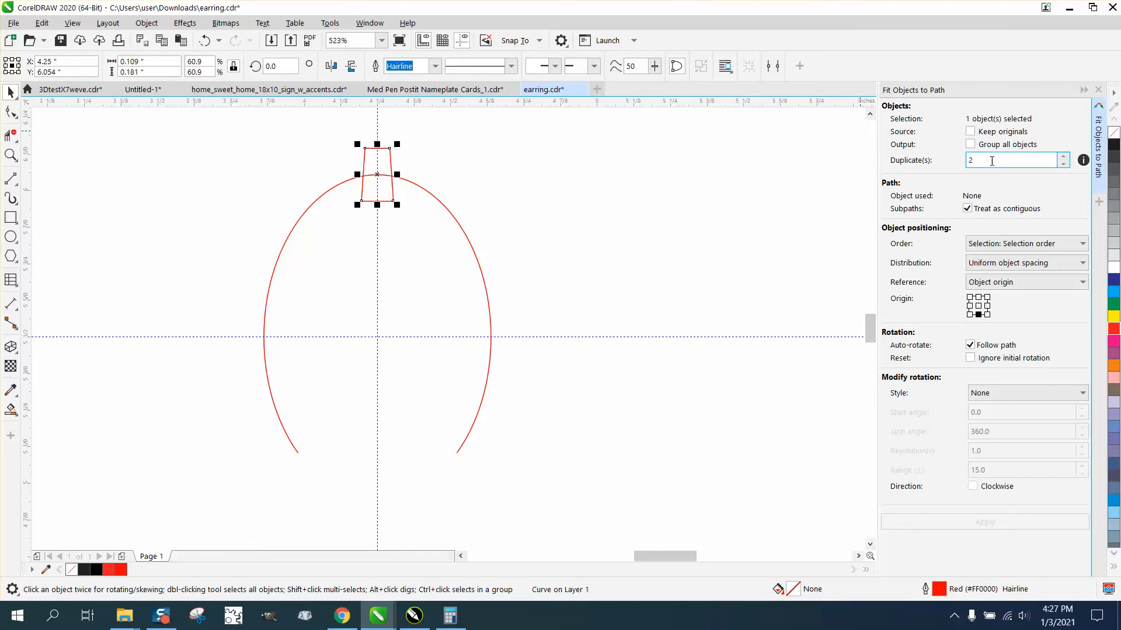
- Fit the tapered shape along the open ellipse with 8 duplicates, using the object's center as the origin
{"action": "scroll", "coordinate": [472, 402], "scroll_direction": "down", "scroll_amount": 3}
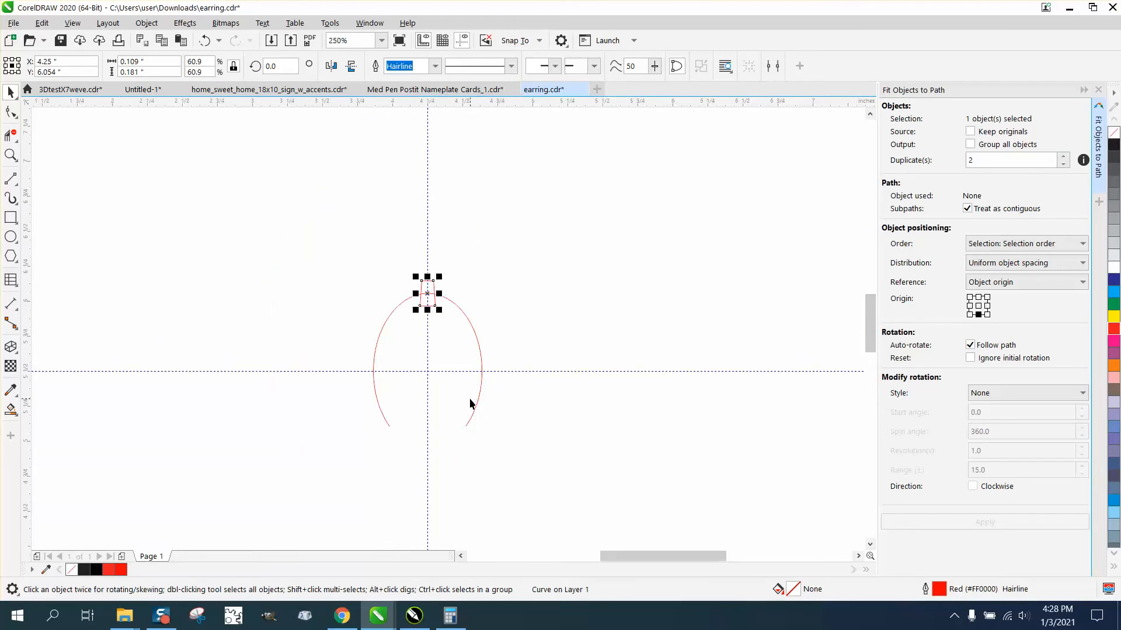
{"action": "double_click", "coordinate": [968, 160]}
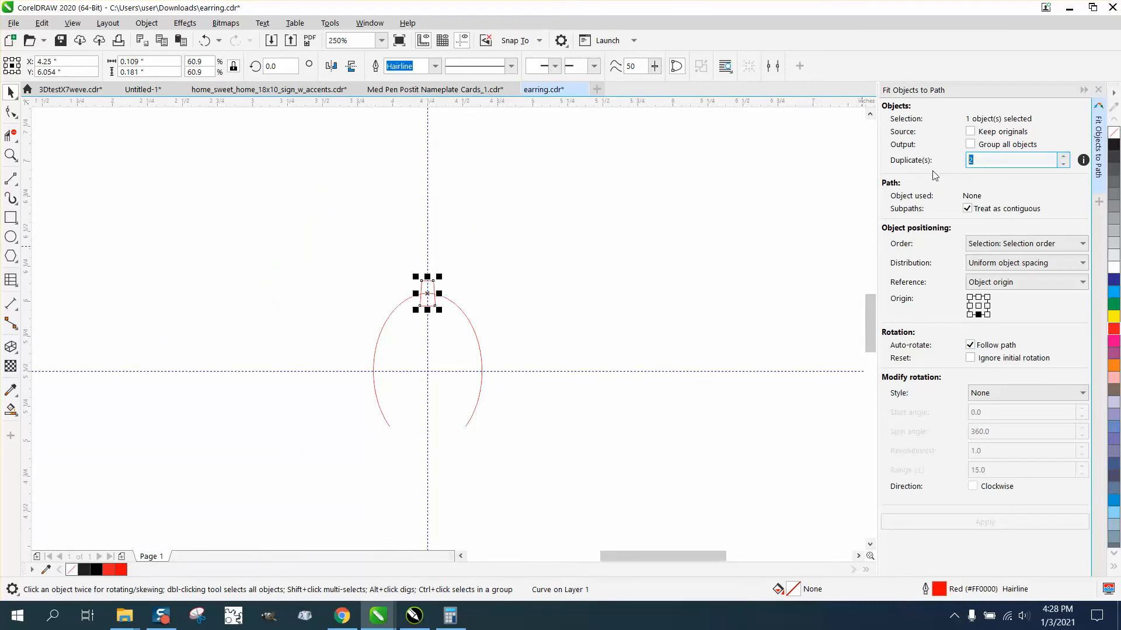
{"action": "left_click", "coordinate": [978, 306]}
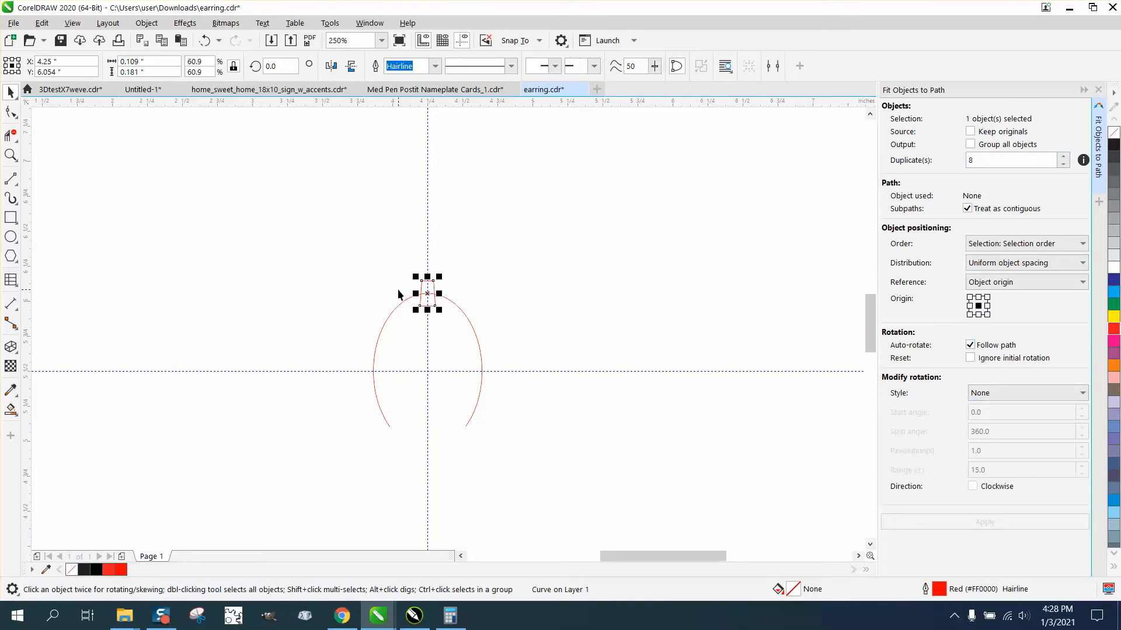
{"action": "left_click", "coordinate": [467, 322], "text": "shift"}
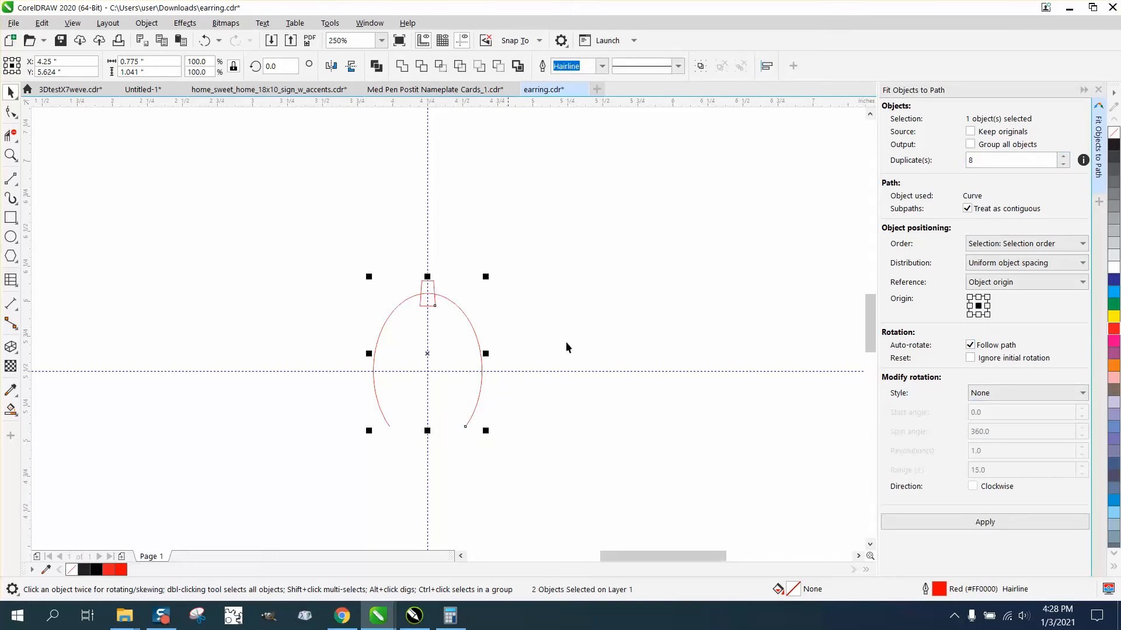
{"action": "left_click", "coordinate": [973, 521]}
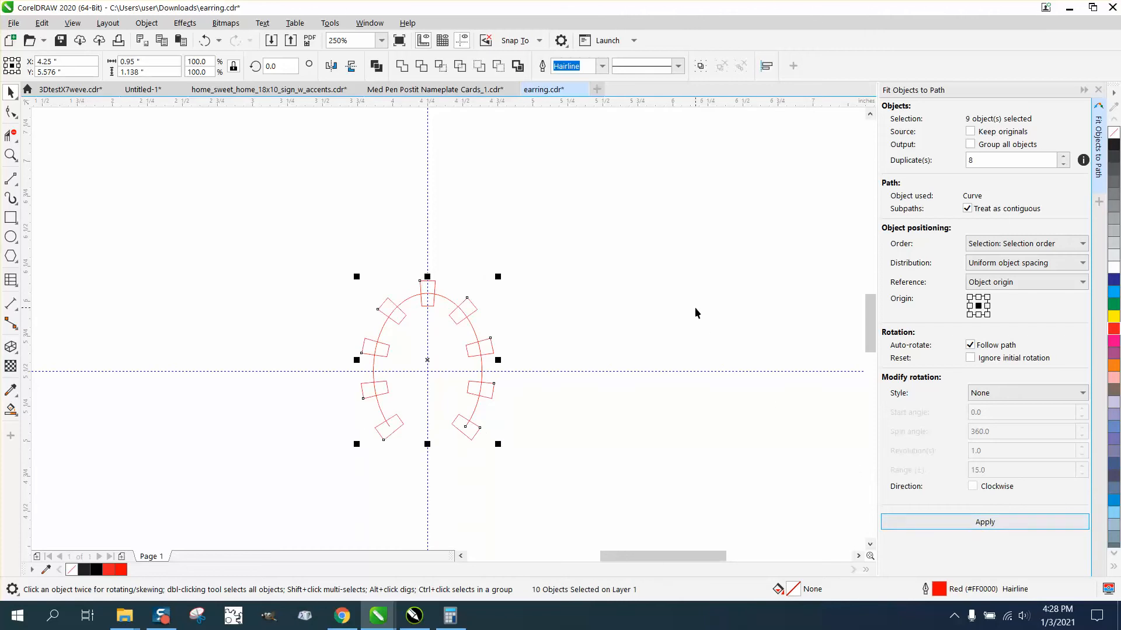
- Examine the petal cutouts in the earring photo up close and compare them with the shapes along the ellipse
{"action": "scroll", "coordinate": [601, 289], "scroll_direction": "down", "scroll_amount": 3}
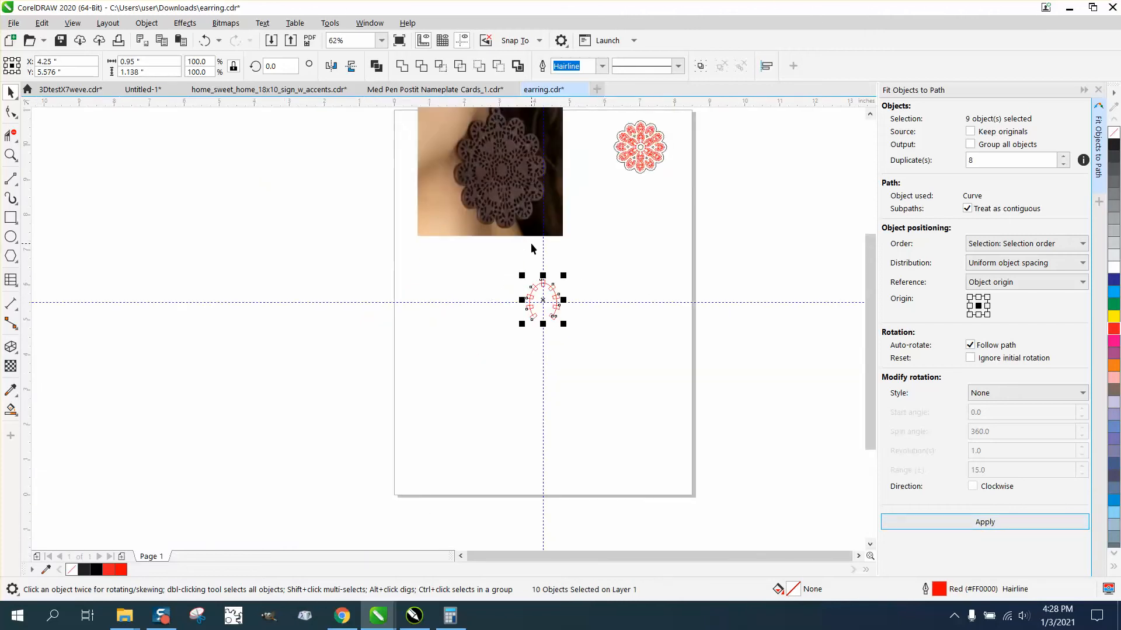
{"action": "left_click", "coordinate": [10, 155]}
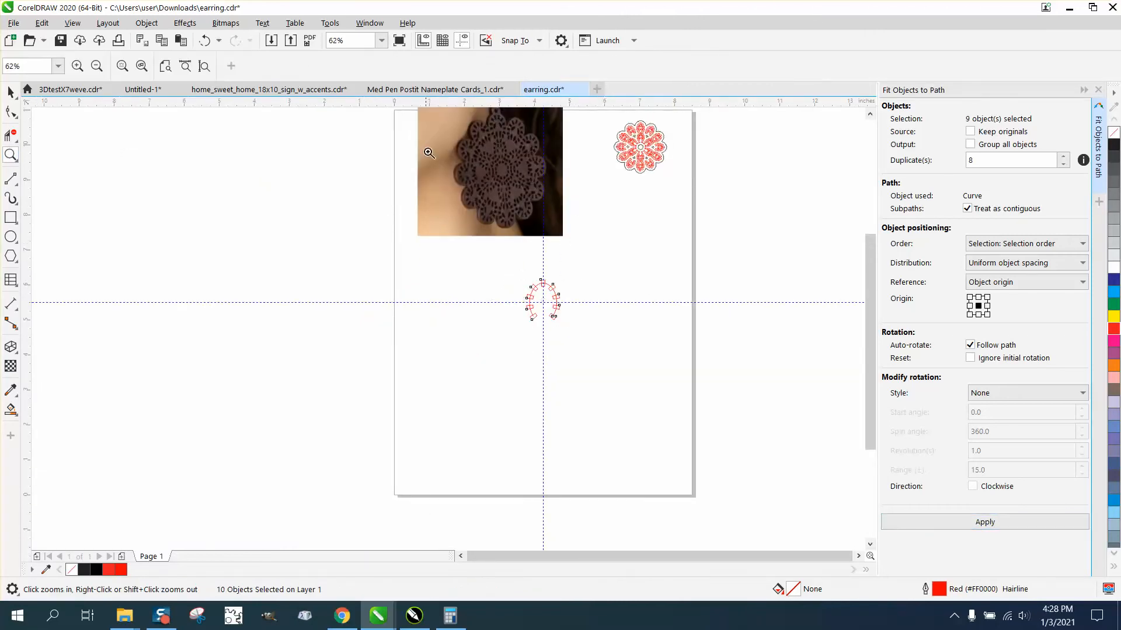
{"action": "left_click_drag", "start_coordinate": [468, 116], "coordinate": [523, 152]}
{"action": "right_click", "coordinate": [523, 178]}
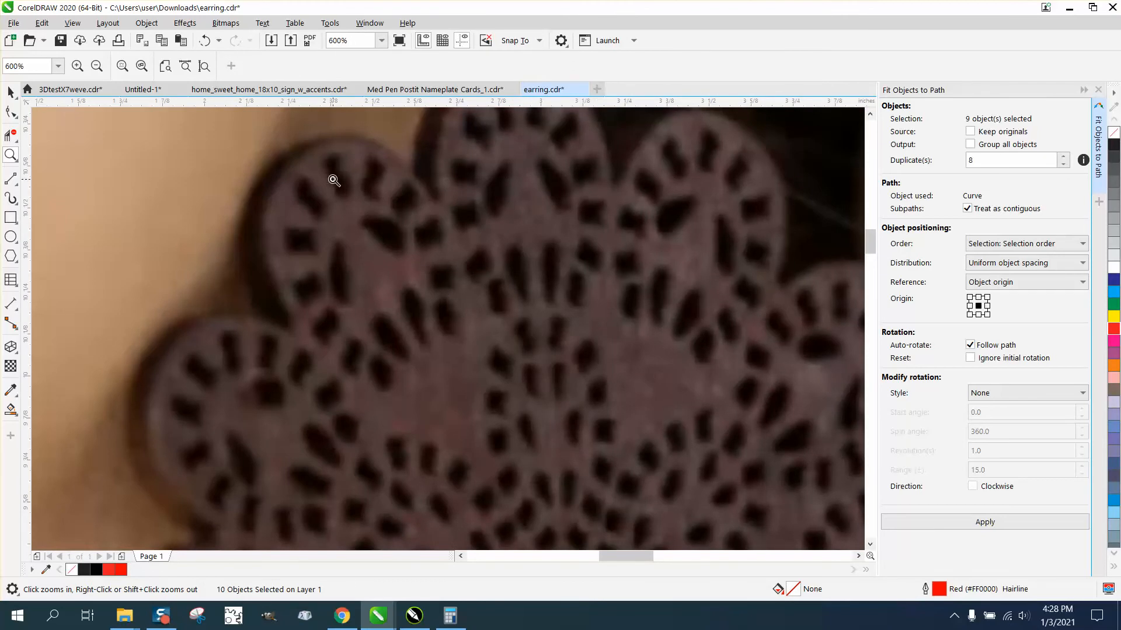
{"action": "scroll", "coordinate": [298, 178], "scroll_direction": "down", "scroll_amount": 3}
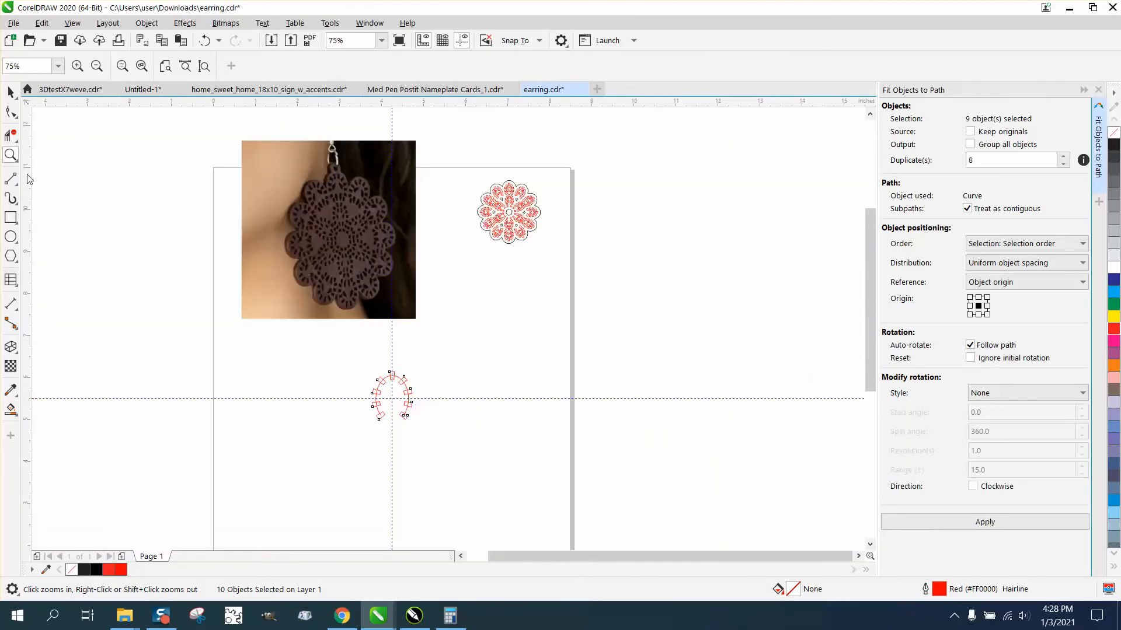
{"action": "left_click", "coordinate": [10, 91]}
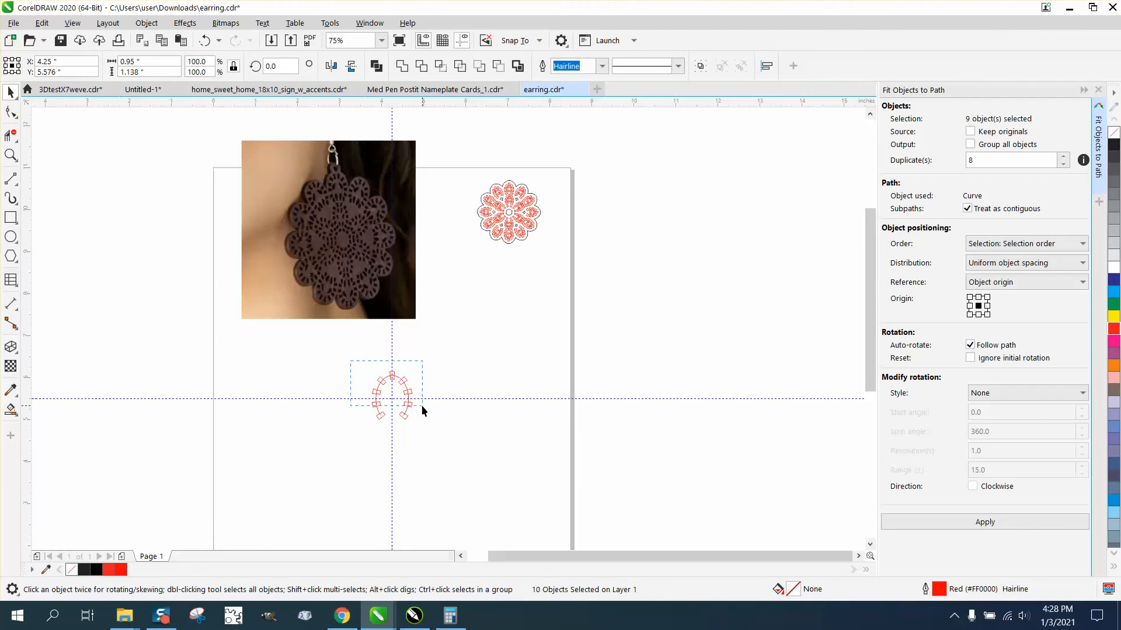
{"action": "left_click_drag", "start_coordinate": [421, 405], "coordinate": [421, 405]}
{"action": "left_click", "coordinate": [11, 155]}
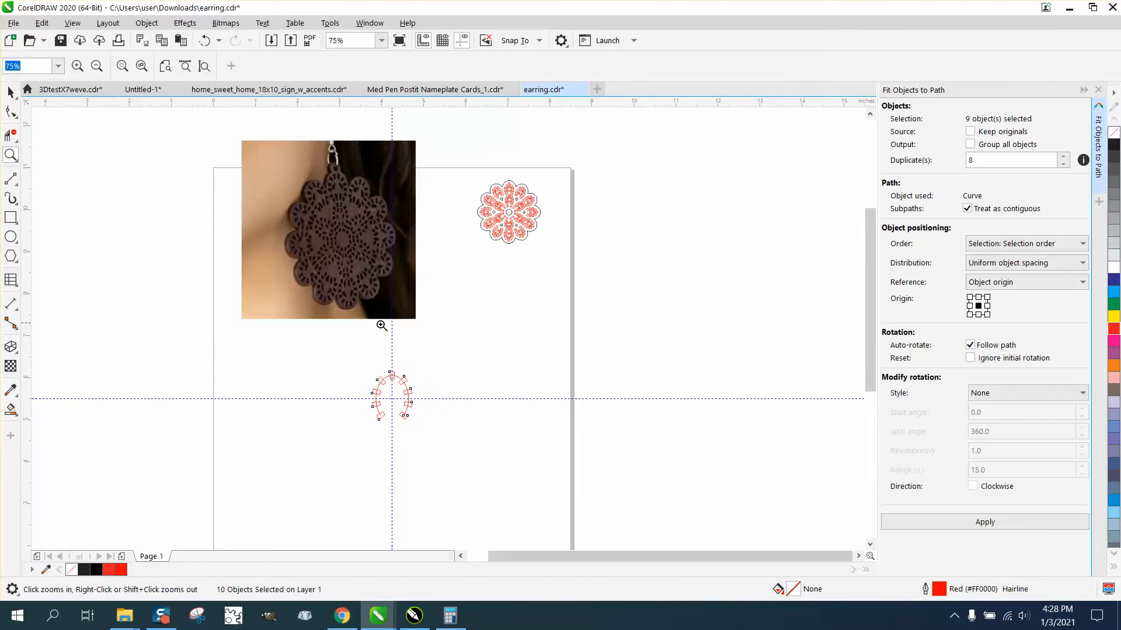
{"action": "left_click_drag", "start_coordinate": [356, 344], "coordinate": [470, 441]}
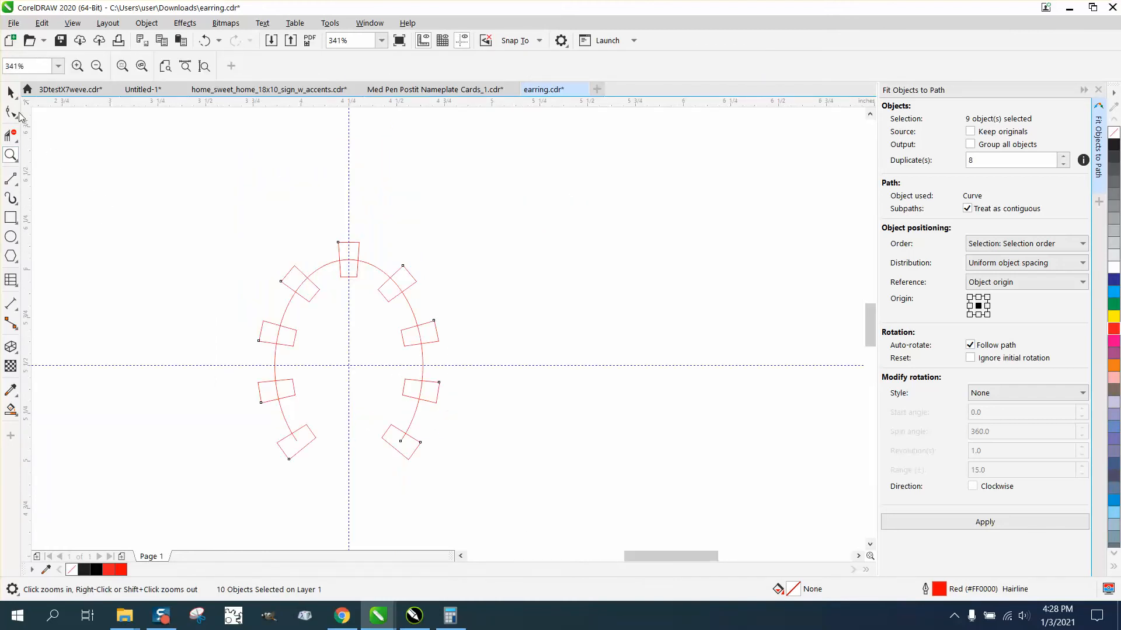
- Scale the open ellipse down around its center to about 0.365 by 0.448 in, leaving the tapered shapes in place
{"action": "left_click", "coordinate": [11, 92]}
{"action": "left_click", "coordinate": [366, 278]}
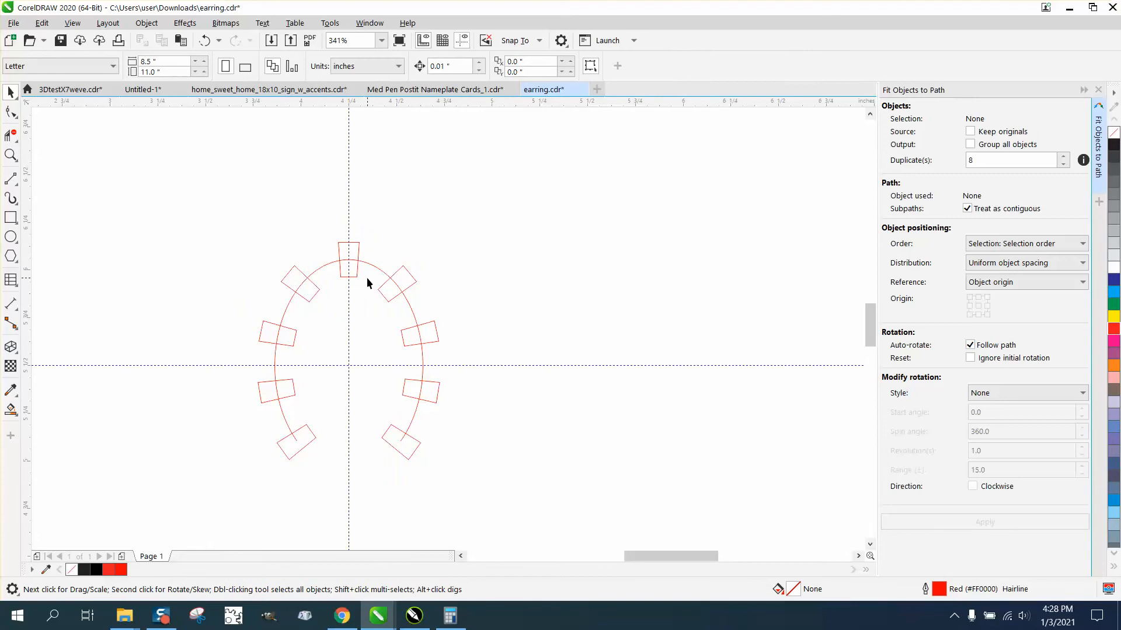
{"action": "left_click", "coordinate": [377, 272]}
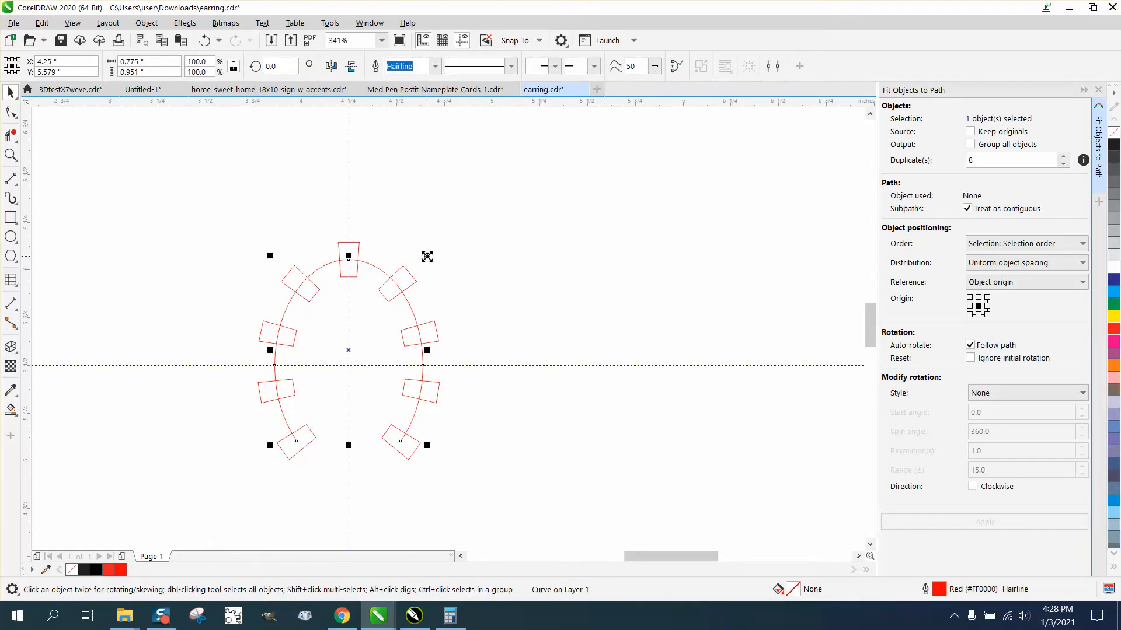
{"action": "left_click_drag", "start_coordinate": [427, 257], "coordinate": [388, 304]}
{"action": "left_click", "coordinate": [476, 258]}
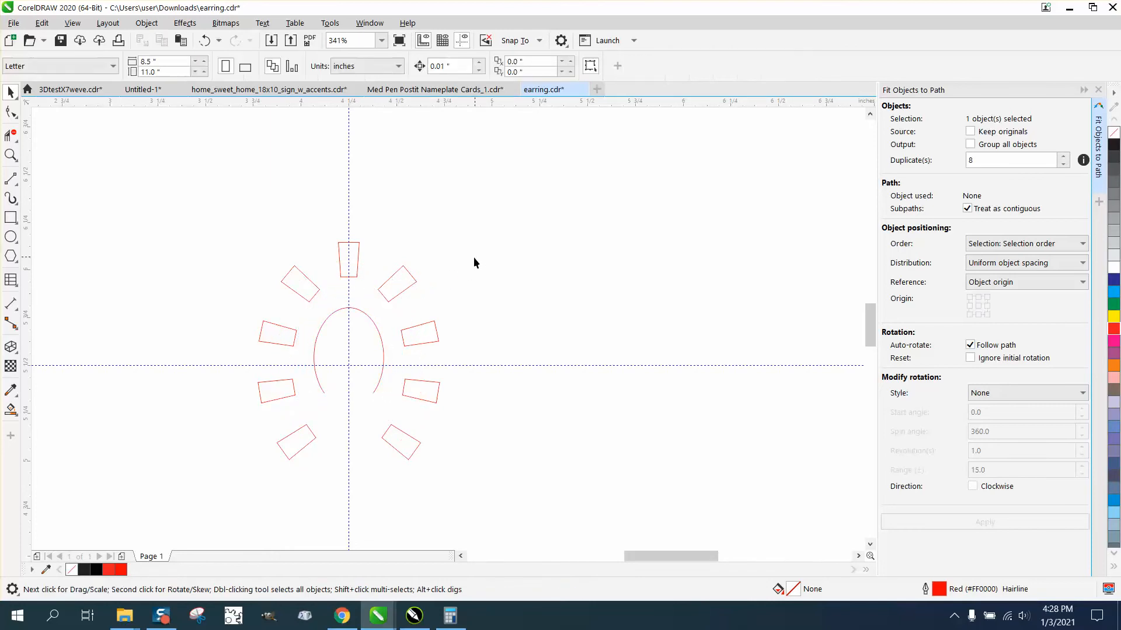
- Copy the top tapered shape onto the smaller ellipse's highest point and pull the copy's upper-left node outward to widen it to about 0.158 in
{"action": "left_click", "coordinate": [359, 243]}
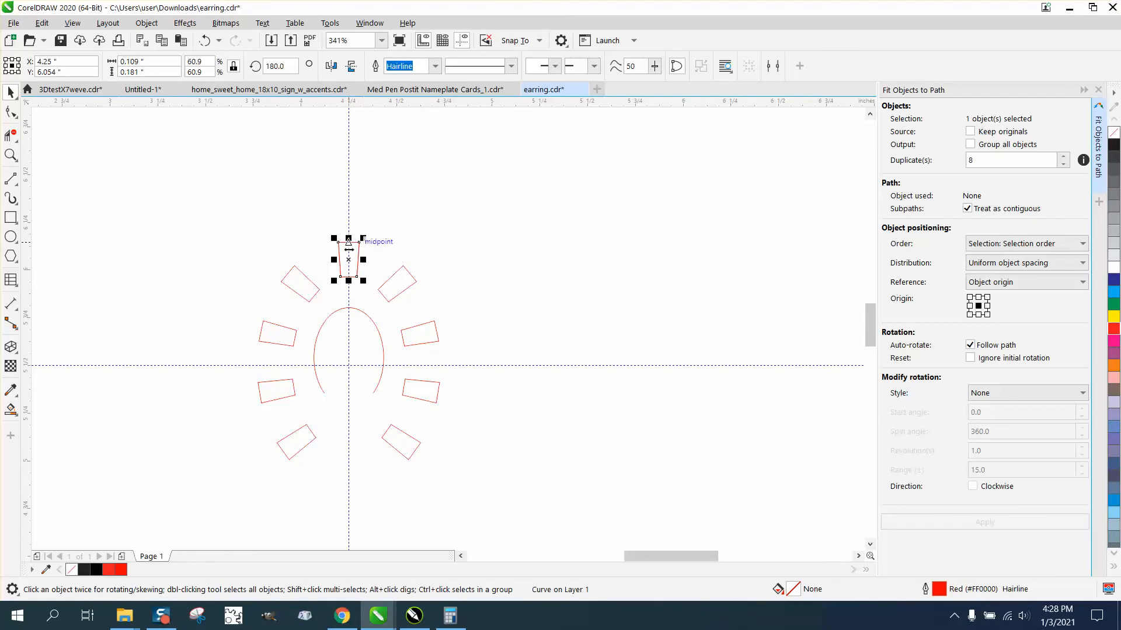
{"action": "left_click_drag", "start_coordinate": [349, 260], "coordinate": [350, 311]}
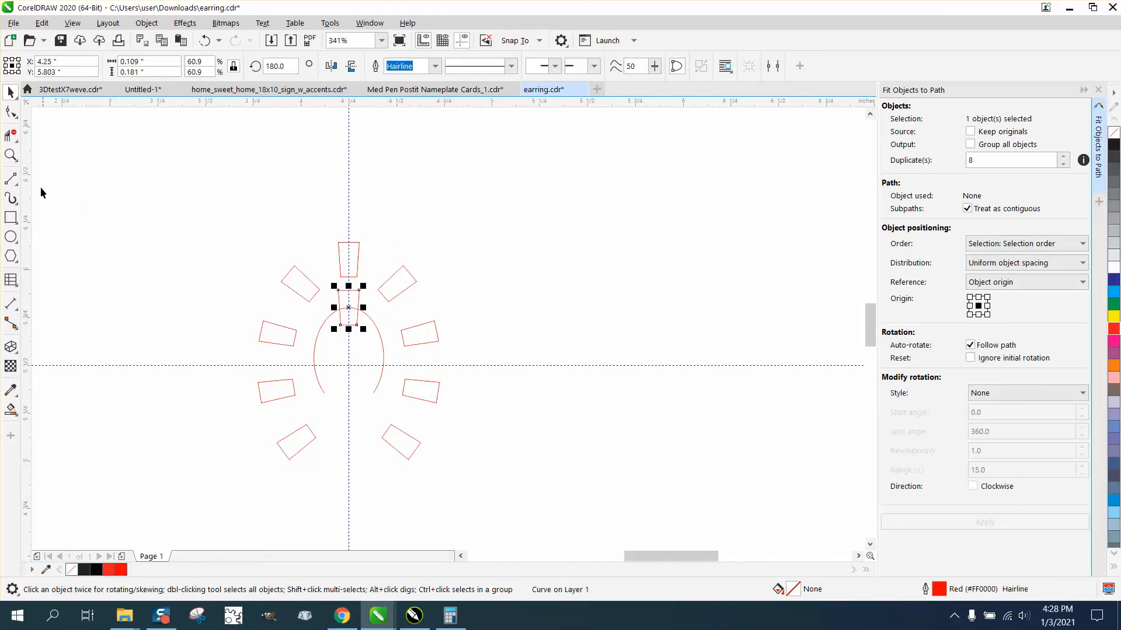
{"action": "left_click", "coordinate": [12, 155]}
{"action": "left_click_drag", "start_coordinate": [300, 284], "coordinate": [500, 380]}
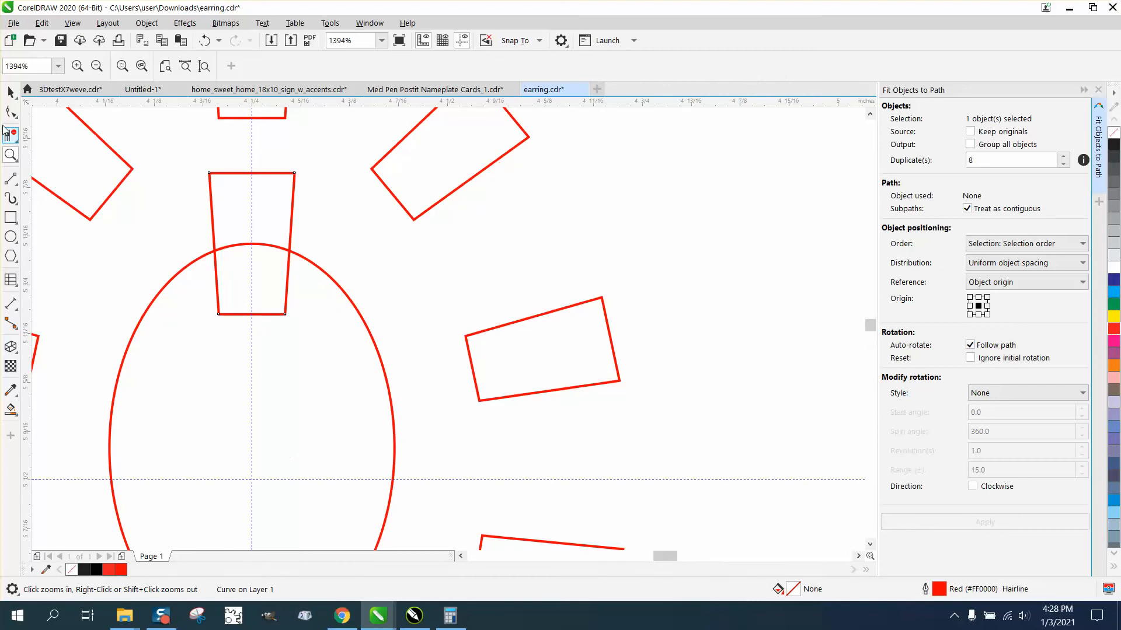
{"action": "left_click", "coordinate": [10, 94]}
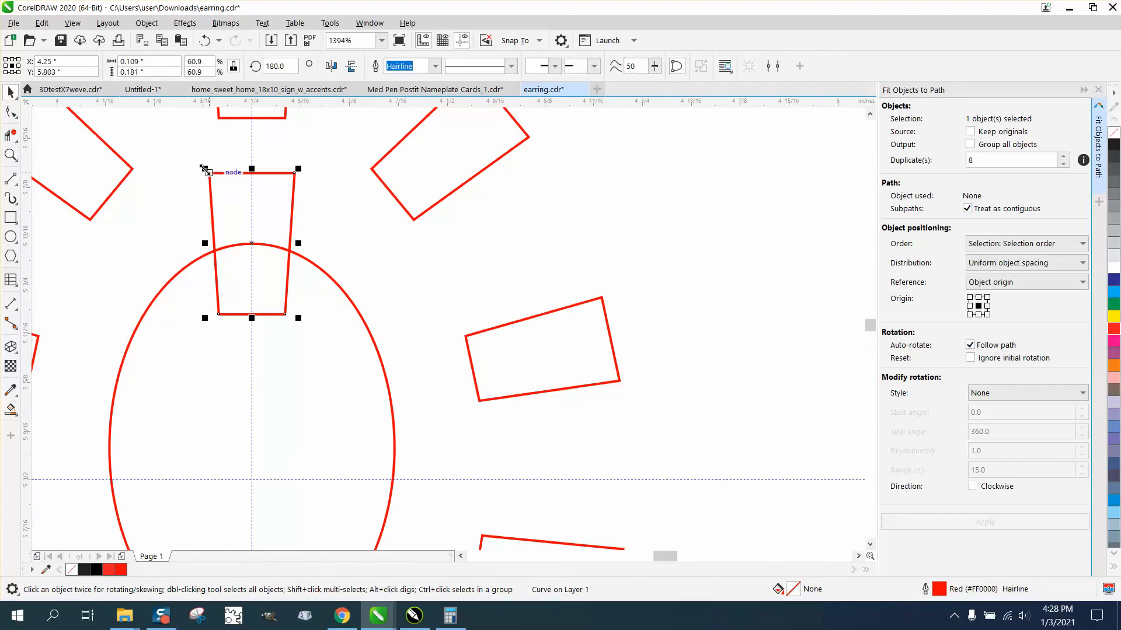
{"action": "left_click", "coordinate": [11, 112]}
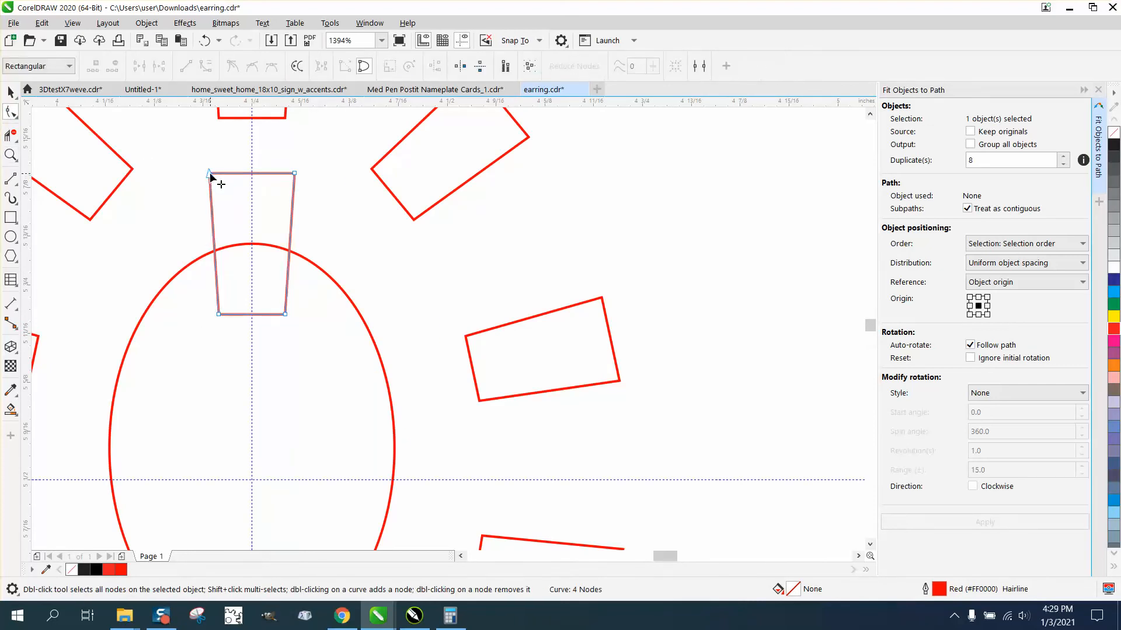
{"action": "left_click_drag", "start_coordinate": [209, 173], "coordinate": [171, 174]}
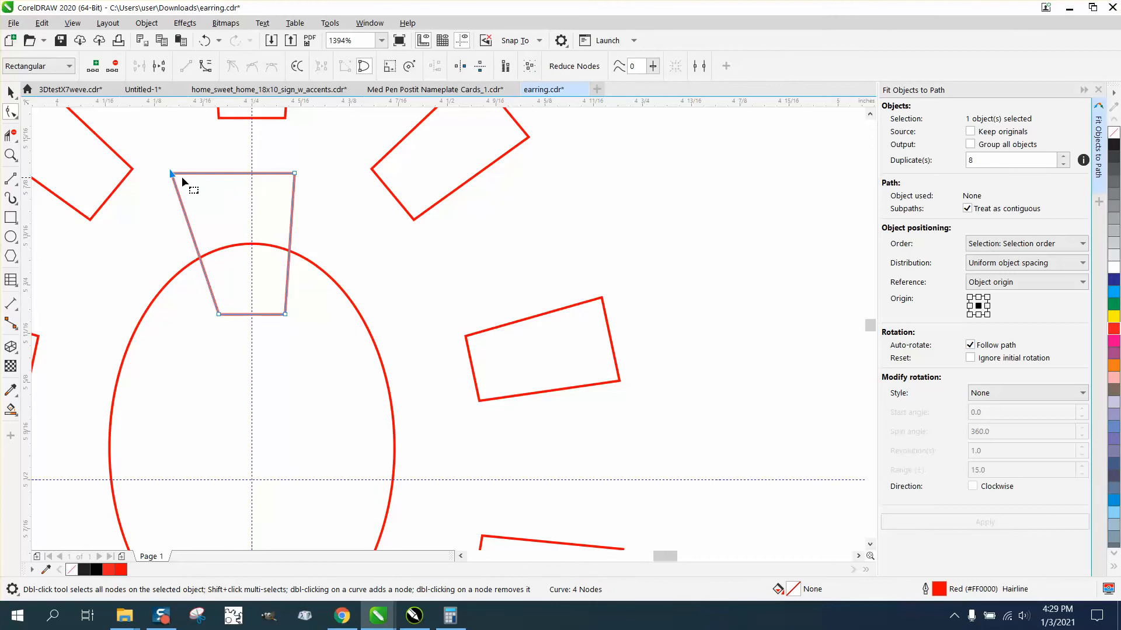
{"action": "key", "text": "space"}
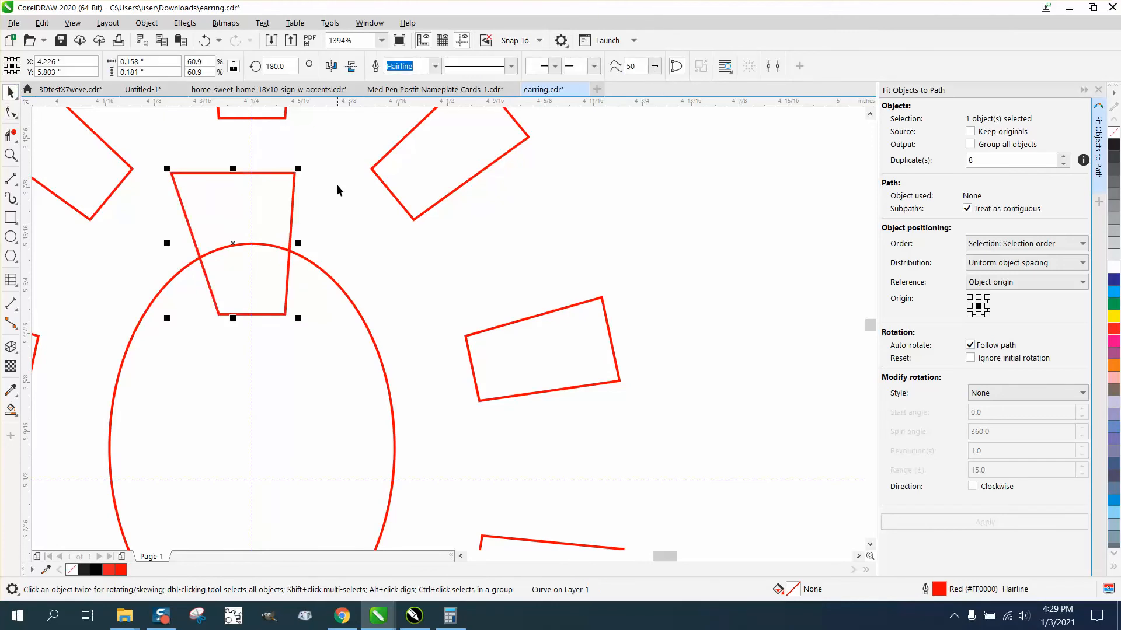
- Move the widened shape over the smaller ellipse's upper-left side and place a horizontally mirrored copy over the upper-right side
{"action": "scroll", "coordinate": [337, 185], "scroll_direction": "down", "scroll_amount": 3}
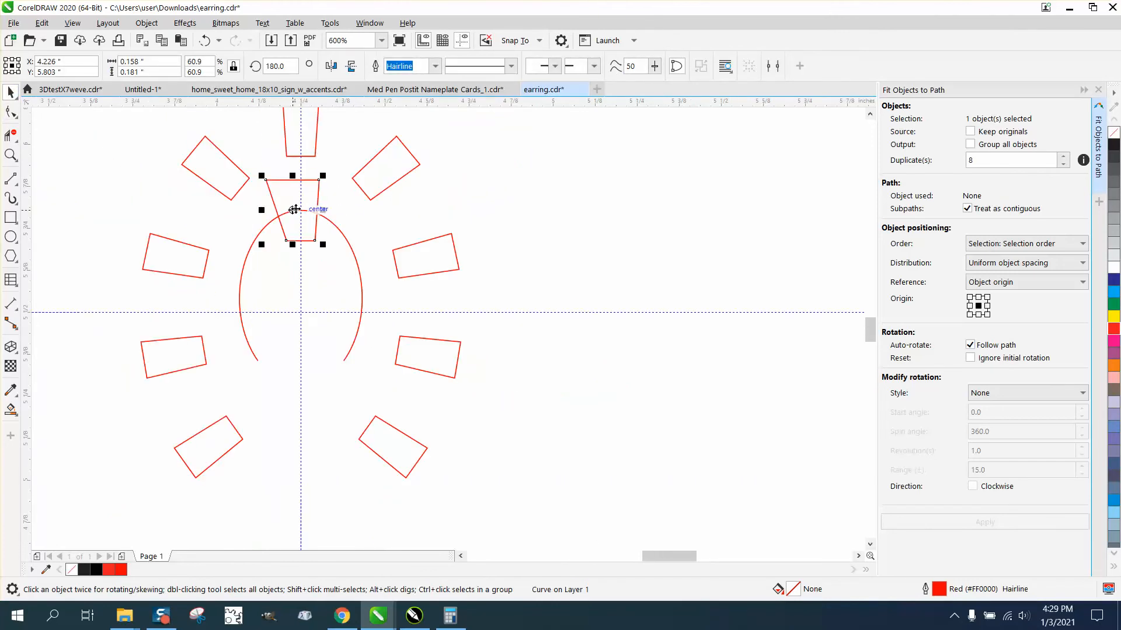
{"action": "left_click_drag", "start_coordinate": [294, 209], "coordinate": [247, 250]}
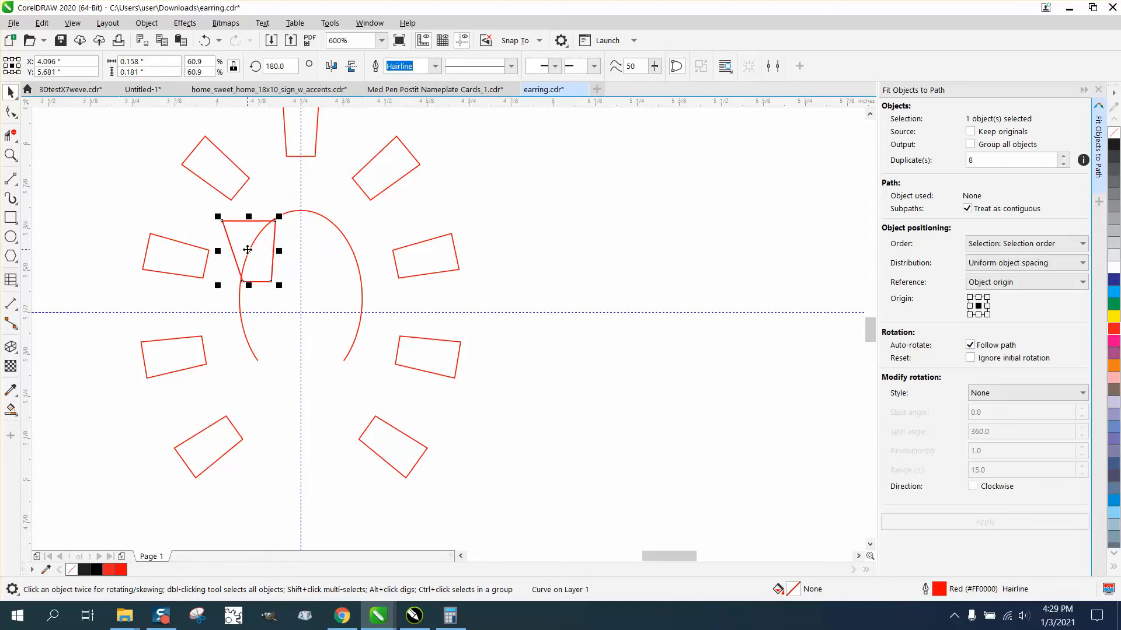
{"action": "left_click", "coordinate": [334, 68]}
{"action": "left_click_drag", "start_coordinate": [252, 257], "coordinate": [384, 251]}
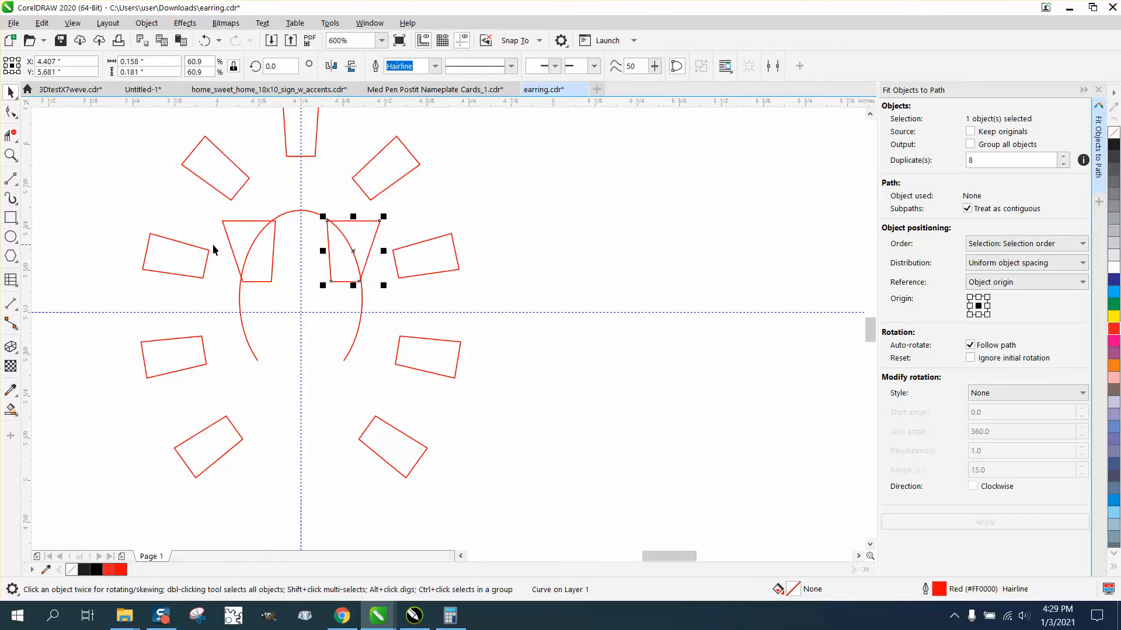
- Make a vertically mirrored copy of the two widened shapes and place it about 0.27 in below them
{"action": "left_click_drag", "start_coordinate": [180, 206], "coordinate": [391, 292]}
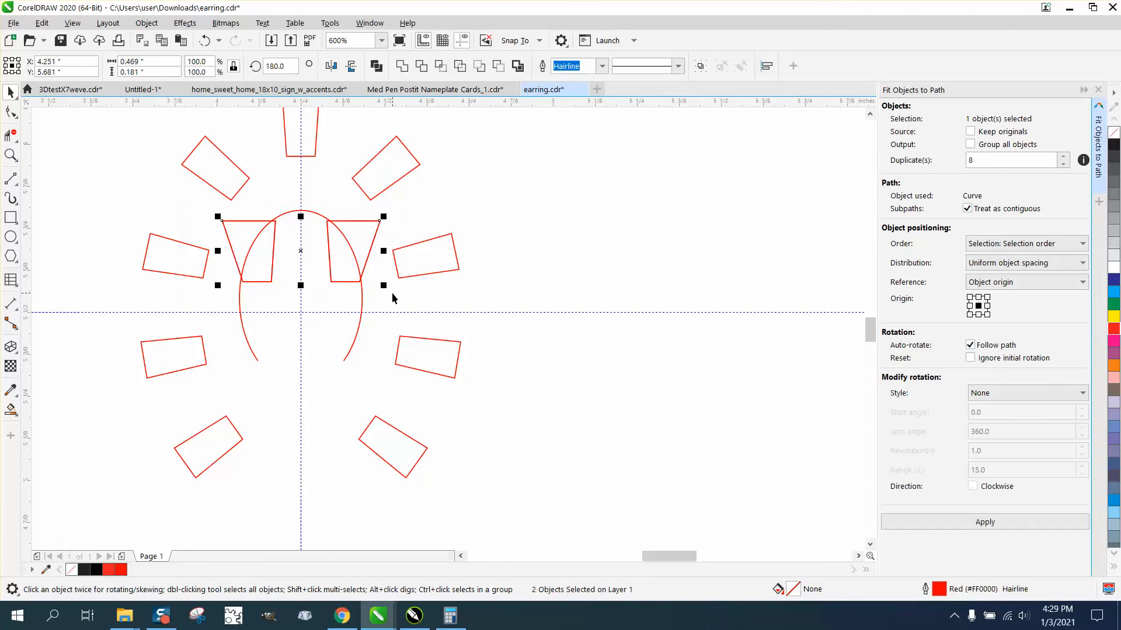
{"action": "left_click", "coordinate": [350, 66]}
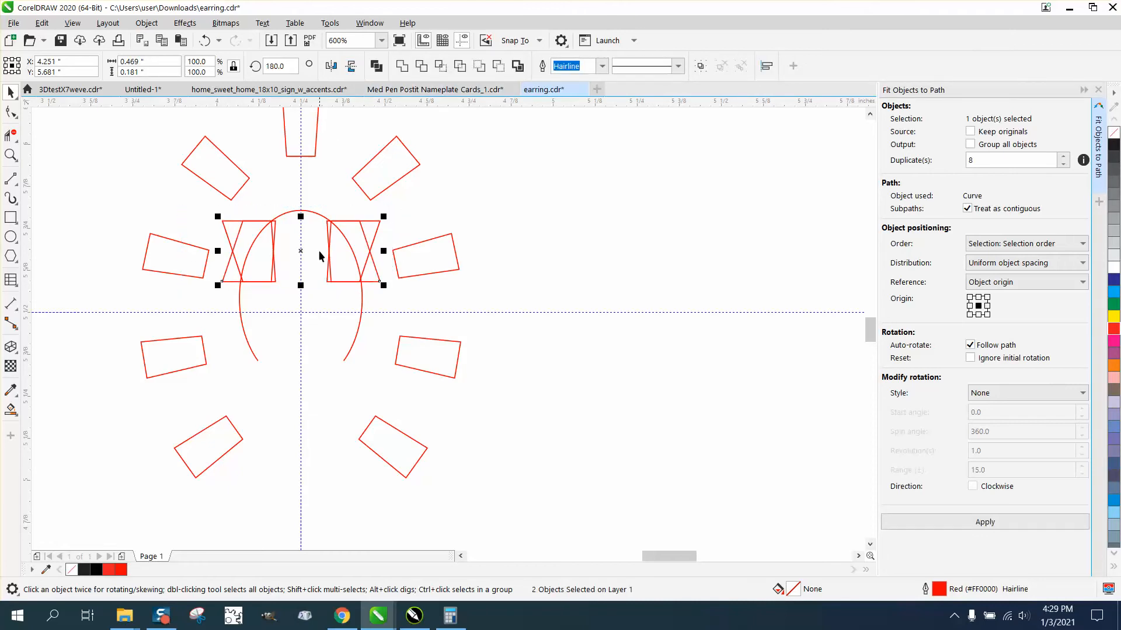
{"action": "left_click_drag", "start_coordinate": [303, 253], "coordinate": [304, 342]}
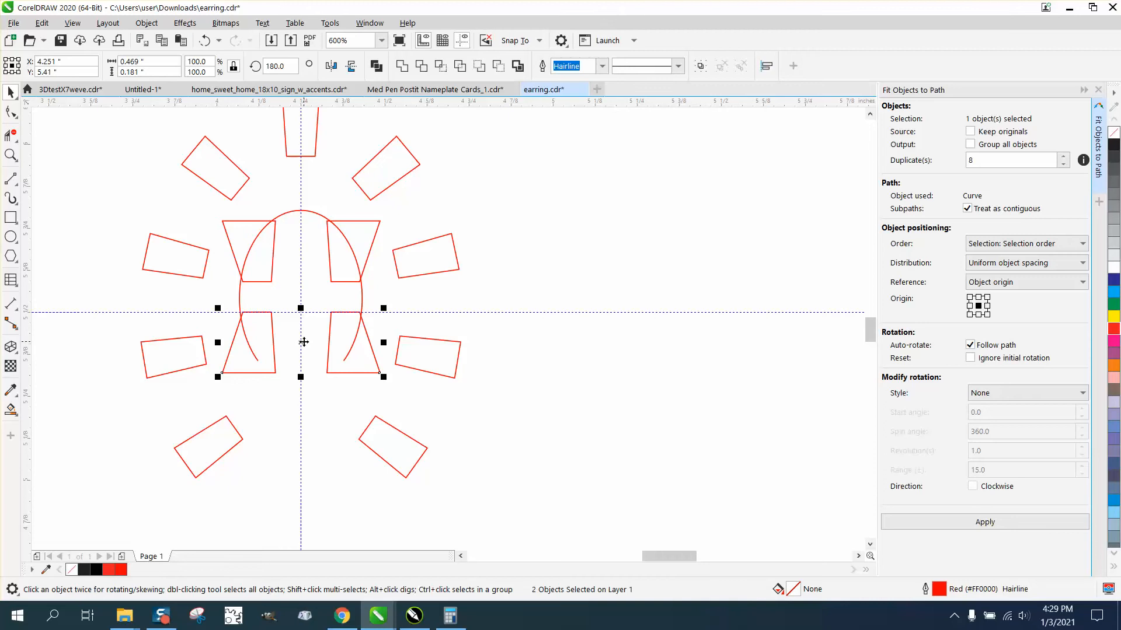
- Delete the inner open ellipse and group the 13 cutout shapes into one petal
{"action": "left_click", "coordinate": [548, 313]}
{"action": "left_click", "coordinate": [313, 213]}
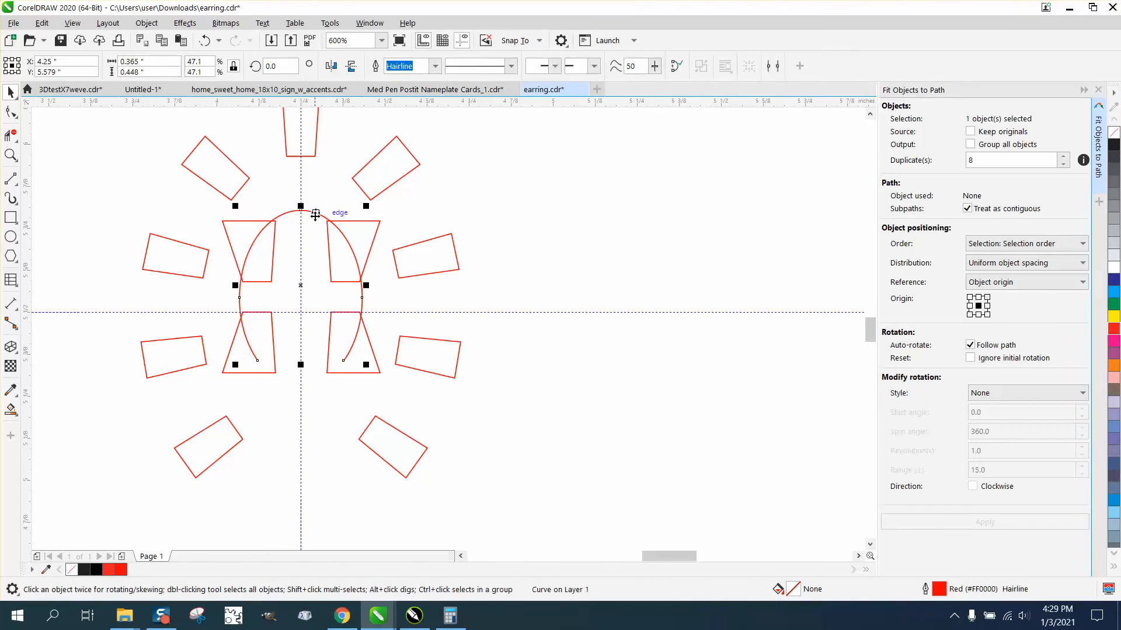
{"action": "key", "text": "Delete"}
{"action": "scroll", "coordinate": [316, 212], "scroll_direction": "down", "scroll_amount": 4}
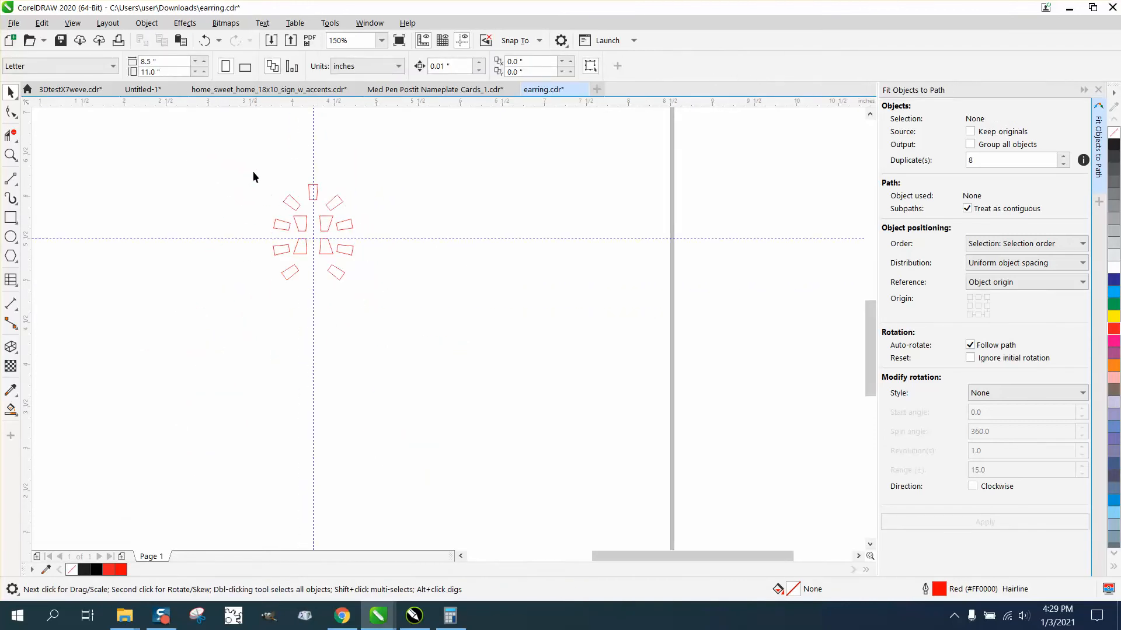
{"action": "left_click_drag", "start_coordinate": [393, 303], "coordinate": [397, 308]}
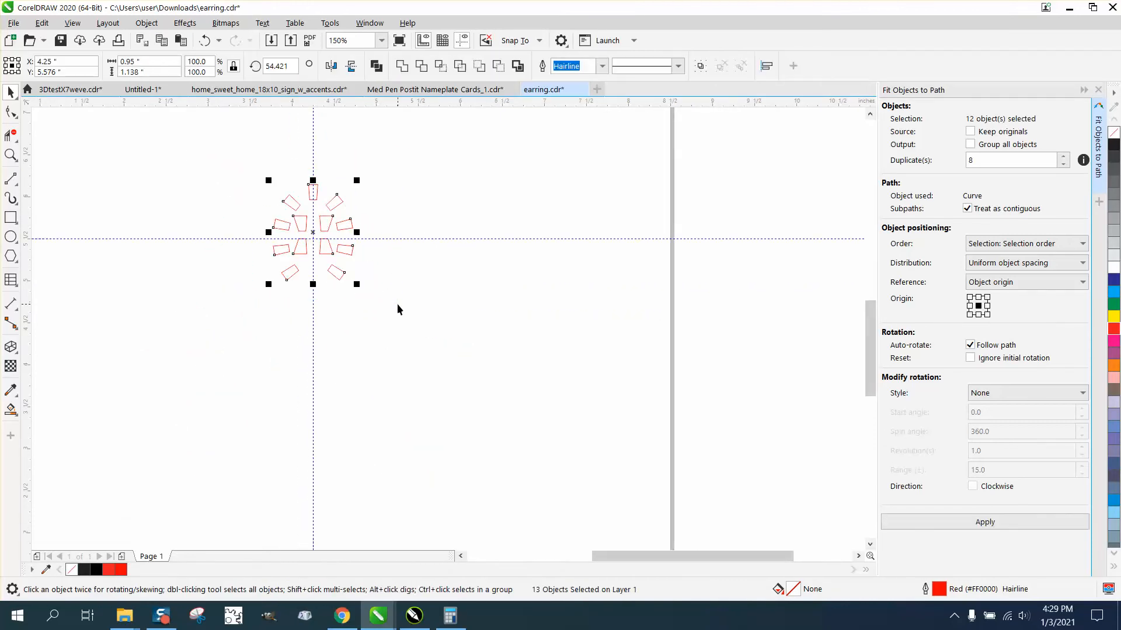
{"action": "key", "text": "ctrl+g"}
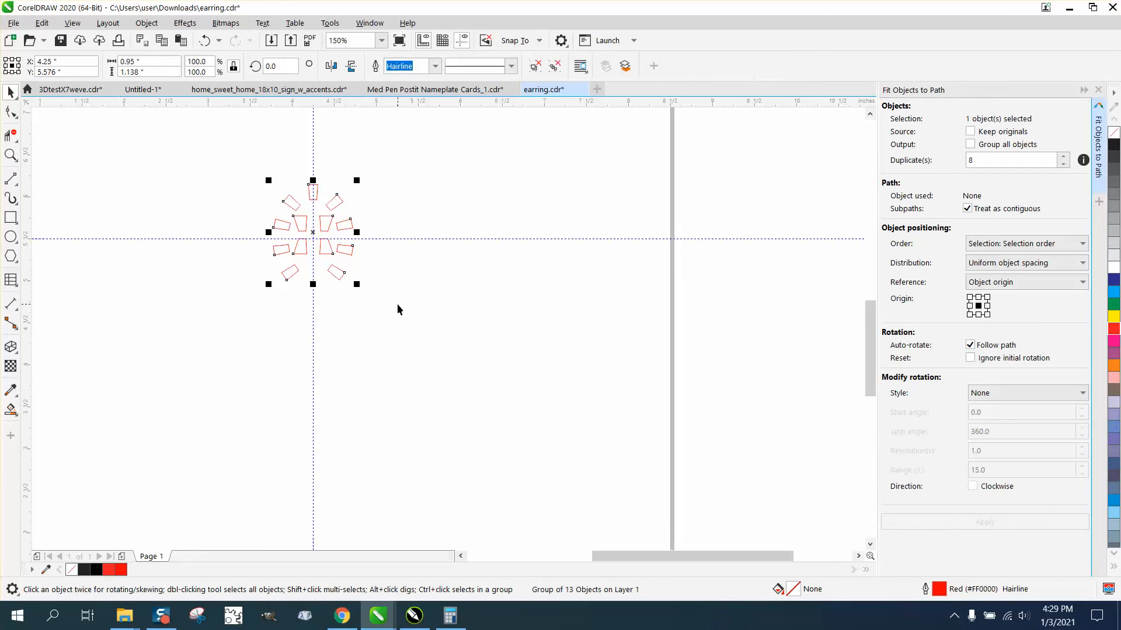
- Move the earring photo off the page and raise the petal group about 1.91 in along the vertical guideline
{"action": "scroll", "coordinate": [413, 310], "scroll_direction": "down", "scroll_amount": 1}
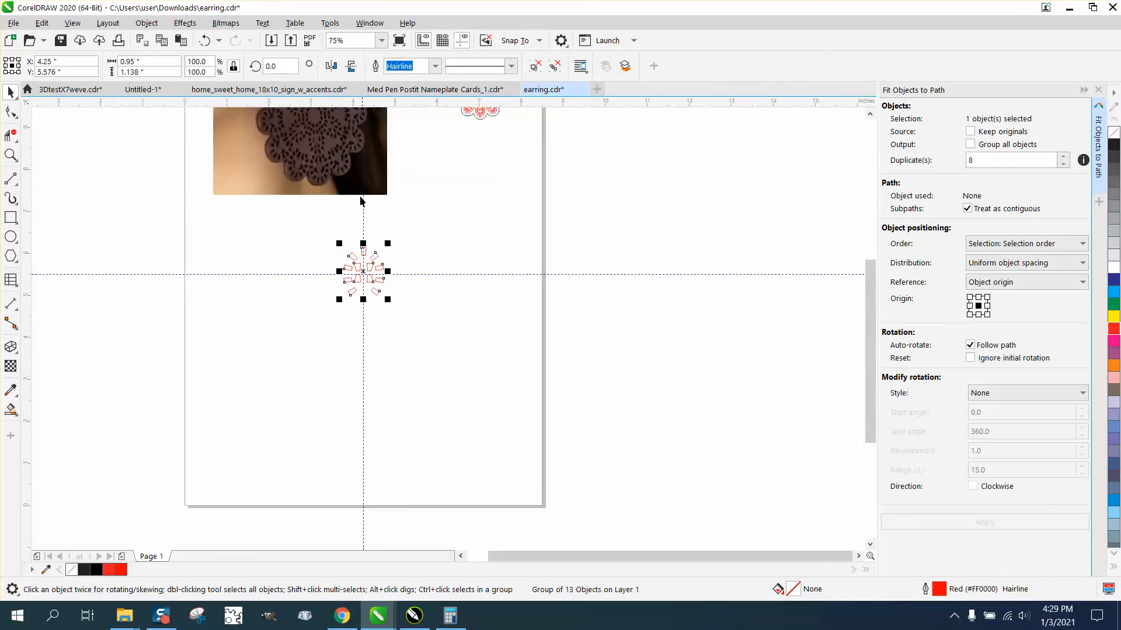
{"action": "left_click_drag", "start_coordinate": [351, 177], "coordinate": [788, 195]}
{"action": "left_click_drag", "start_coordinate": [325, 233], "coordinate": [420, 313]}
{"action": "left_click_drag", "start_coordinate": [368, 272], "coordinate": [369, 191]}
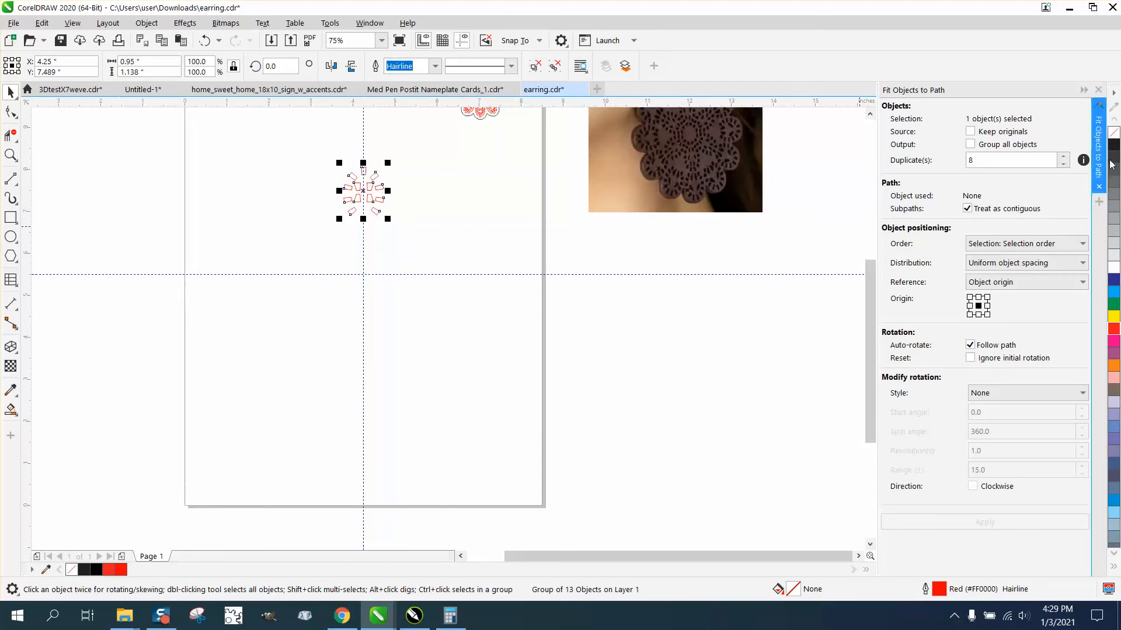
{"action": "left_click", "coordinate": [1098, 90]}
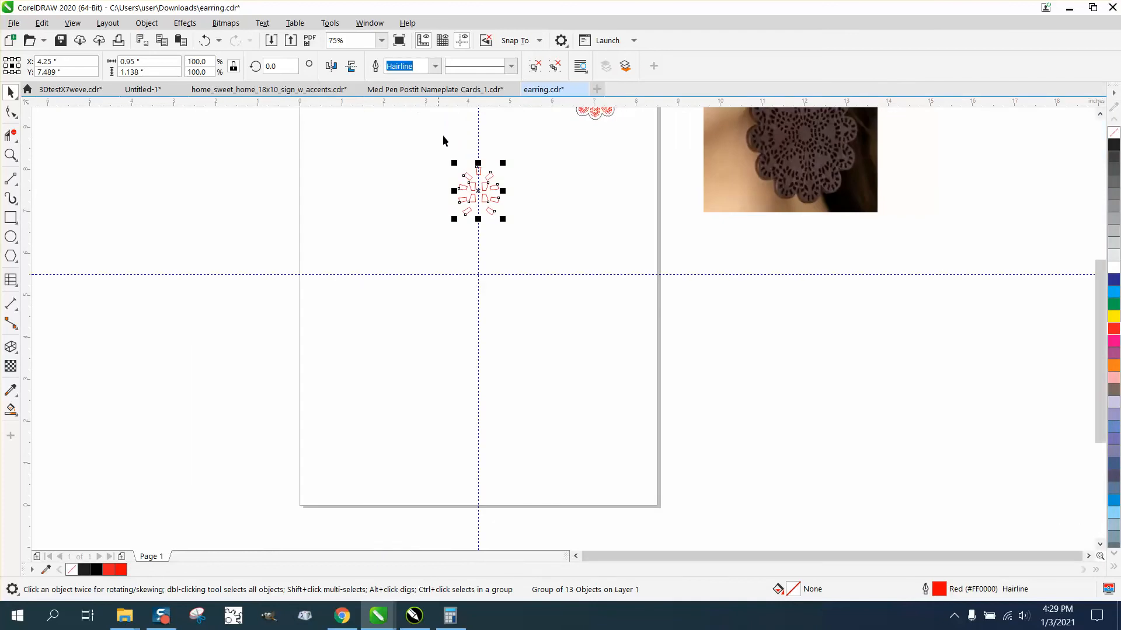
- Set the petal group's rotation center at the guideline intersection and make a copy rotated 30°
{"action": "left_click", "coordinate": [10, 155]}
{"action": "left_click_drag", "start_coordinate": [380, 142], "coordinate": [667, 352]}
{"action": "left_click", "coordinate": [10, 92]}
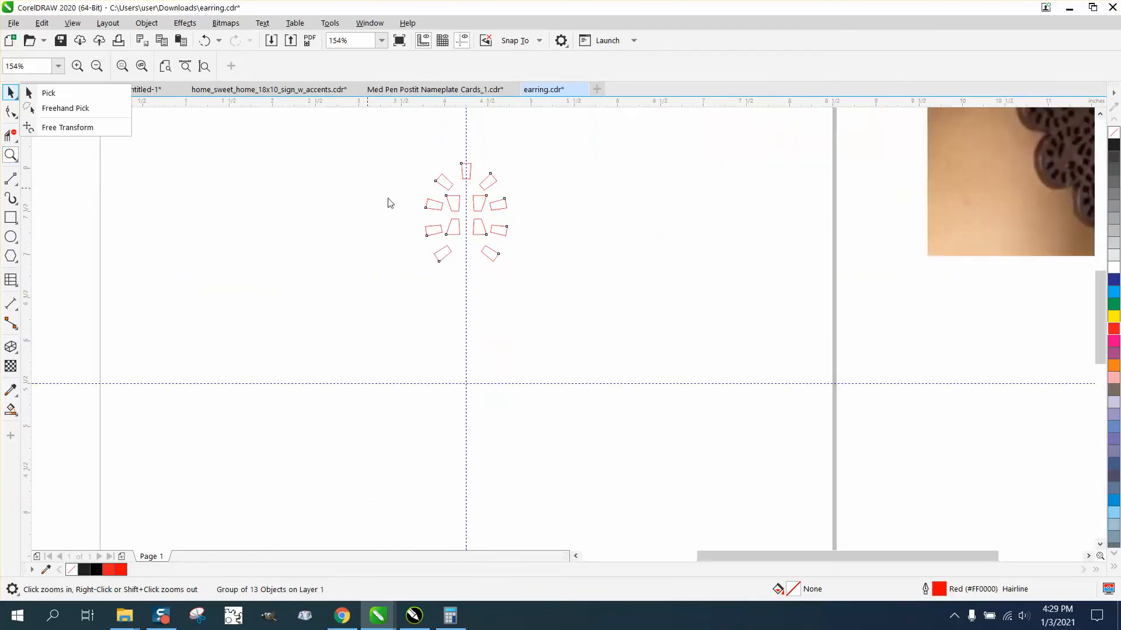
{"action": "left_click", "coordinate": [11, 92]}
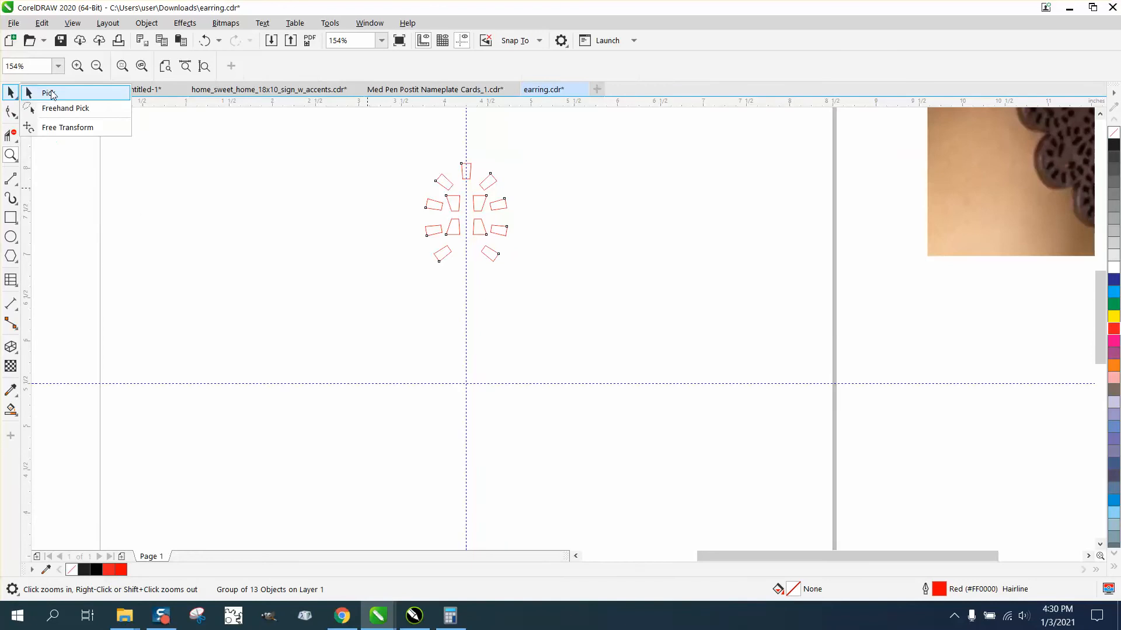
{"action": "left_click", "coordinate": [49, 92]}
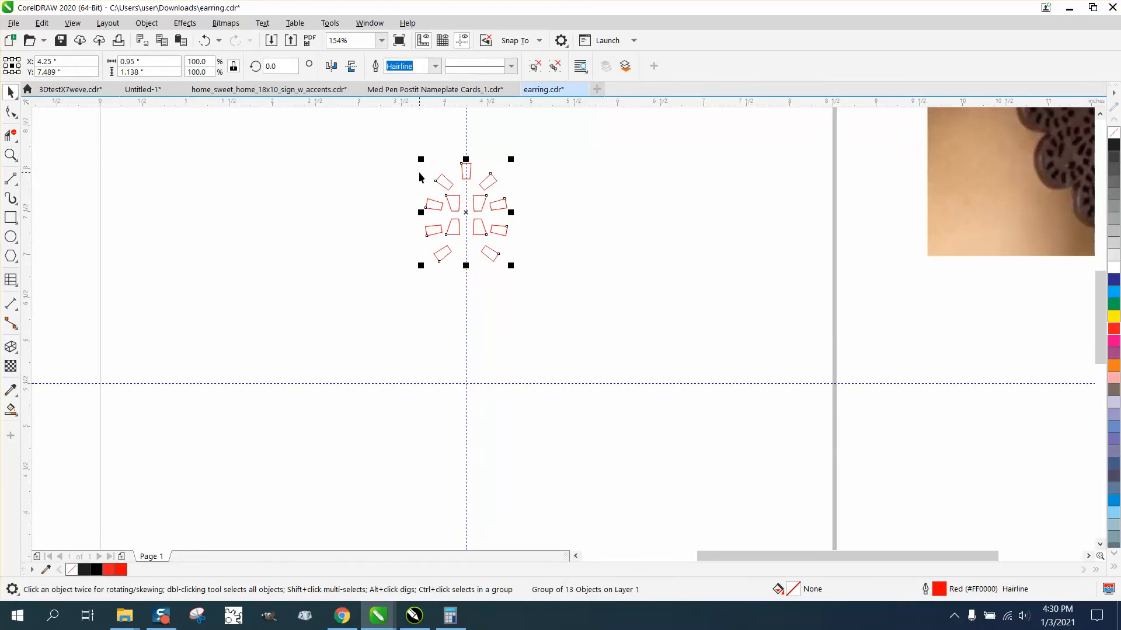
{"action": "left_click", "coordinate": [470, 211]}
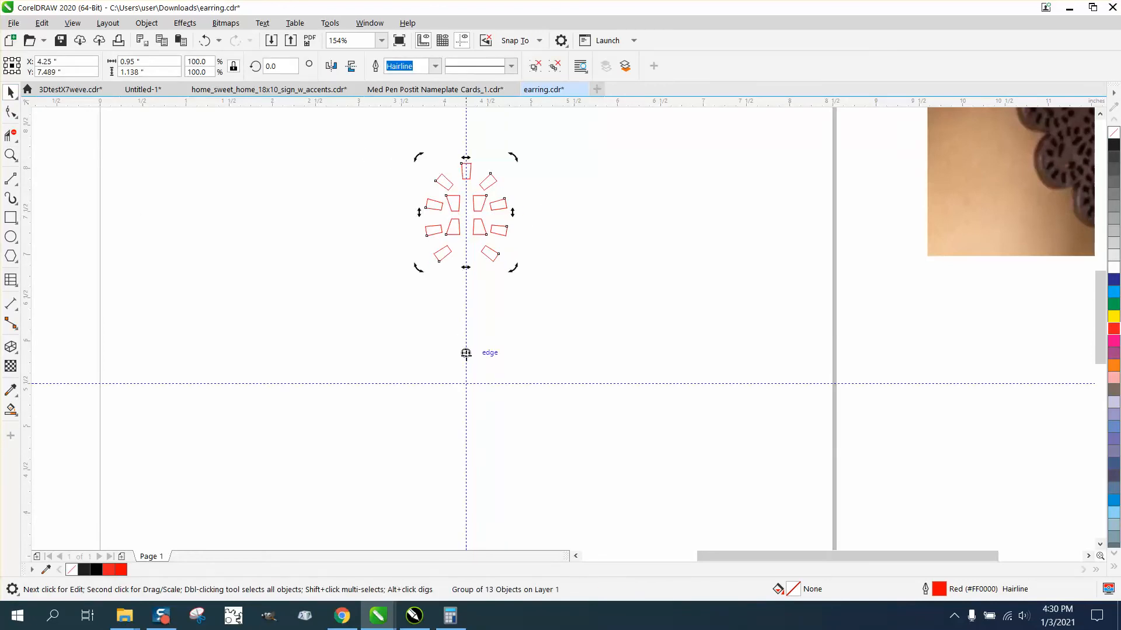
{"action": "left_click_drag", "start_coordinate": [468, 382], "coordinate": [467, 383]}
{"action": "mouse_move", "coordinate": [466, 380]}
{"action": "left_mouse_down"}
{"action": "mouse_move", "coordinate": [529, 445]}
{"action": "mouse_move", "coordinate": [466, 386]}
{"action": "left_mouse_up"}
{"action": "left_click", "coordinate": [270, 66]}
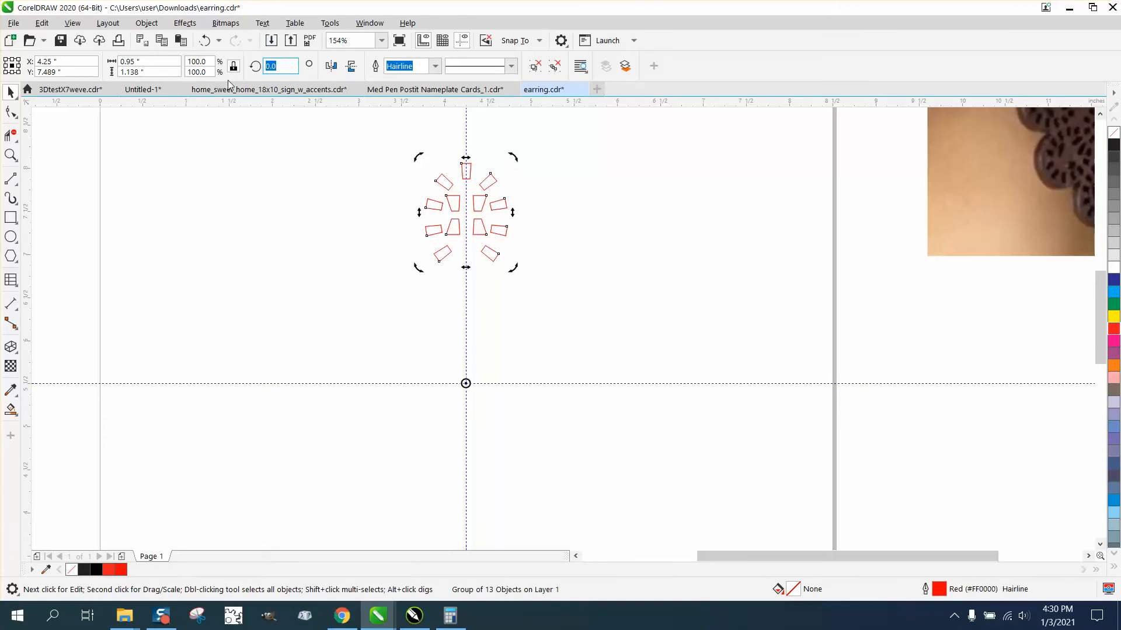
{"action": "type", "text": "30"}
{"action": "key", "text": "Return"}
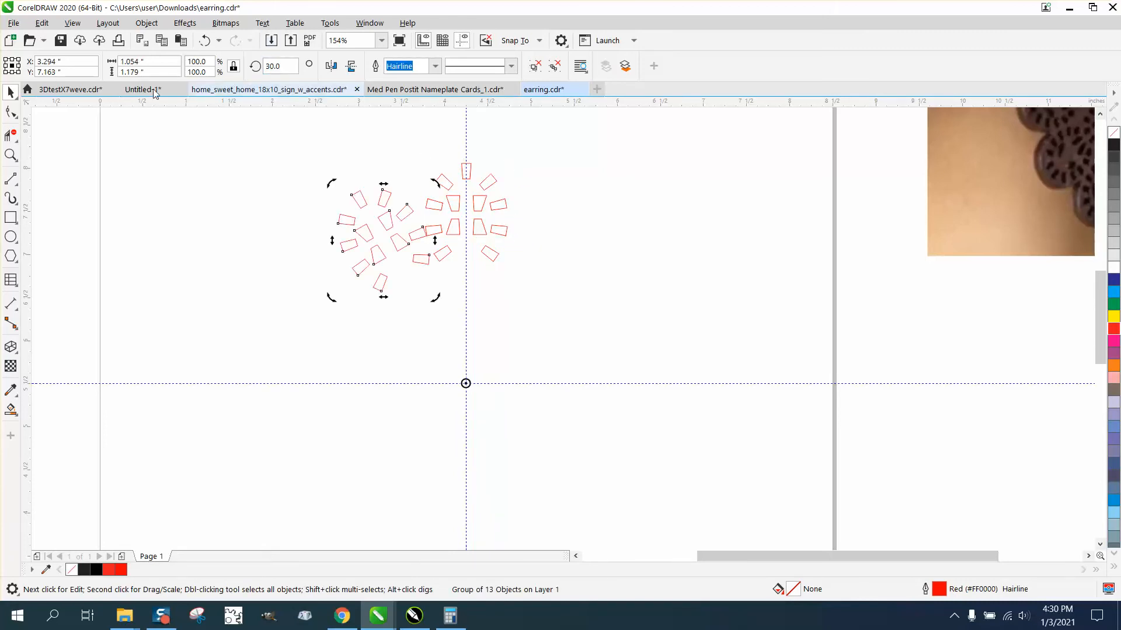
- Delete the rotated petal copy that overlaps the original
{"action": "left_click", "coordinate": [10, 155]}
{"action": "left_click_drag", "start_coordinate": [326, 157], "coordinate": [565, 337]}
{"action": "right_click", "coordinate": [455, 282]}
{"action": "right_click", "coordinate": [365, 273]}
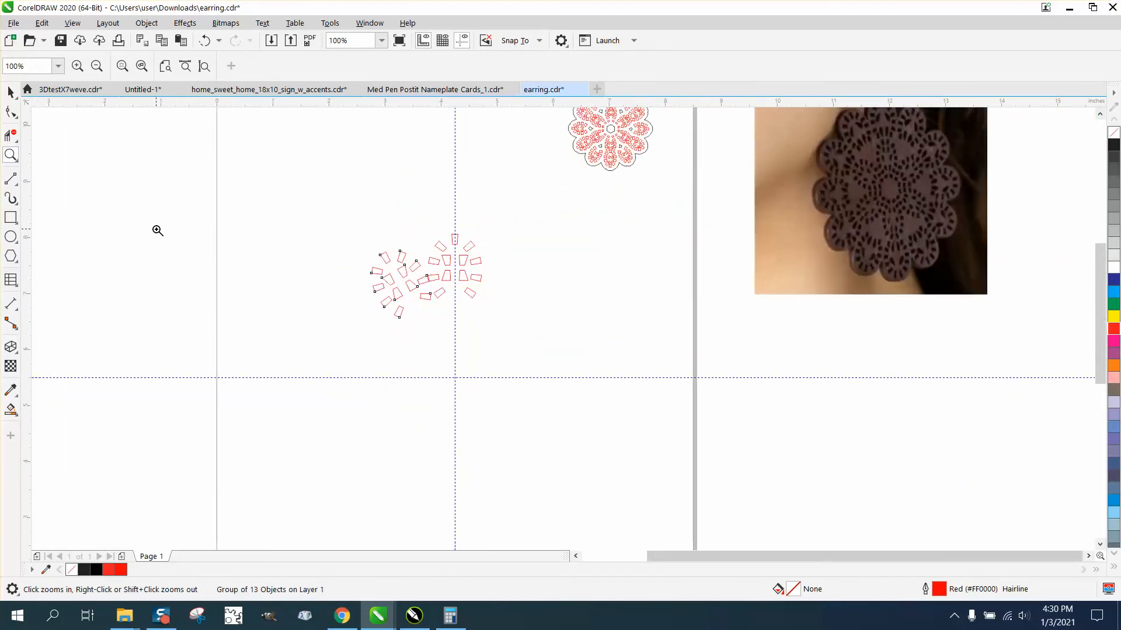
{"action": "left_click", "coordinate": [10, 92]}
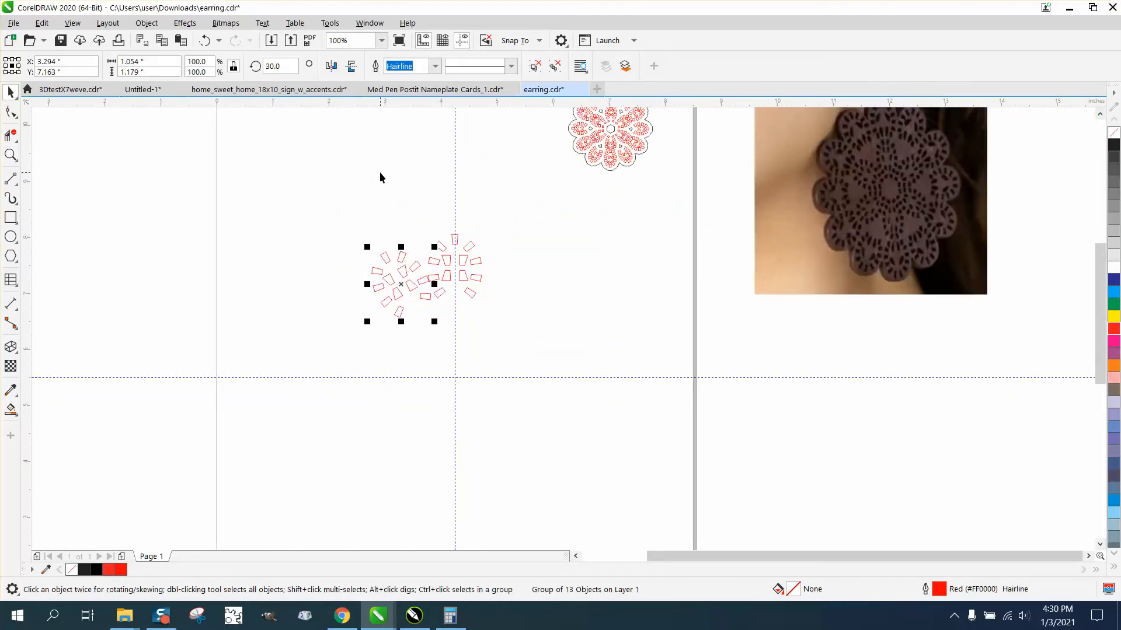
{"action": "key", "text": "Delete"}
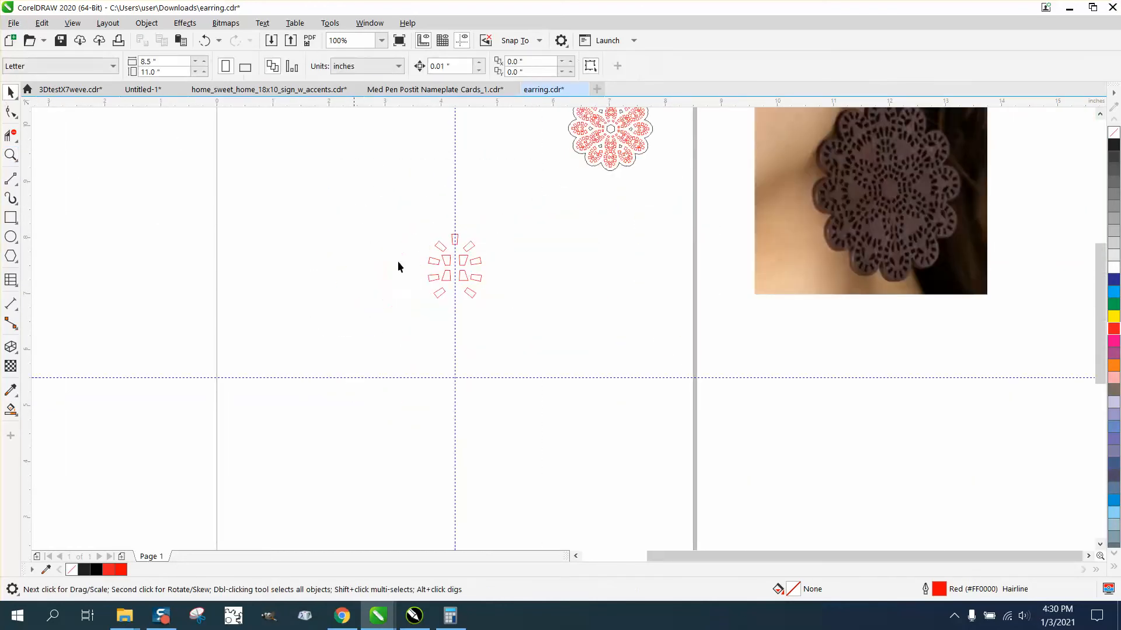
- Move the petal group up about 0.46 in and make a copy rotated 30° around the guideline intersection
{"action": "left_click", "coordinate": [469, 284]}
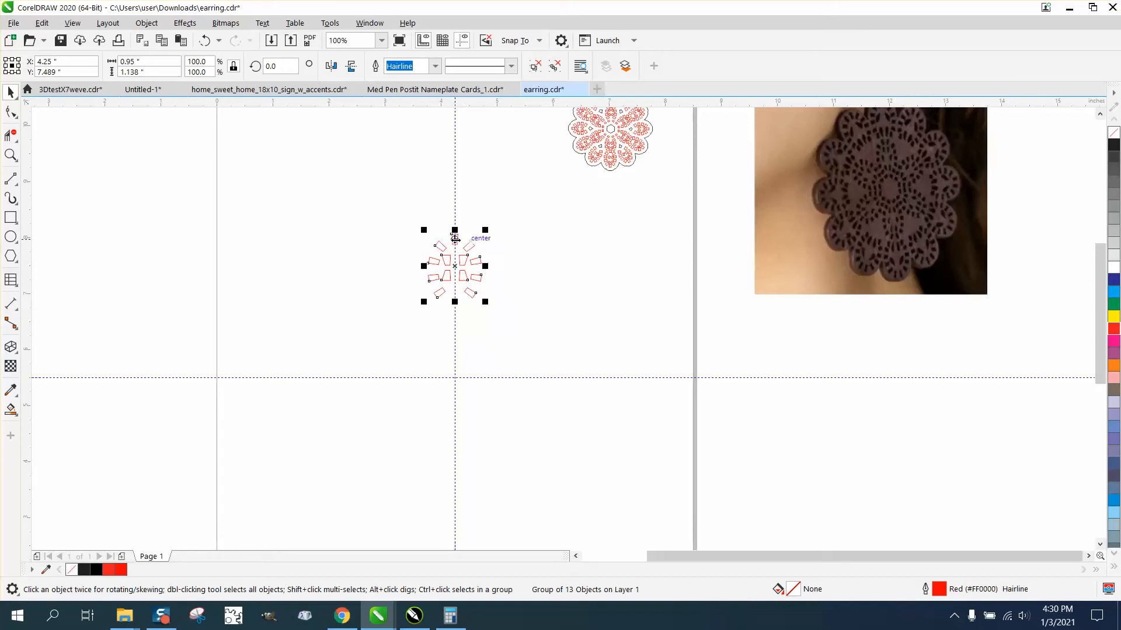
{"action": "left_click_drag", "start_coordinate": [455, 266], "coordinate": [457, 244]}
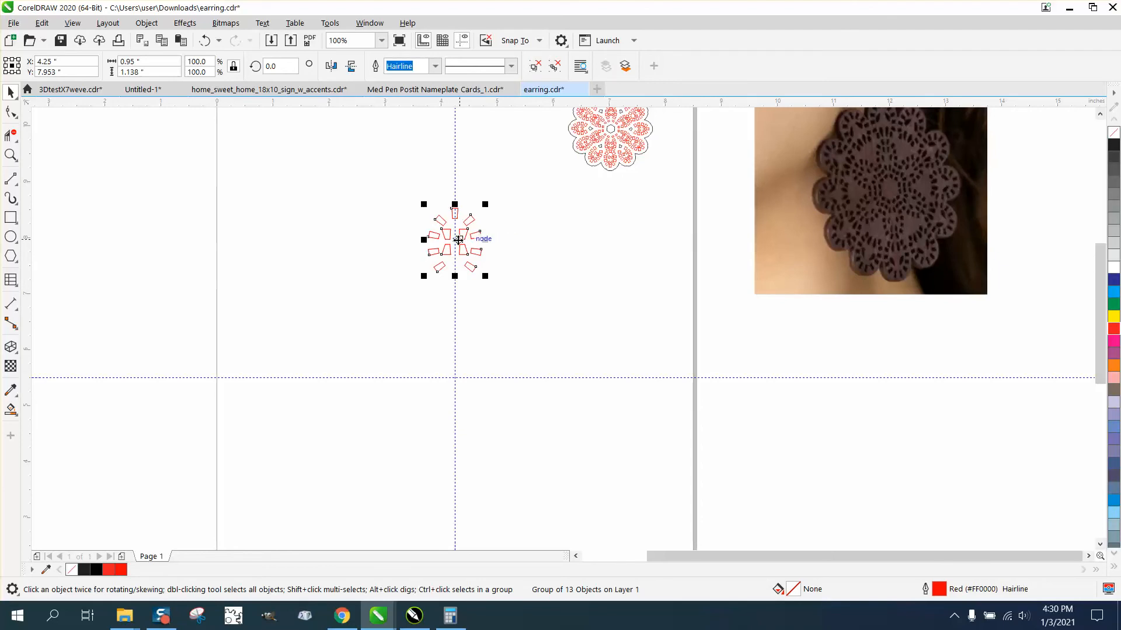
{"action": "left_click", "coordinate": [456, 240]}
{"action": "left_click_drag", "start_coordinate": [454, 239], "coordinate": [455, 375]}
{"action": "left_click", "coordinate": [463, 246]}
{"action": "left_click", "coordinate": [460, 239]}
{"action": "left_click", "coordinate": [270, 66]}
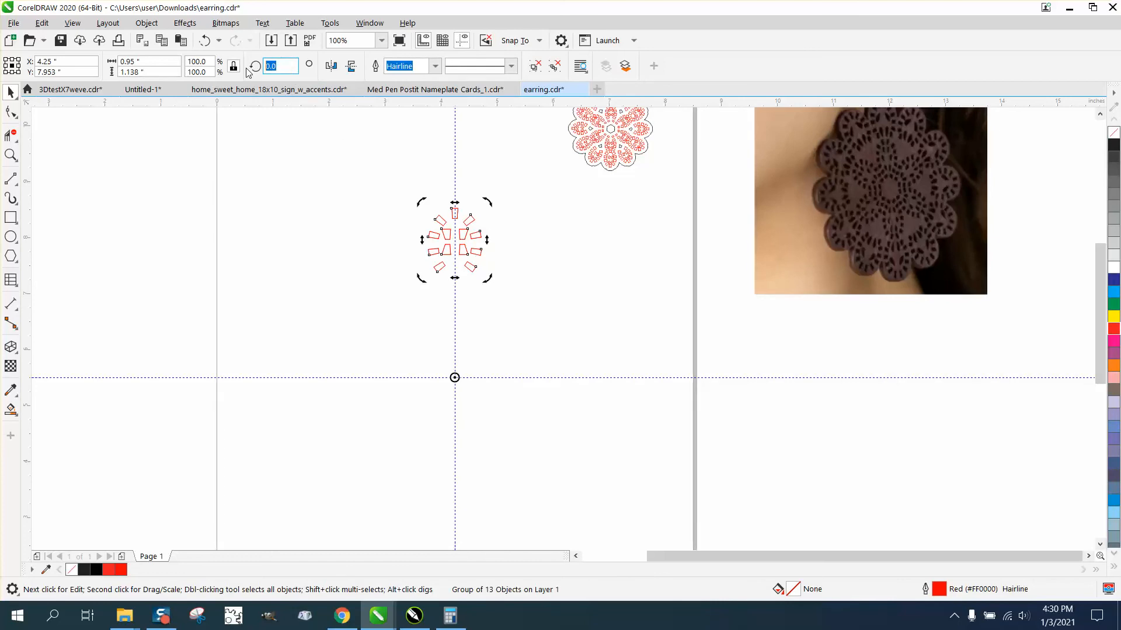
{"action": "type", "text": "30"}
{"action": "key", "text": "Return"}
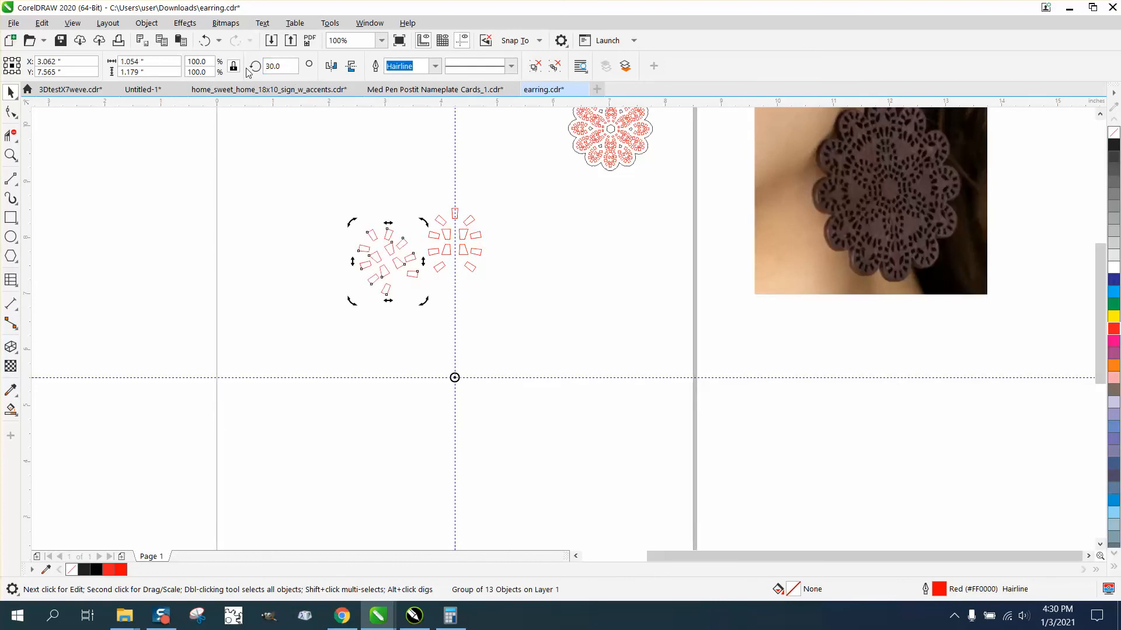
- Make another petal copy at 60° and repeat the rotated duplication until 12 petals complete the ring
{"action": "left_click", "coordinate": [277, 66]}
{"action": "type", "text": "60"}
{"action": "key", "text": "Return"}
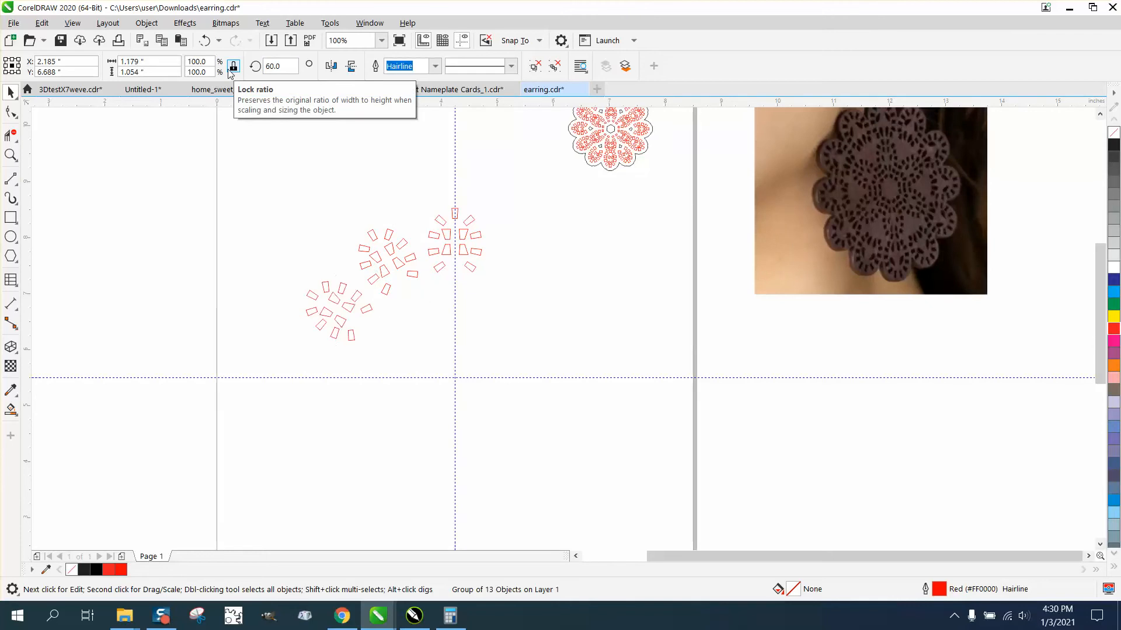
{"action": "key", "text": "ctrl+r"}
{"action": "key", "text": "ctrl+r"}
{"action": "key", "text": "ctrl+r"}
{"action": "key", "text": "ctrl+r"}
{"action": "key", "text": "ctrl+r"}
{"action": "key", "text": "ctrl+r"}
{"action": "key", "text": "ctrl+r"}
{"action": "key", "text": "ctrl+r"}
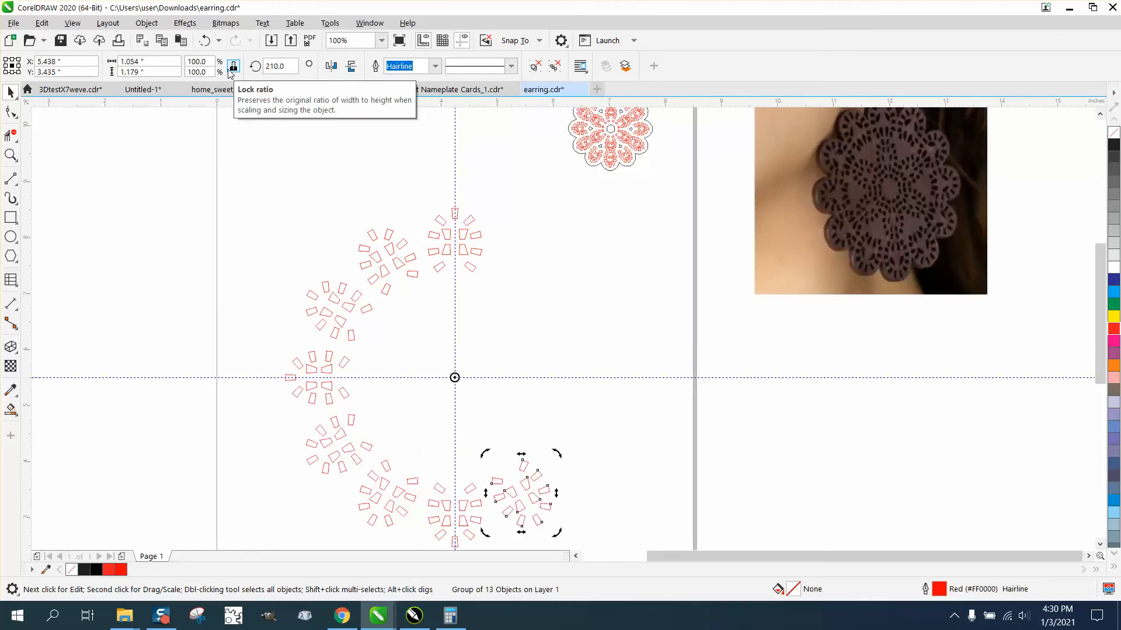
{"action": "key", "text": "ctrl+r"}
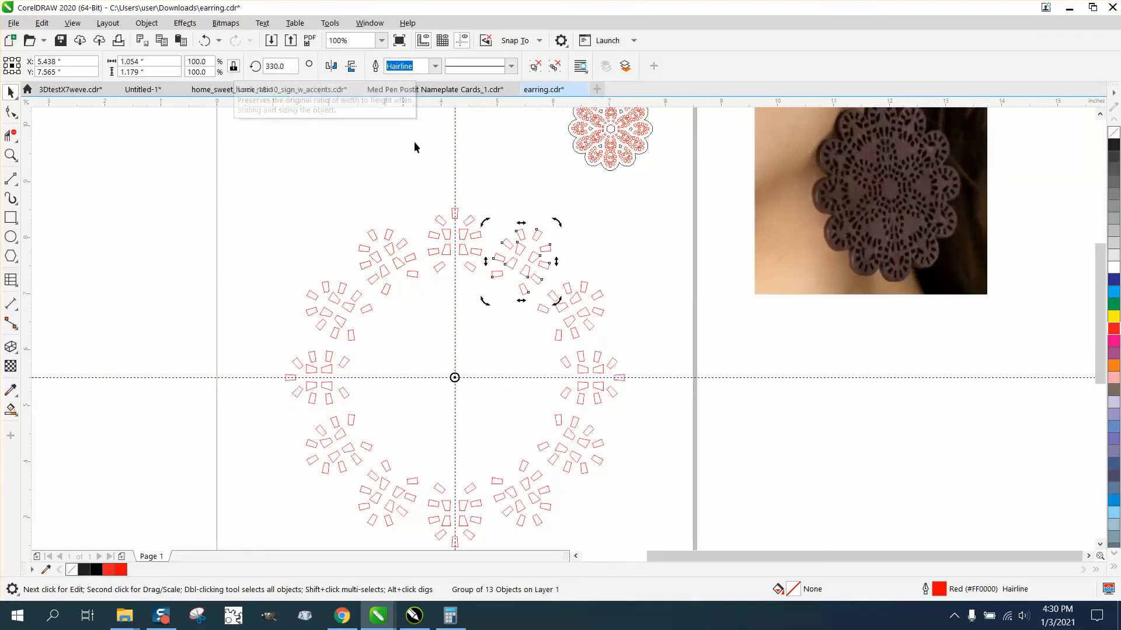
{"action": "left_click", "coordinate": [516, 219]}
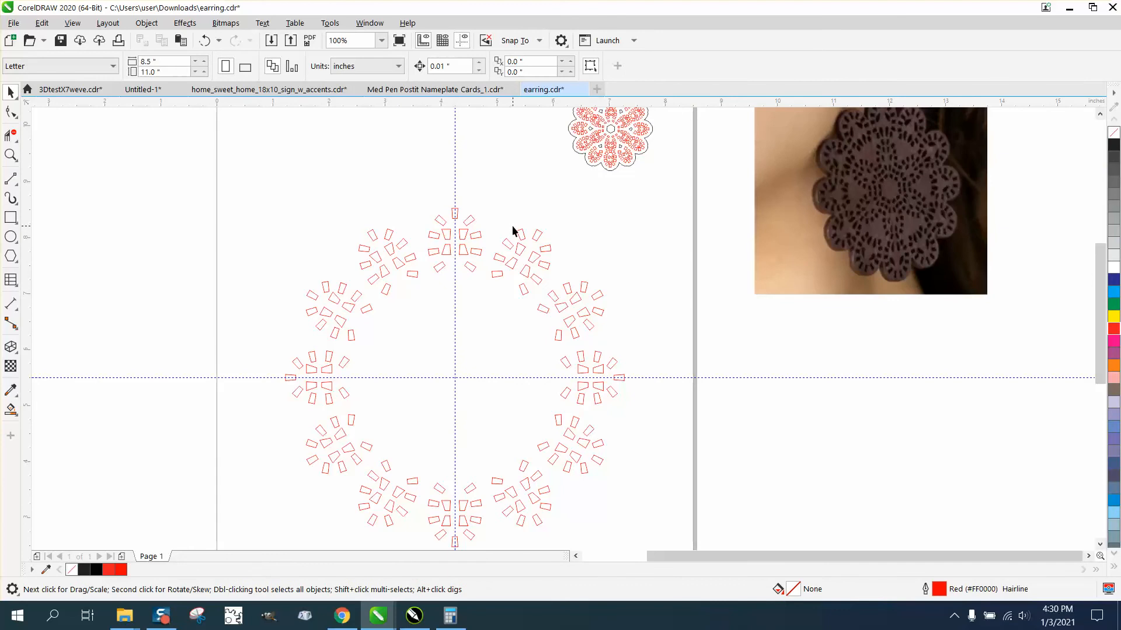
- Compare the petal ring with the finished small earring, examining its inner petals, gap cutouts and center shape
{"action": "scroll", "coordinate": [369, 240], "scroll_direction": "down", "scroll_amount": 1}
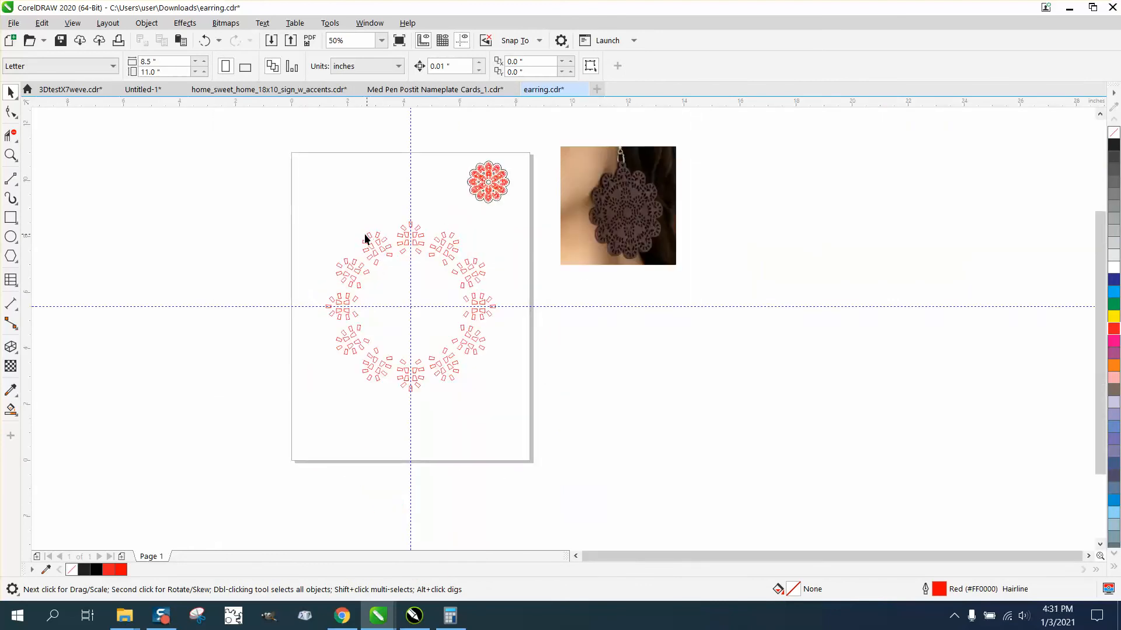
{"action": "left_click_drag", "start_coordinate": [307, 208], "coordinate": [546, 400]}
{"action": "left_click", "coordinate": [10, 155]}
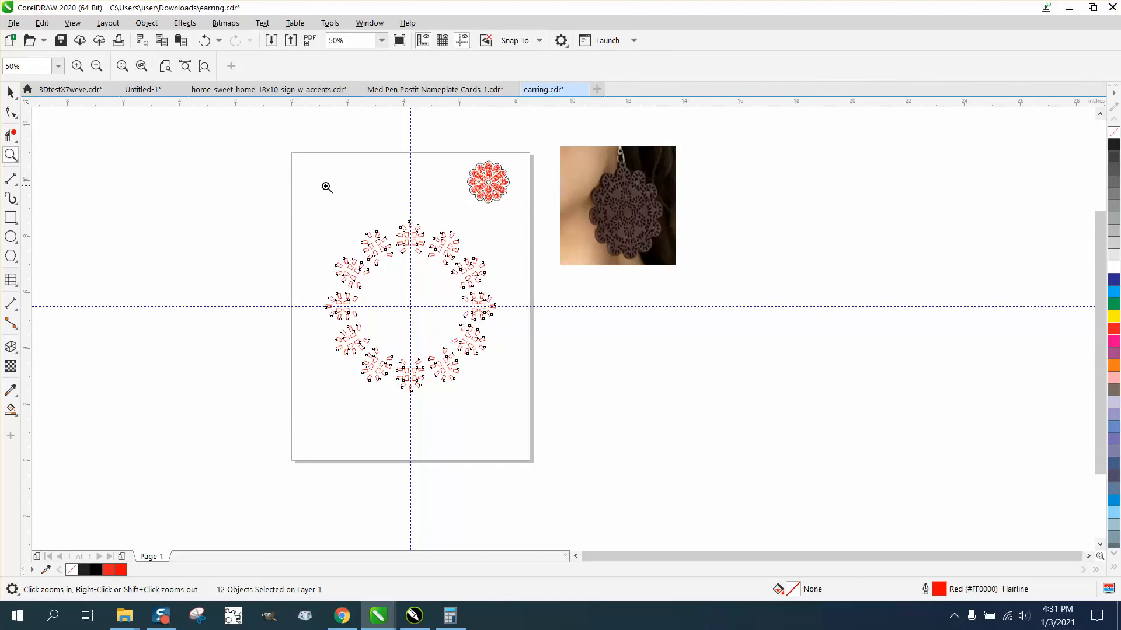
{"action": "left_click_drag", "start_coordinate": [463, 150], "coordinate": [532, 211]}
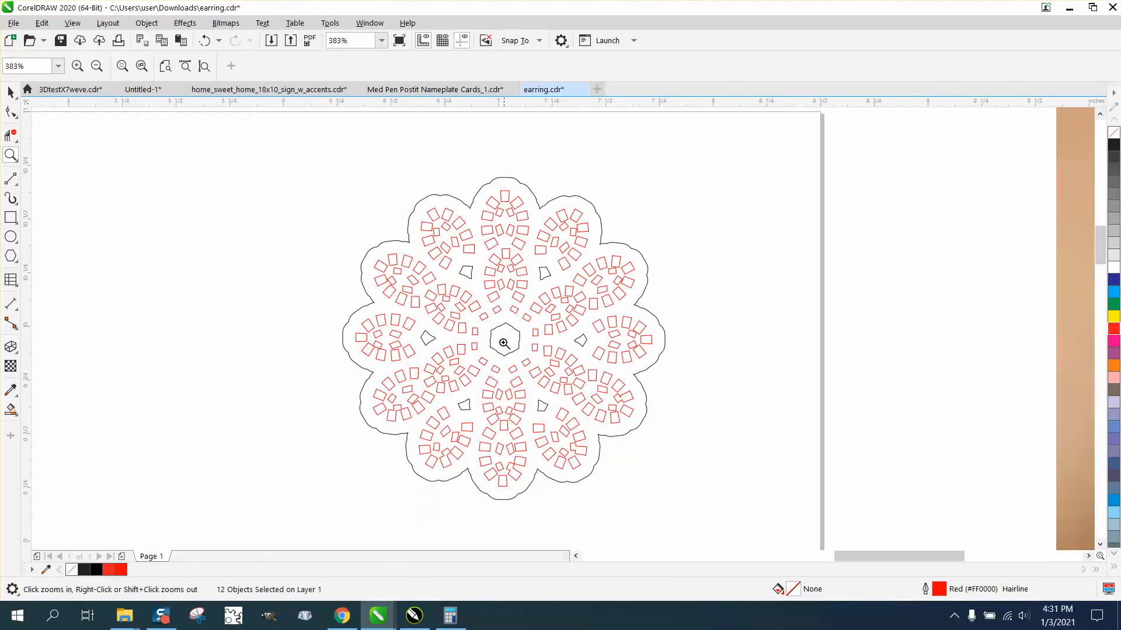
{"action": "right_click", "coordinate": [447, 270]}
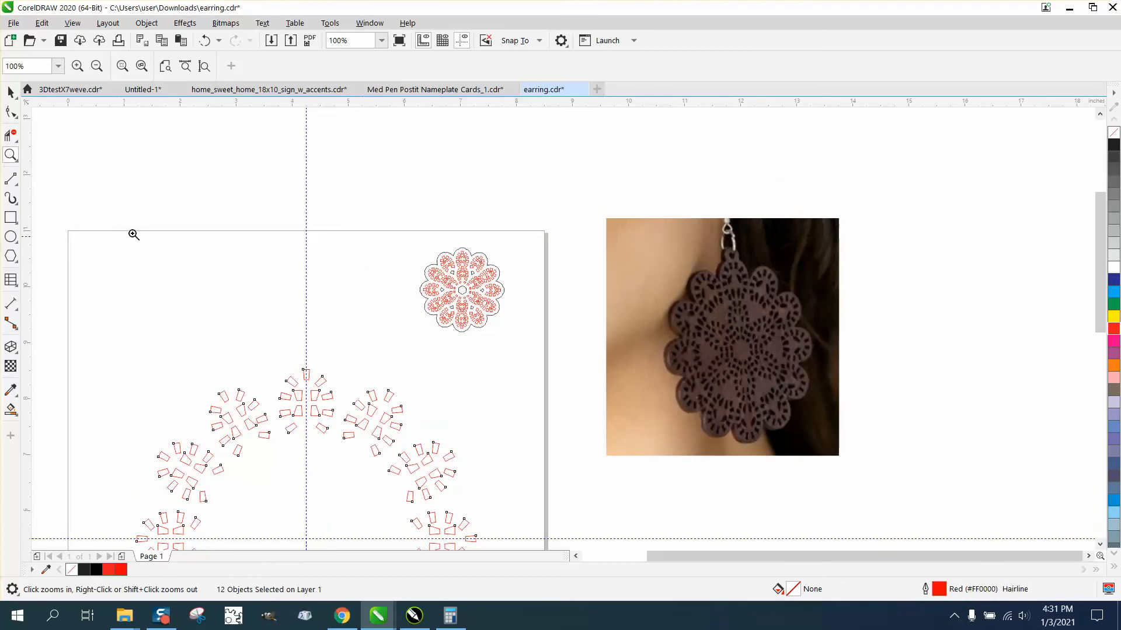
{"action": "right_click", "coordinate": [341, 251]}
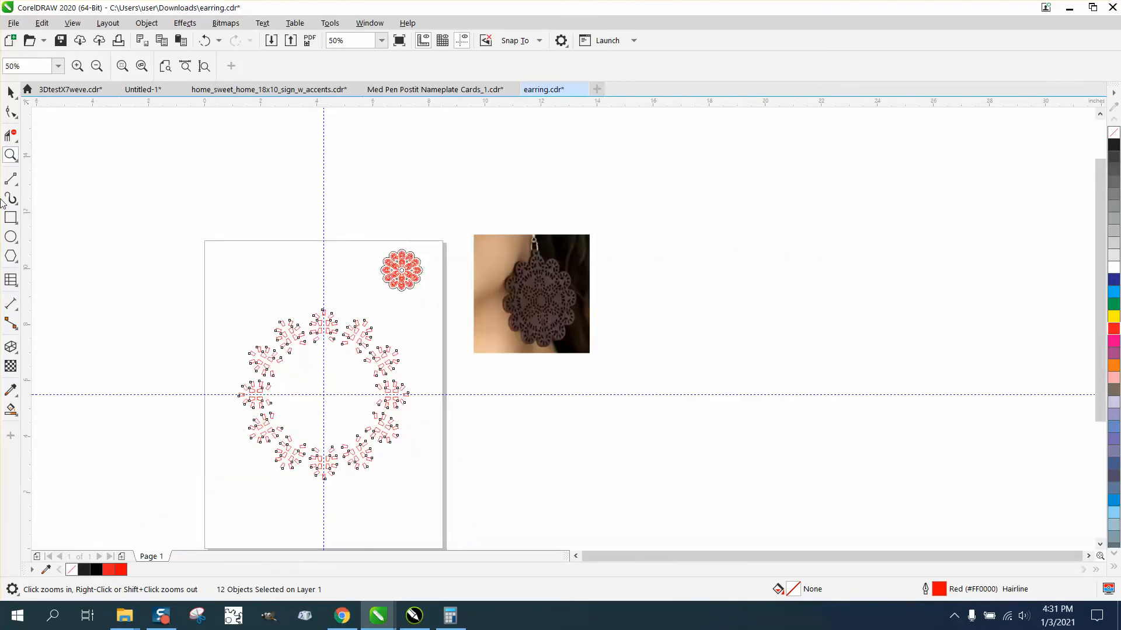
{"action": "left_click_drag", "start_coordinate": [248, 284], "coordinate": [488, 467]}
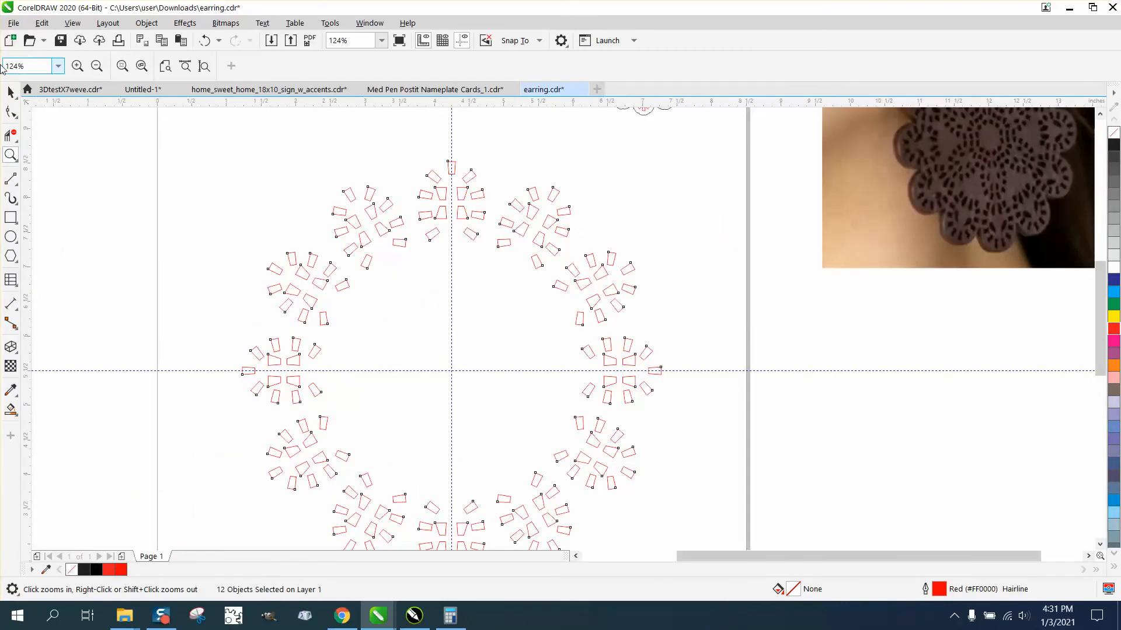
{"action": "left_click", "coordinate": [11, 92]}
{"action": "left_click", "coordinate": [493, 142]}
{"action": "left_click", "coordinate": [10, 92]}
{"action": "left_click", "coordinate": [492, 165]}
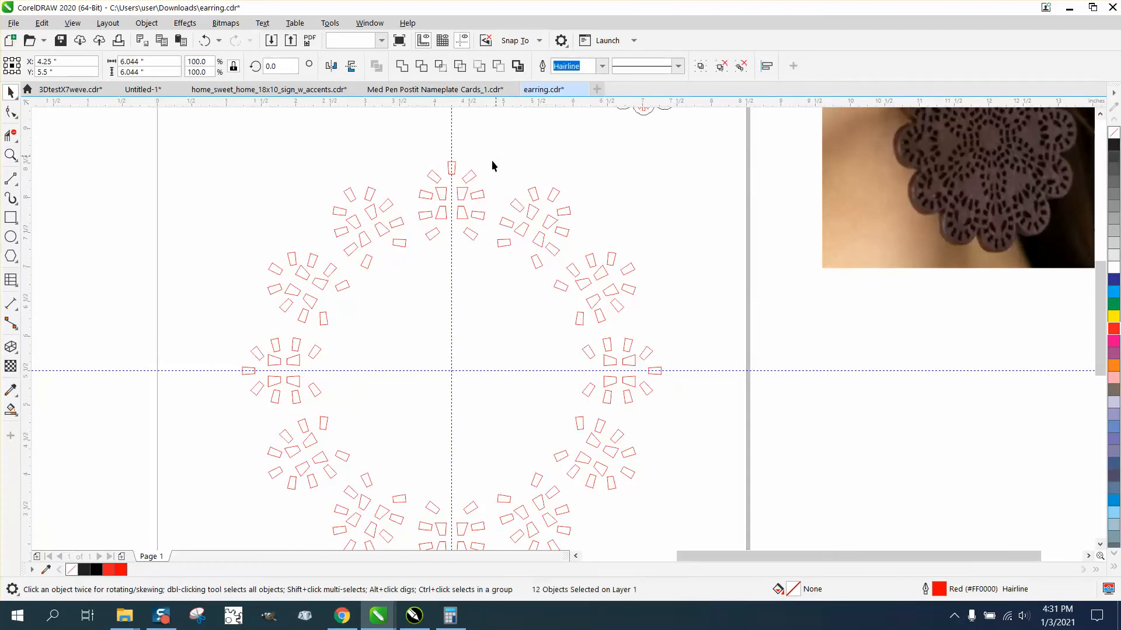
- Copy the top petal group about 1.11 in straight down the vertical guideline, inside the ring
{"action": "left_click", "coordinate": [477, 178]}
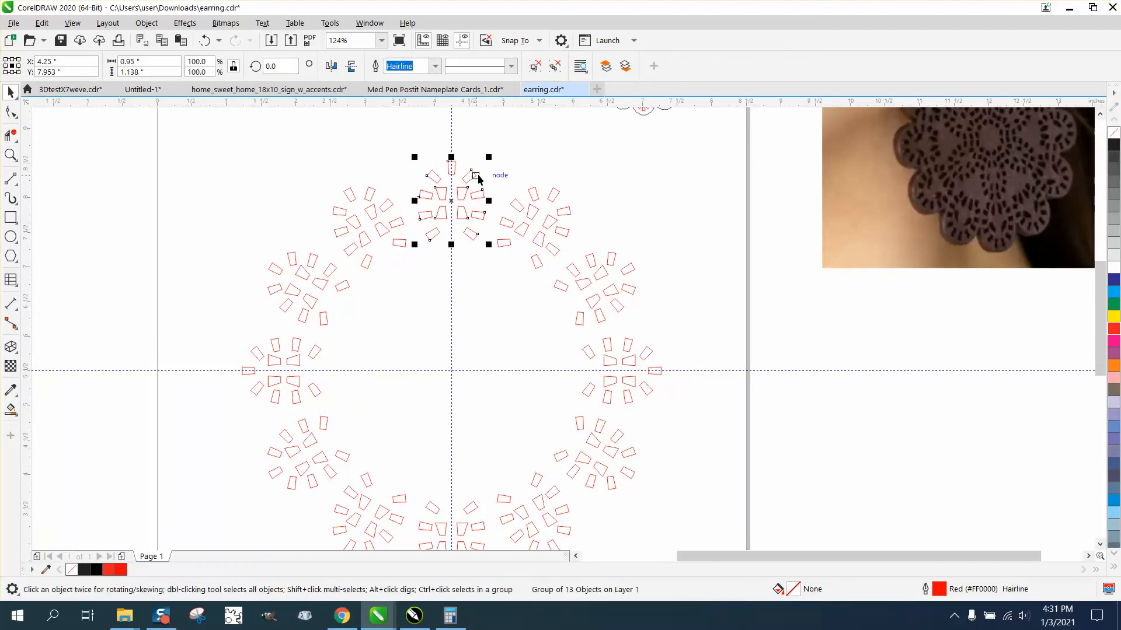
{"action": "left_click", "coordinate": [609, 217]}
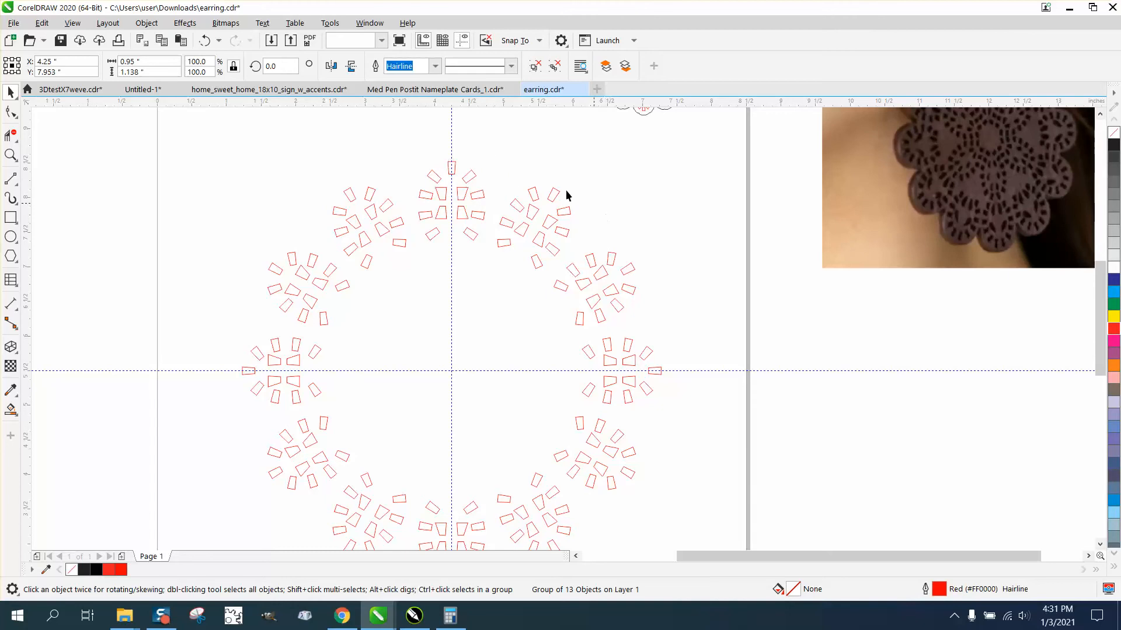
{"action": "left_click", "coordinate": [475, 178]}
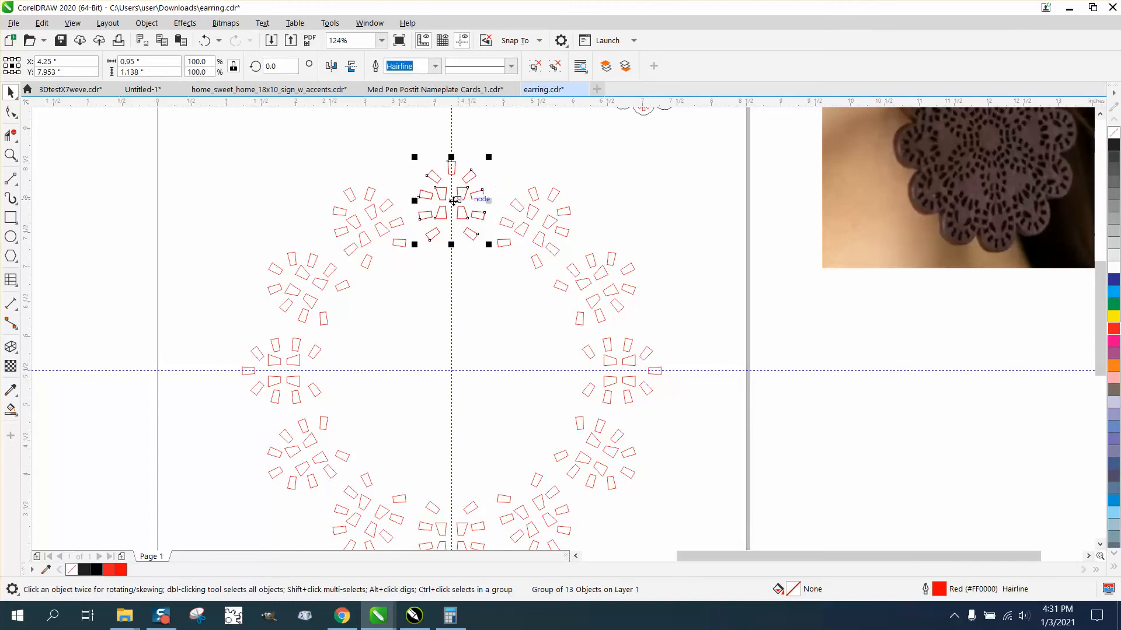
{"action": "left_click", "coordinate": [454, 224]}
{"action": "left_click_drag", "start_coordinate": [459, 202], "coordinate": [461, 282]}
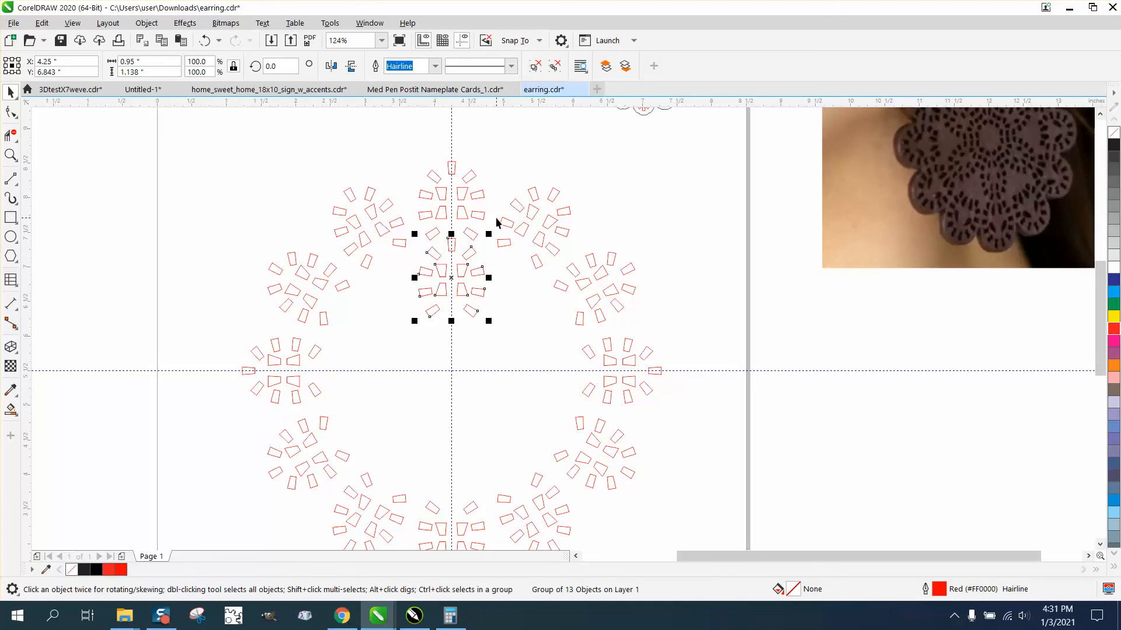
- Place the inner petal group's rotation center at the guideline intersection and make a copy rotated 60°
{"action": "left_click", "coordinate": [519, 176]}
{"action": "left_click", "coordinate": [463, 275]}
{"action": "left_click", "coordinate": [454, 279]}
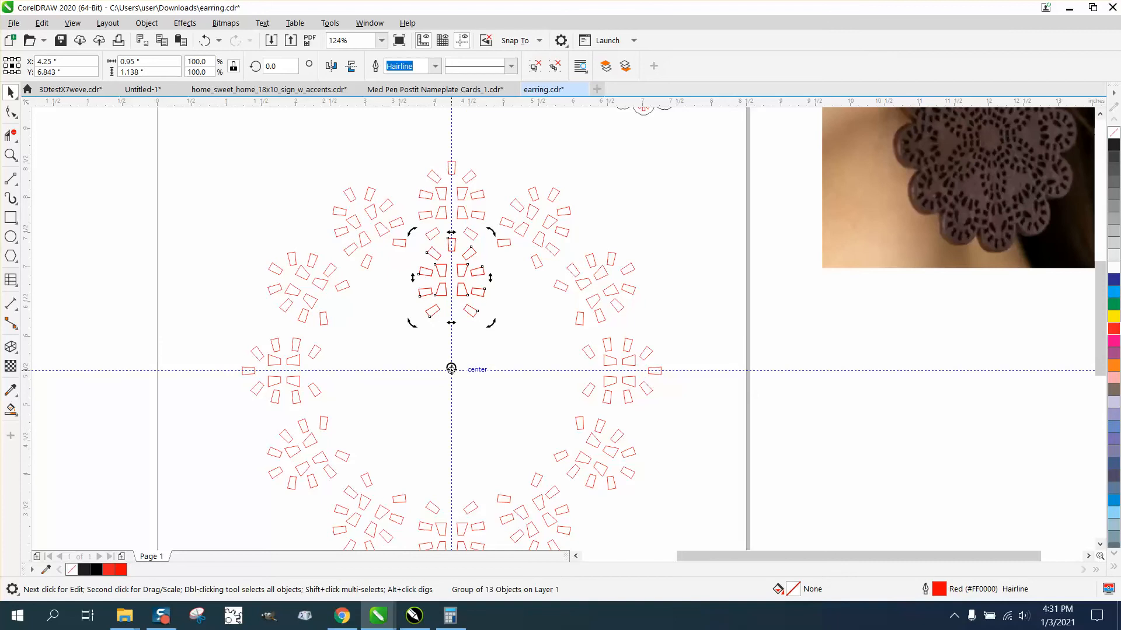
{"action": "left_click", "coordinate": [549, 226]}
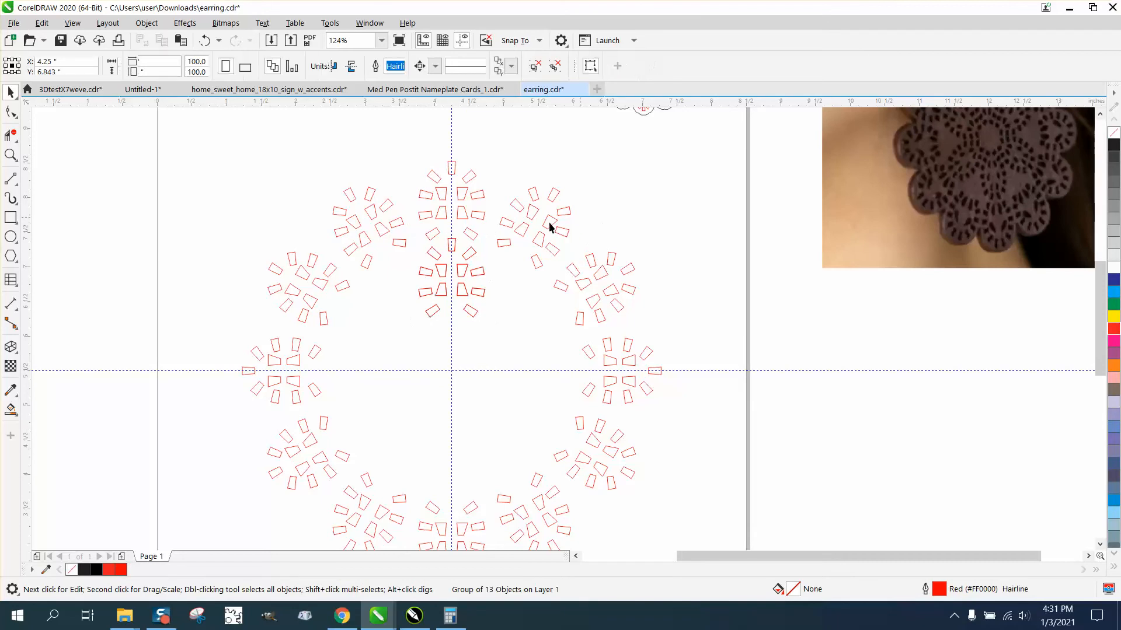
{"action": "left_click", "coordinate": [476, 252]}
{"action": "left_click", "coordinate": [476, 252]}
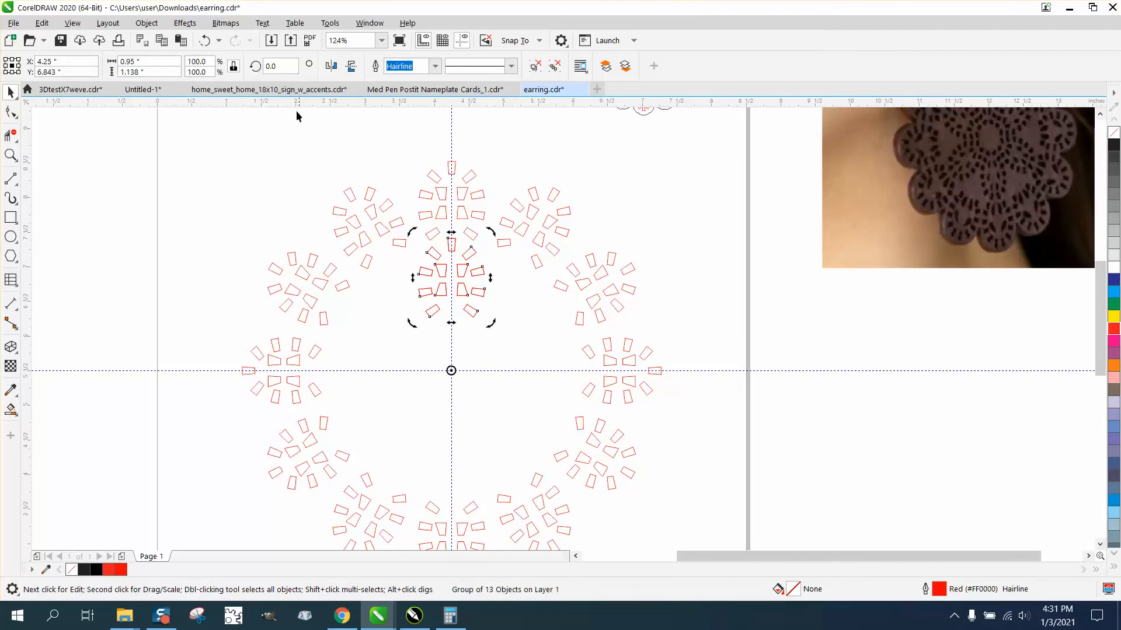
{"action": "left_click", "coordinate": [286, 69]}
{"action": "type", "text": "60"}
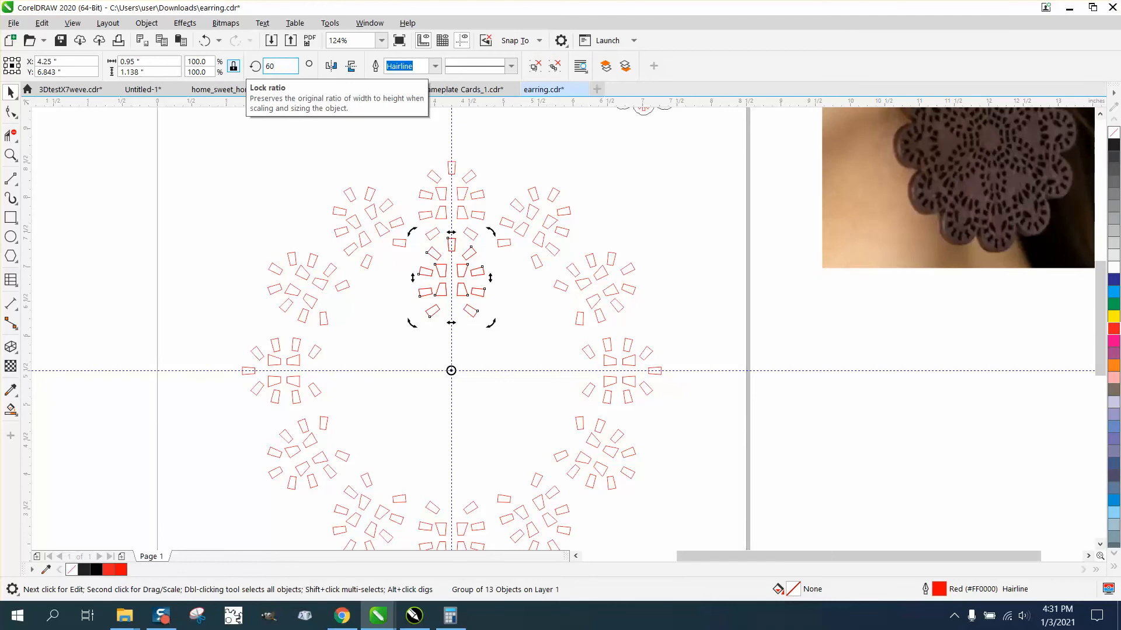
{"action": "key", "text": "Return"}
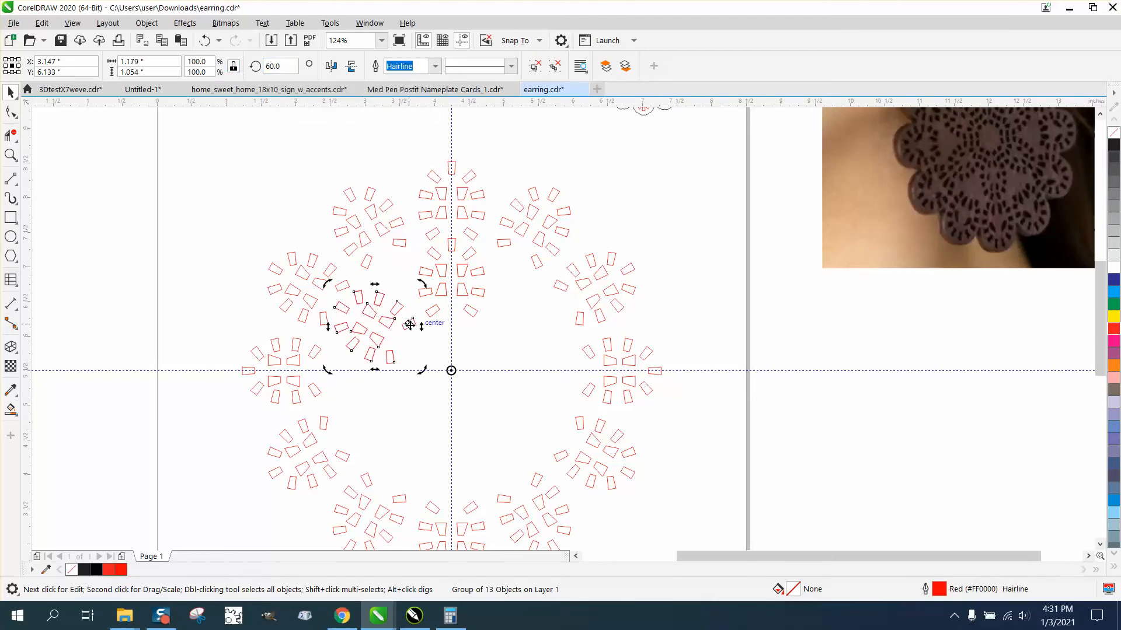
- Make another inner petal copy at 120° and repeat the rotated duplication until six inner petals surround the center
{"action": "left_click", "coordinate": [273, 66]}
{"action": "type", "text": "120"}
{"action": "key", "text": "Return"}
{"action": "key", "text": "ctrl+r"}
{"action": "key", "text": "ctrl+r"}
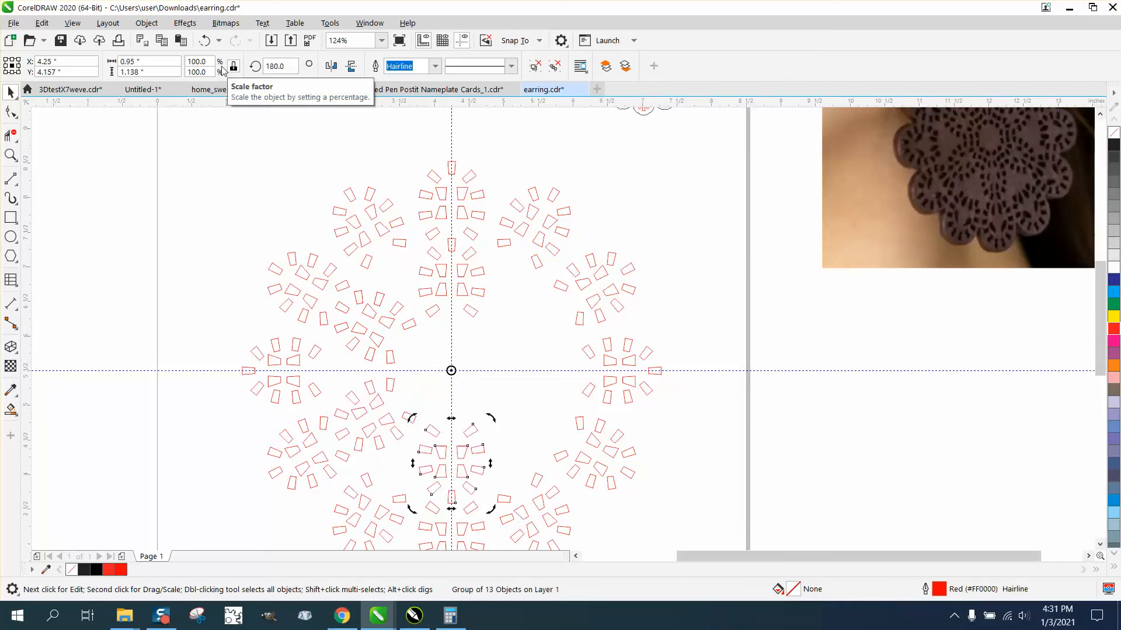
{"action": "key", "text": "ctrl+r"}
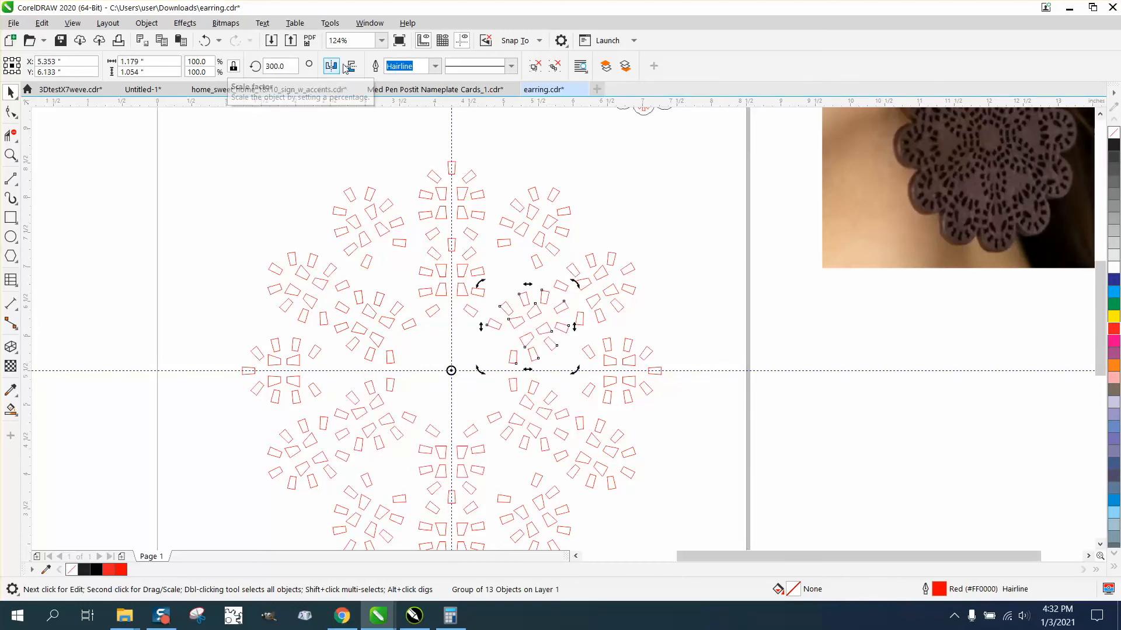
{"action": "left_click", "coordinate": [640, 147]}
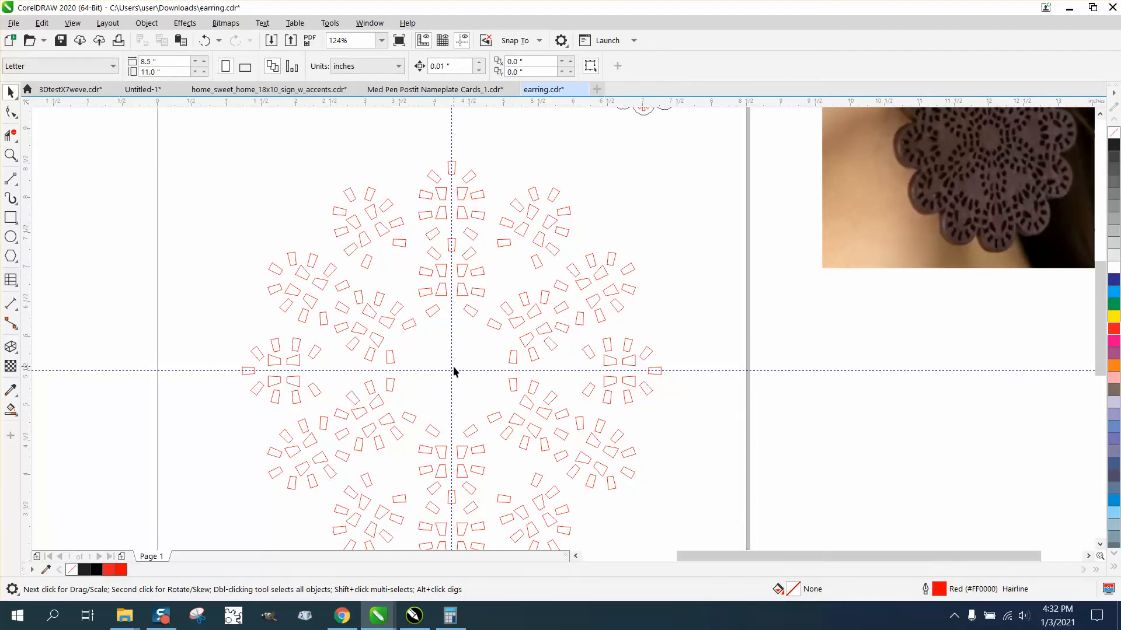
- Move the earring reference photo farther to the right, away from the page
{"action": "scroll", "coordinate": [412, 316], "scroll_direction": "down", "scroll_amount": 2}
{"action": "left_click_drag", "start_coordinate": [653, 243], "coordinate": [773, 210]}
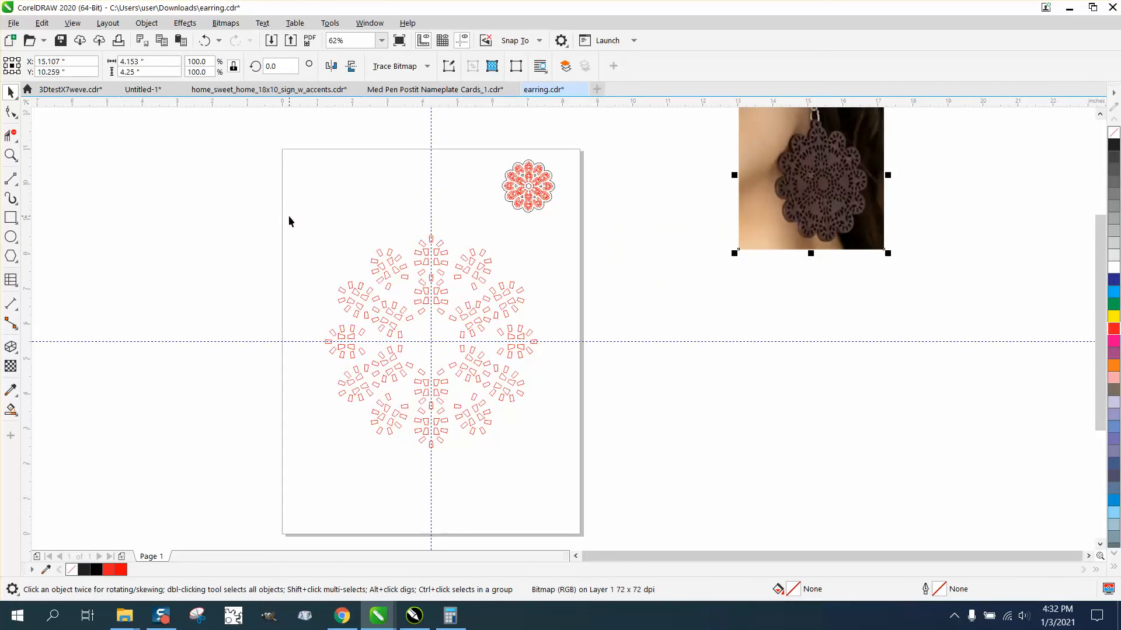
{"action": "left_click_drag", "start_coordinate": [289, 220], "coordinate": [604, 454]}
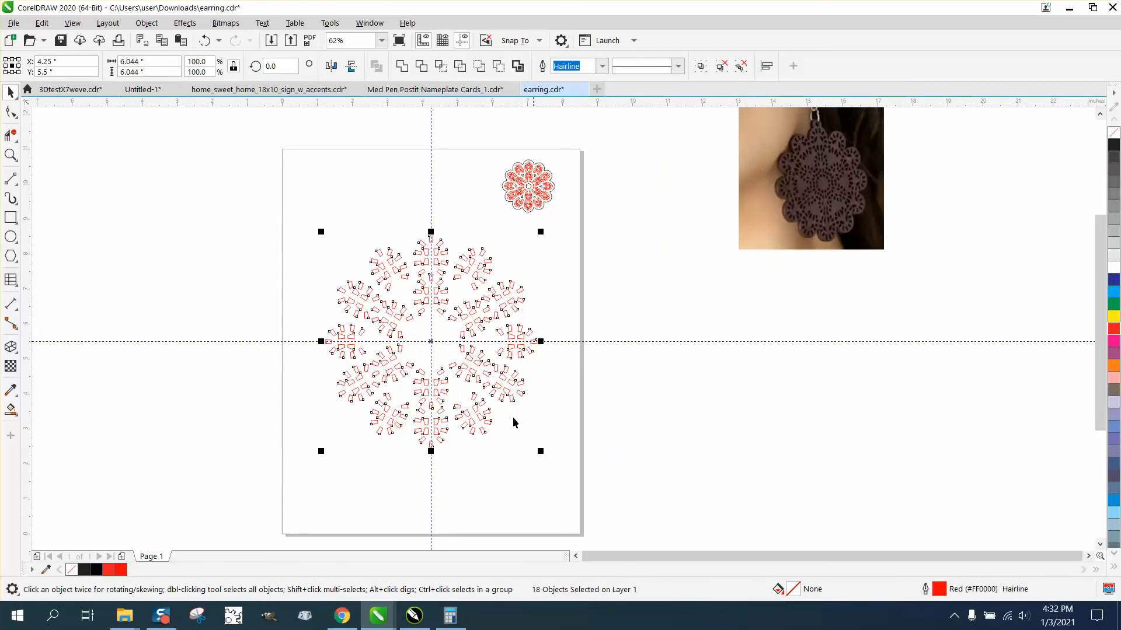
{"action": "left_click", "coordinate": [204, 210]}
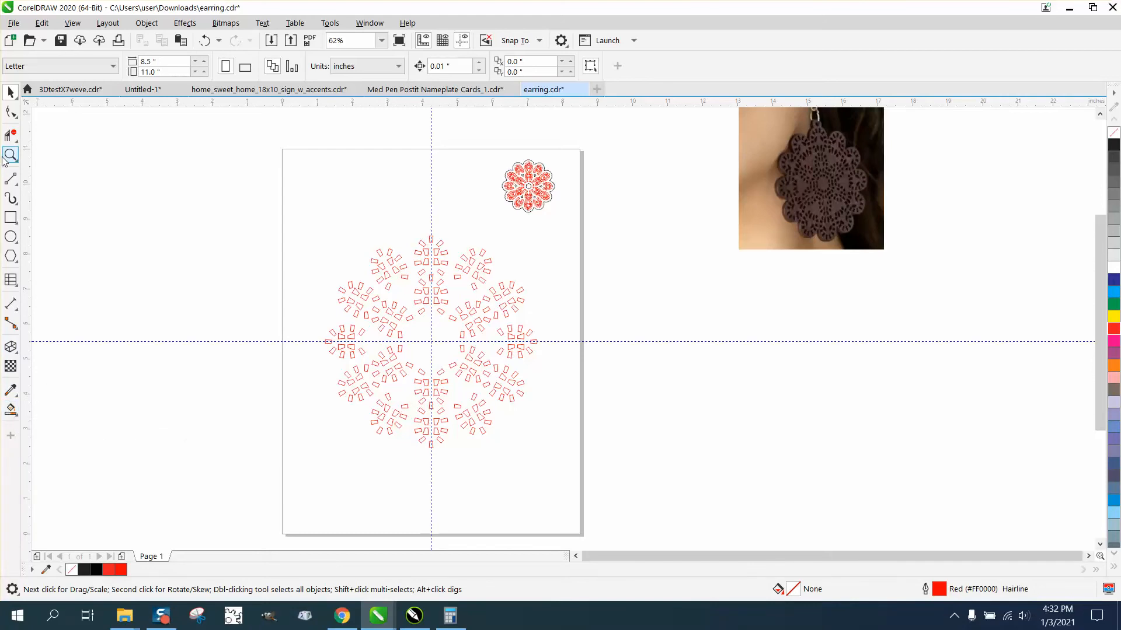
- Set the nudge distance to 7 in, Smart Fill the 12 innermost petal cutouts in black and nudge the fills right, off the page
{"action": "left_click", "coordinate": [461, 66]}
{"action": "type", "text": "7"}
{"action": "left_click_drag", "start_coordinate": [302, 213], "coordinate": [590, 434]}
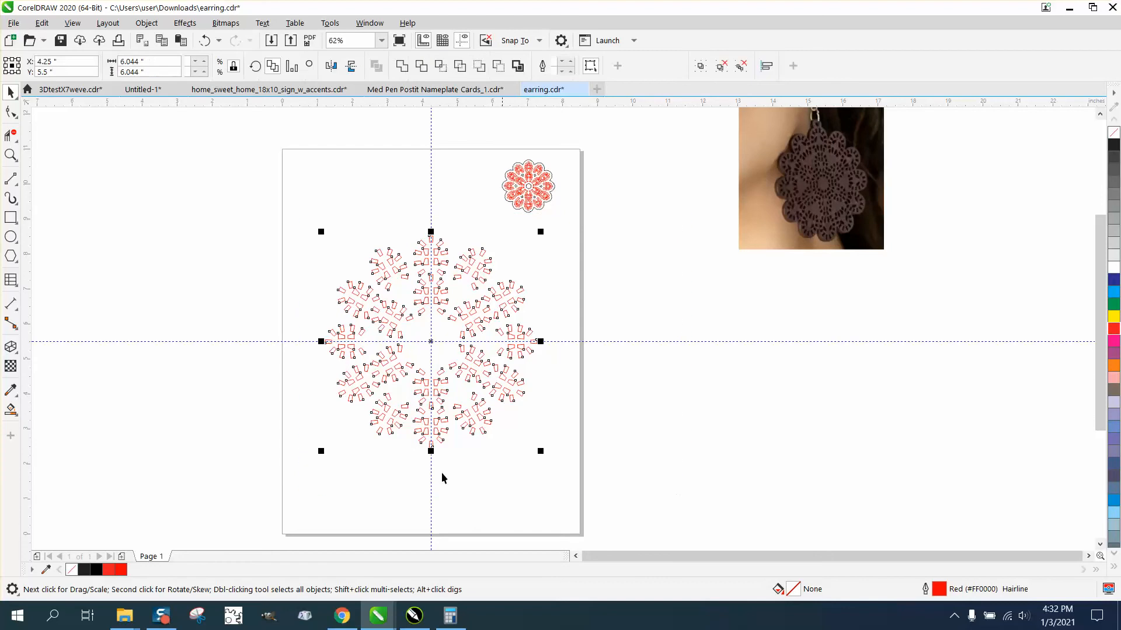
{"action": "left_click", "coordinate": [13, 410]}
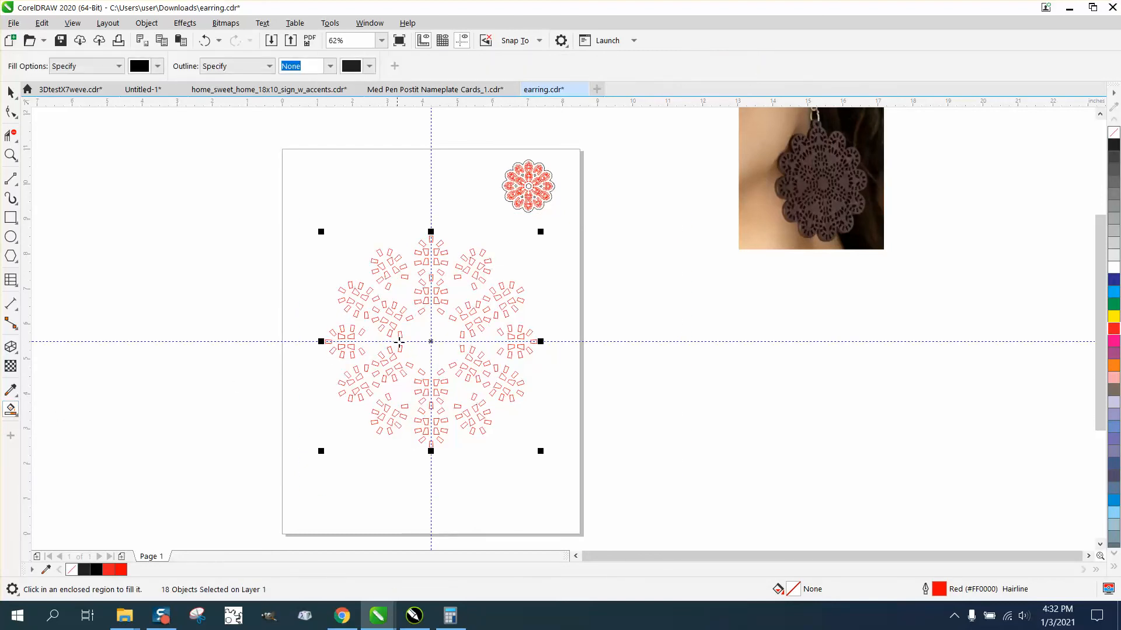
{"action": "left_click", "coordinate": [11, 154]}
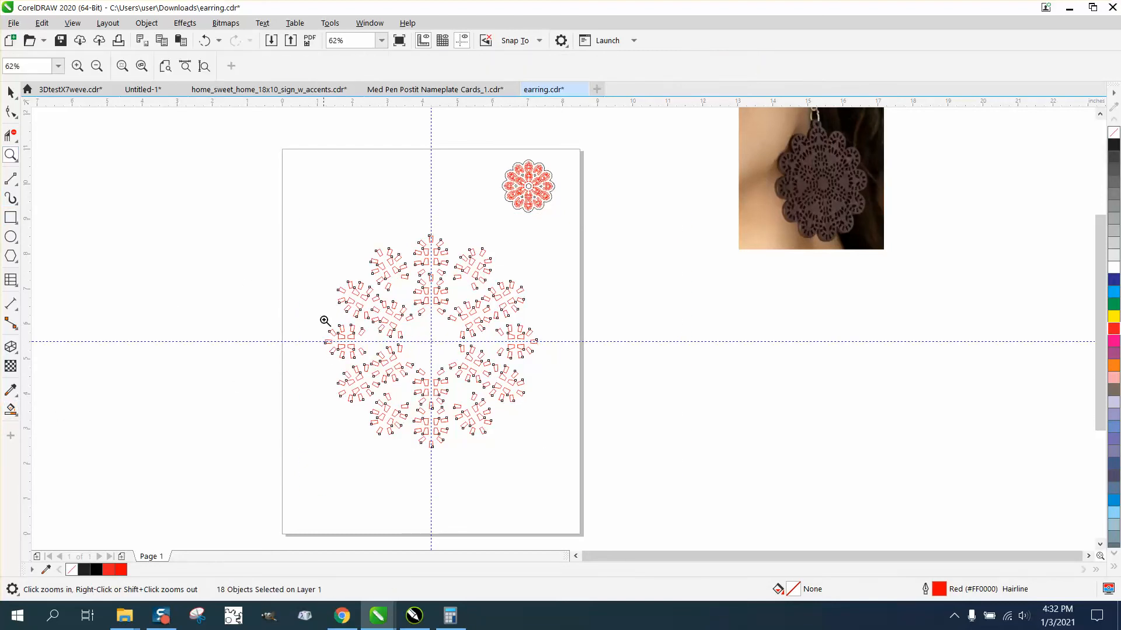
{"action": "left_click", "coordinate": [452, 369]}
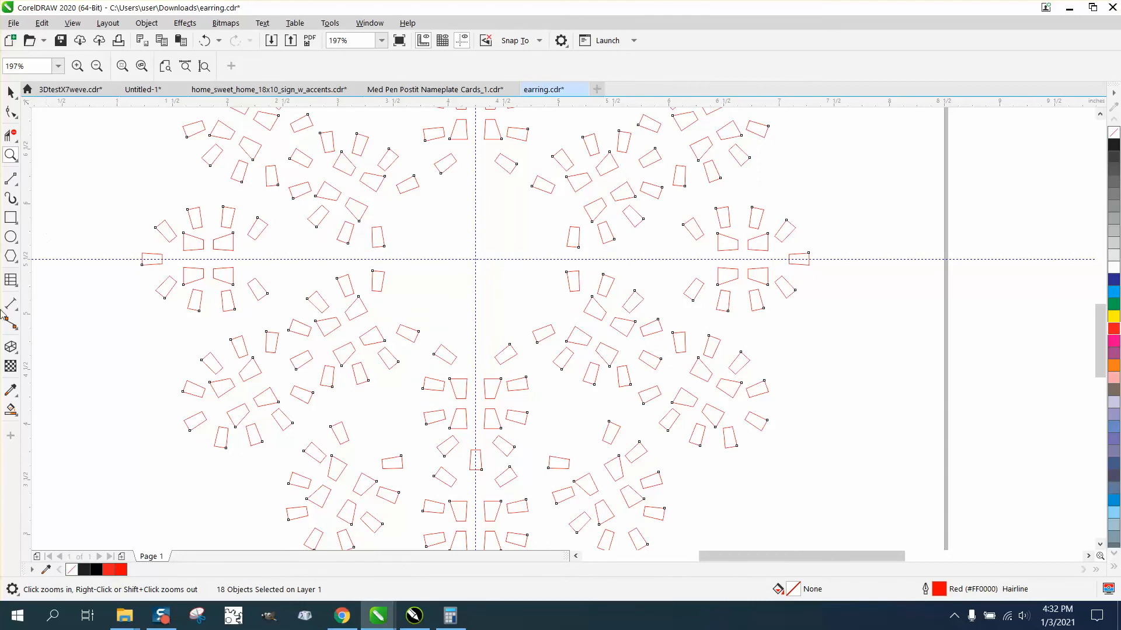
{"action": "left_click", "coordinate": [11, 410]}
{"action": "left_click", "coordinate": [412, 185]}
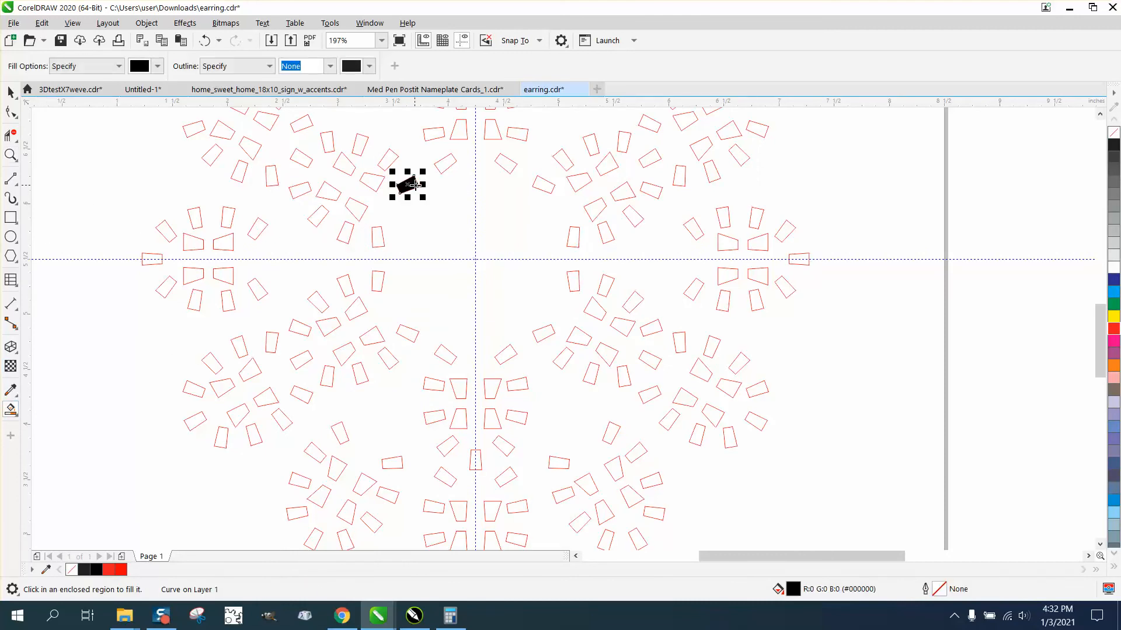
{"action": "key", "text": "ctrl+z"}
{"action": "left_click", "coordinate": [448, 353]}
{"action": "scroll", "coordinate": [274, 239], "scroll_direction": "down", "scroll_amount": 2}
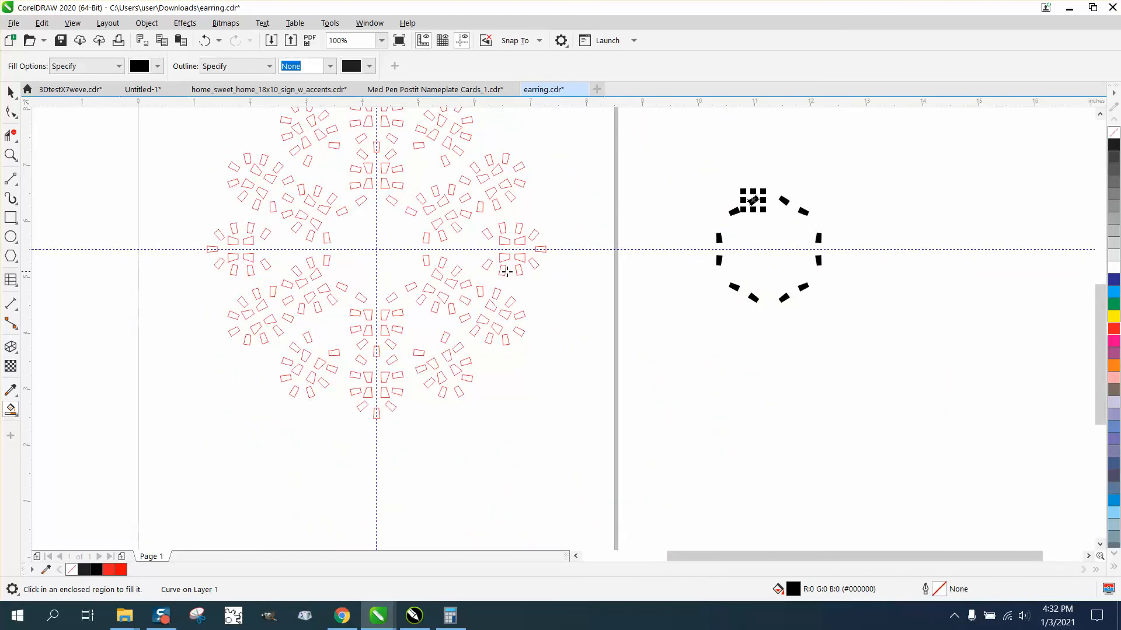
- Remove the black fill from the ring of copied cutouts beside the page and give them a red outline
{"action": "left_click", "coordinate": [12, 92]}
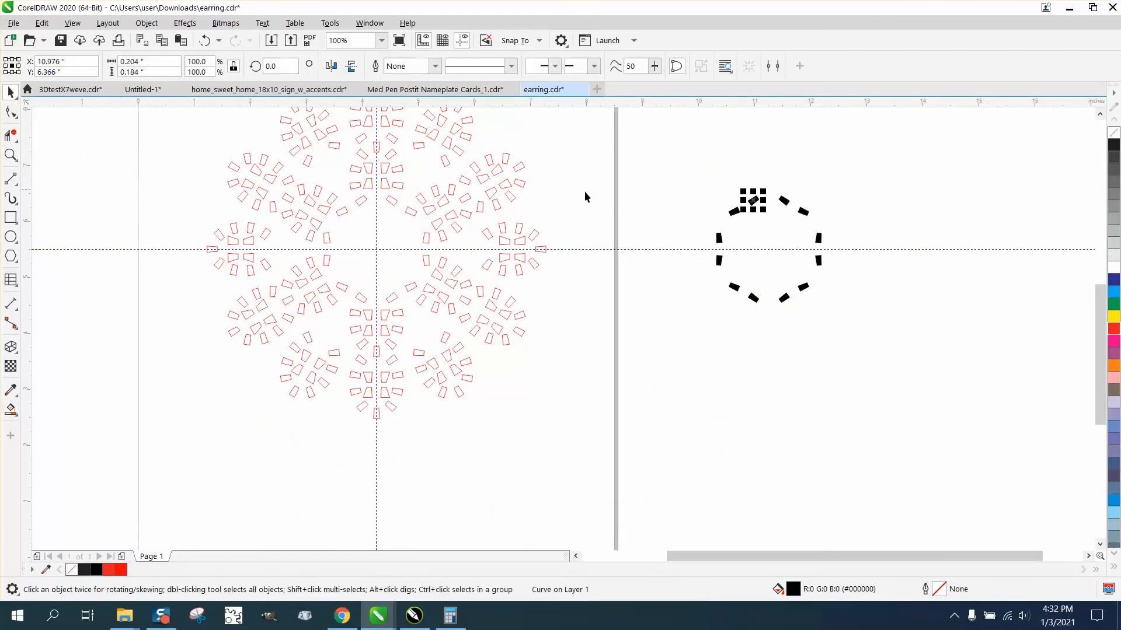
{"action": "left_click_drag", "start_coordinate": [670, 172], "coordinate": [870, 321]}
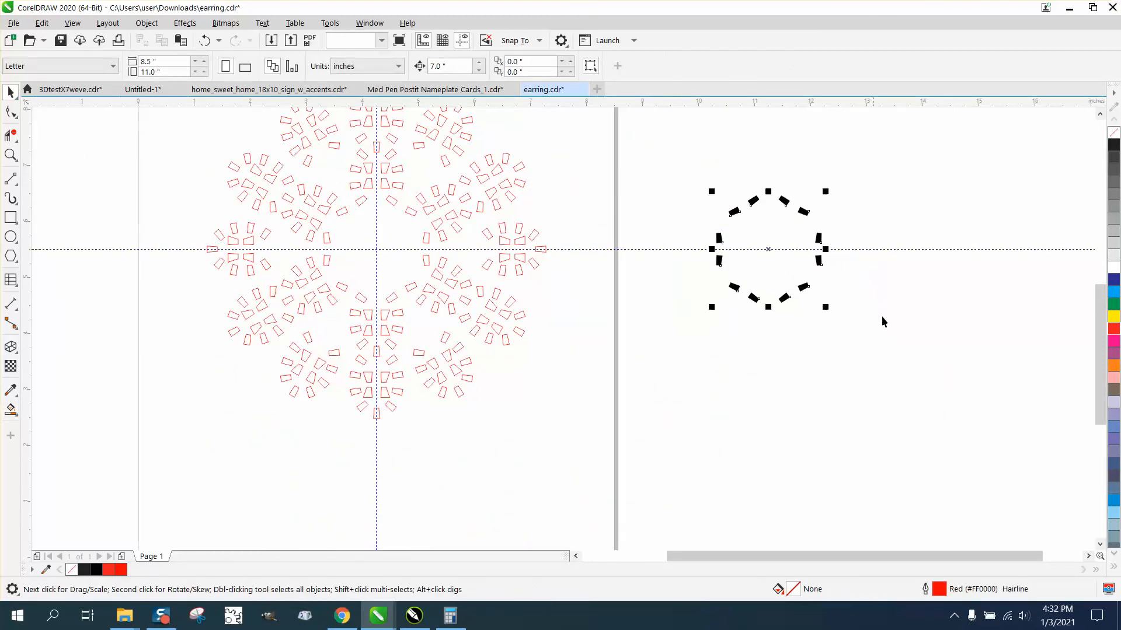
{"action": "left_click", "coordinate": [1113, 133]}
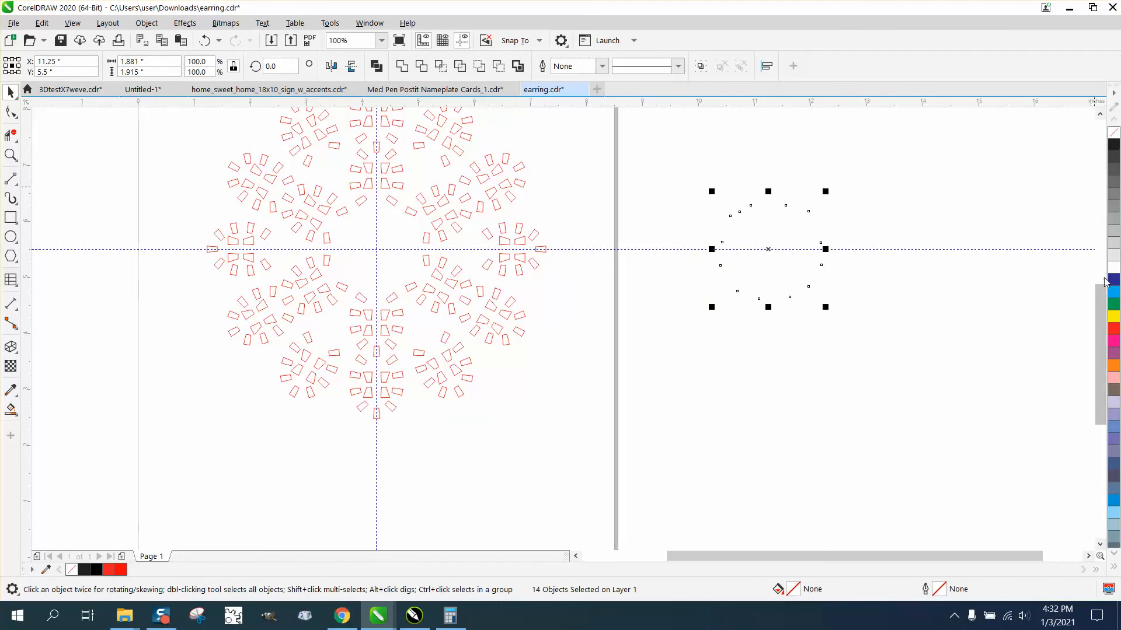
{"action": "right_click", "coordinate": [1110, 331]}
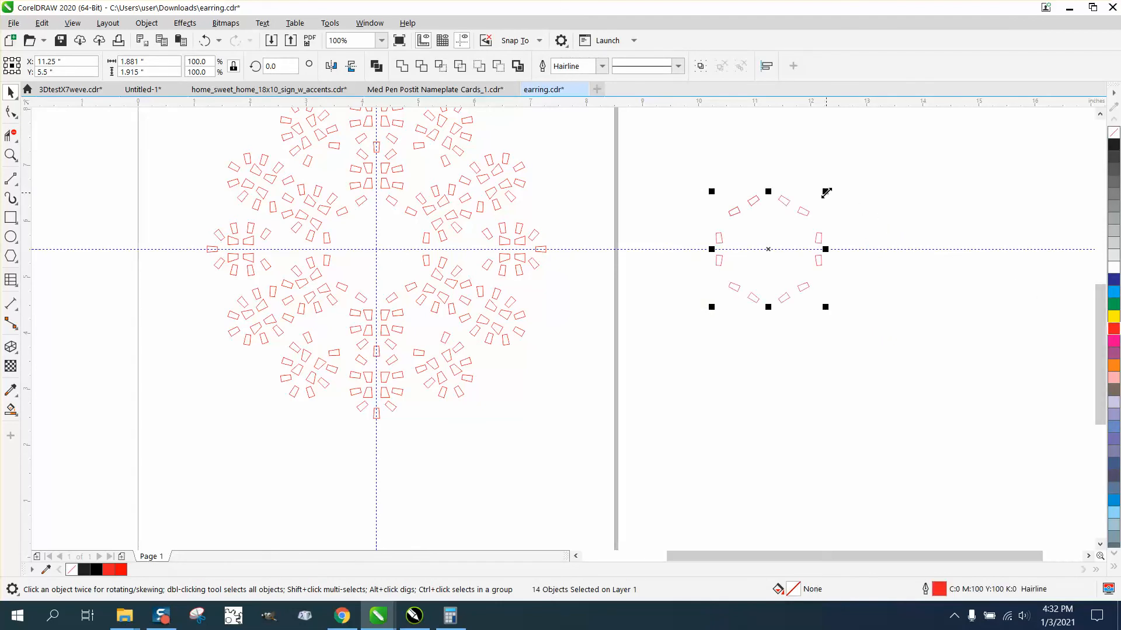
- Scale the copied cutout ring down to about 1.28 × 1.30 in and center it on the page
{"action": "left_click_drag", "start_coordinate": [827, 192], "coordinate": [809, 205]}
{"action": "key", "text": "p"}
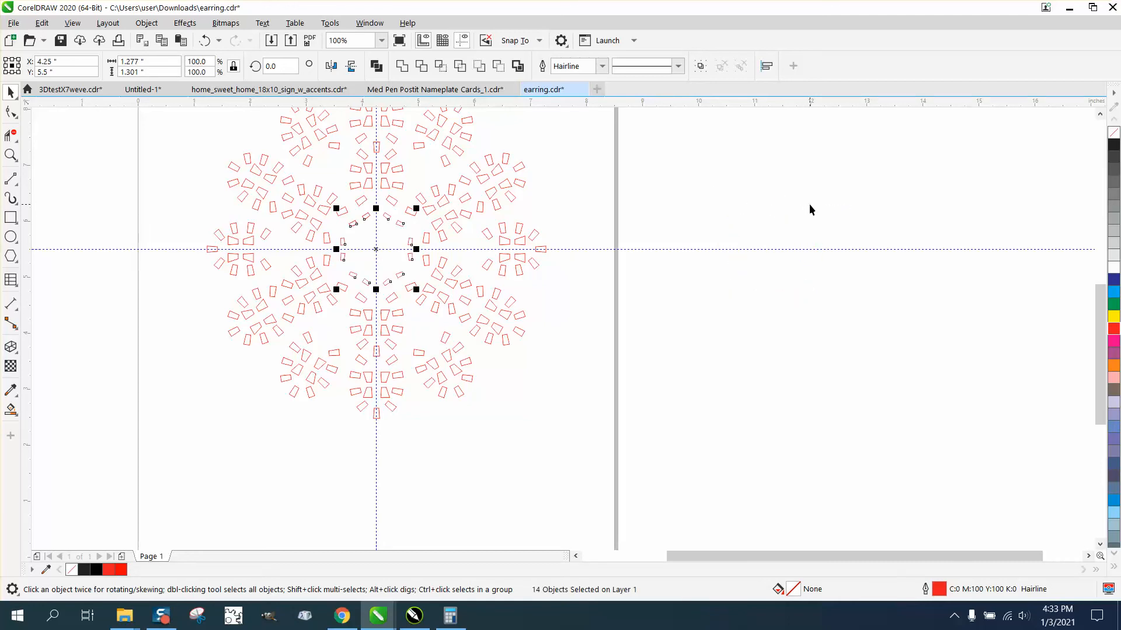
{"action": "left_click", "coordinate": [787, 246]}
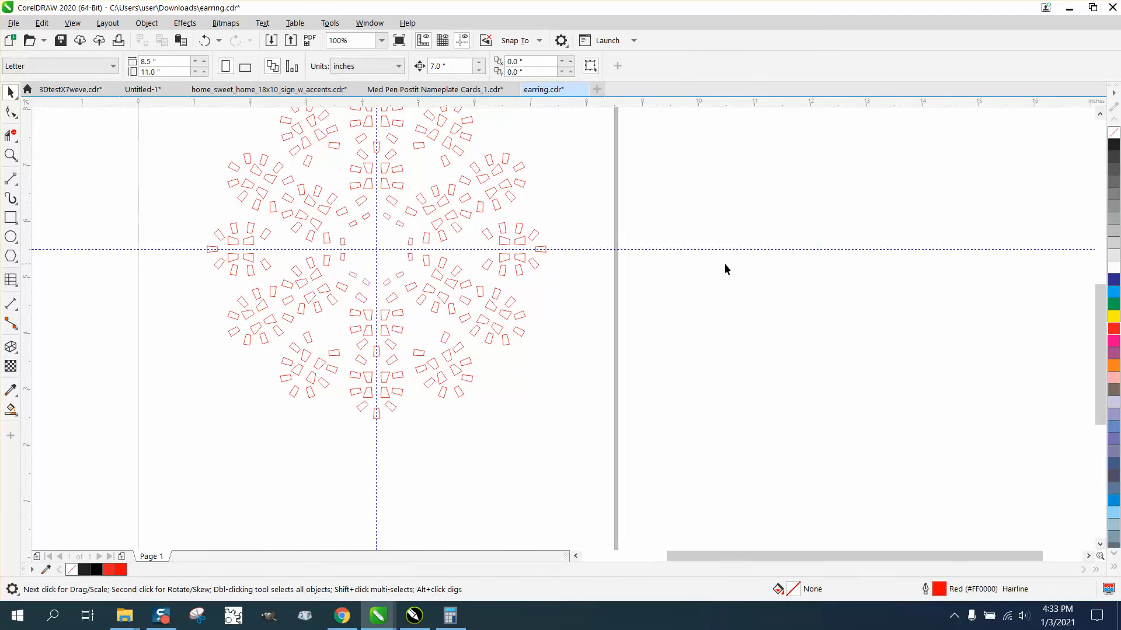
- Compare the cutout rings around the center of the earring photo with the center of the drawn pattern
{"action": "scroll", "coordinate": [721, 271], "scroll_direction": "down", "scroll_amount": 2}
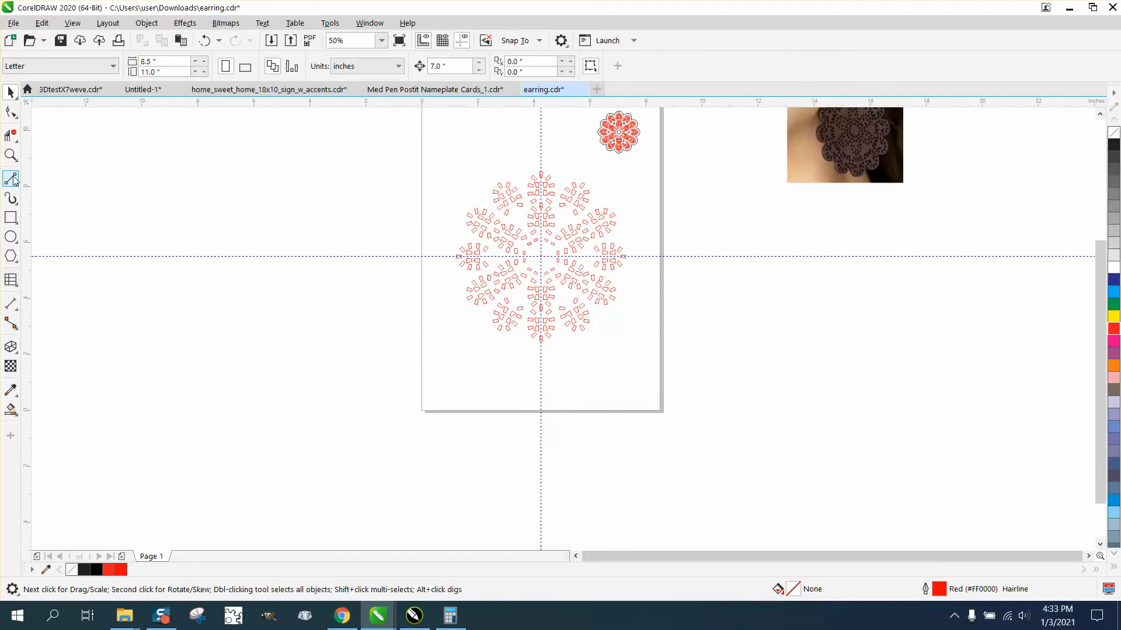
{"action": "left_click", "coordinate": [11, 156]}
{"action": "left_click_drag", "start_coordinate": [814, 120], "coordinate": [887, 167]}
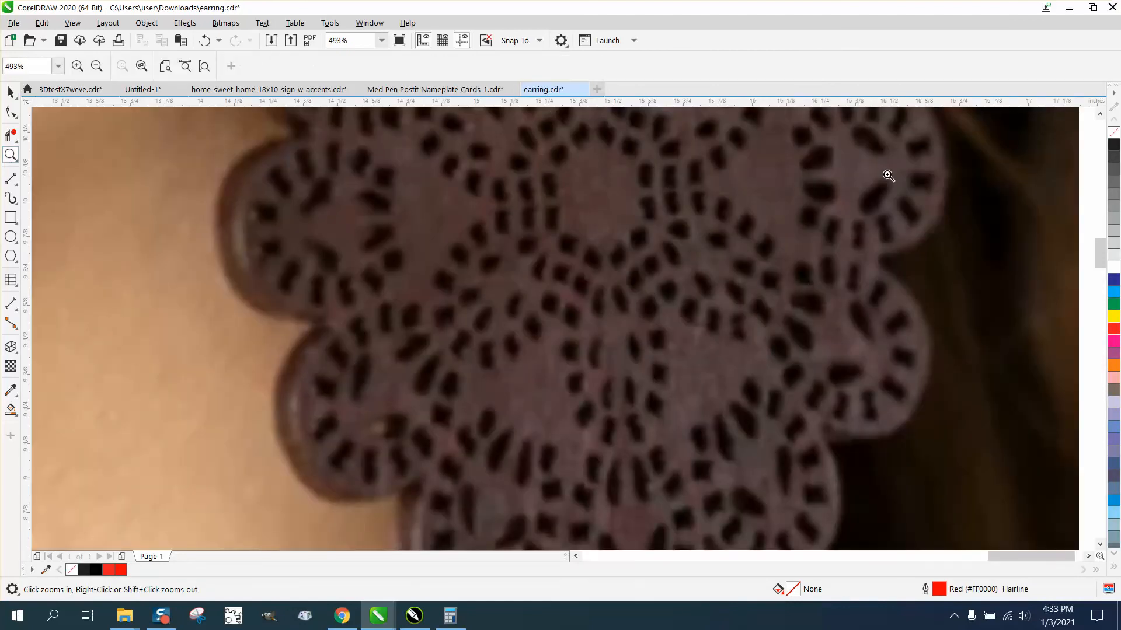
{"action": "scroll", "coordinate": [880, 177], "scroll_direction": "down", "scroll_amount": 1}
{"action": "scroll", "coordinate": [752, 193], "scroll_direction": "down", "scroll_amount": 1}
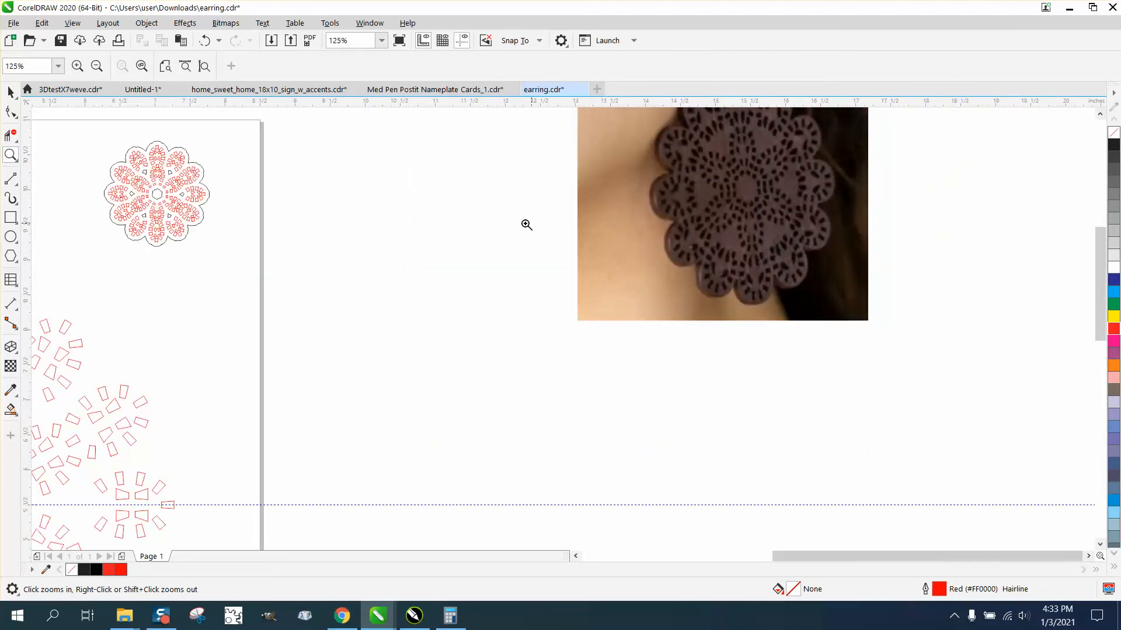
{"action": "scroll", "coordinate": [266, 255], "scroll_direction": "down", "scroll_amount": 2}
{"action": "left_click_drag", "start_coordinate": [108, 328], "coordinate": [244, 426]}
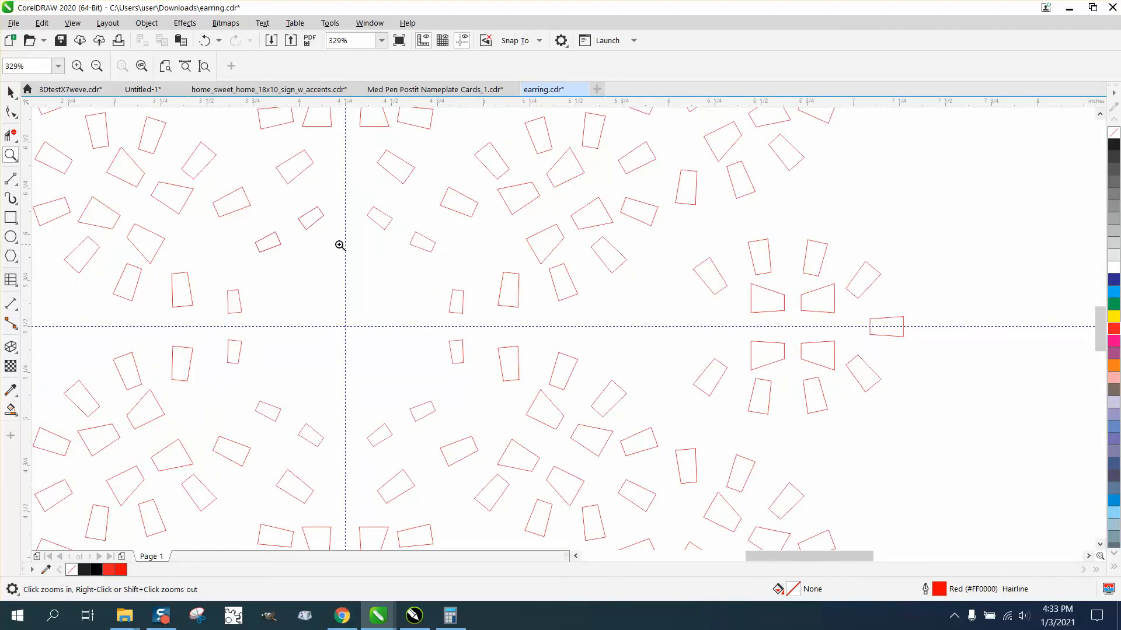
{"action": "scroll", "coordinate": [337, 243], "scroll_direction": "down", "scroll_amount": 2}
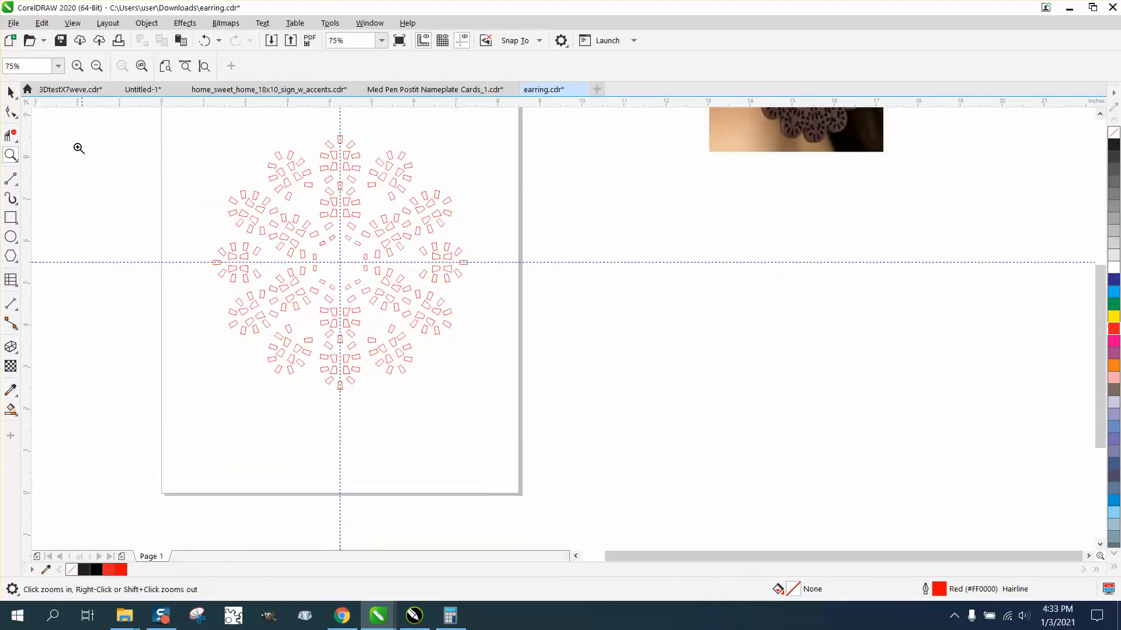
- Combine all the petals and center cutouts into one curve and duplicate it 7 in to the right
{"action": "left_click", "coordinate": [11, 91]}
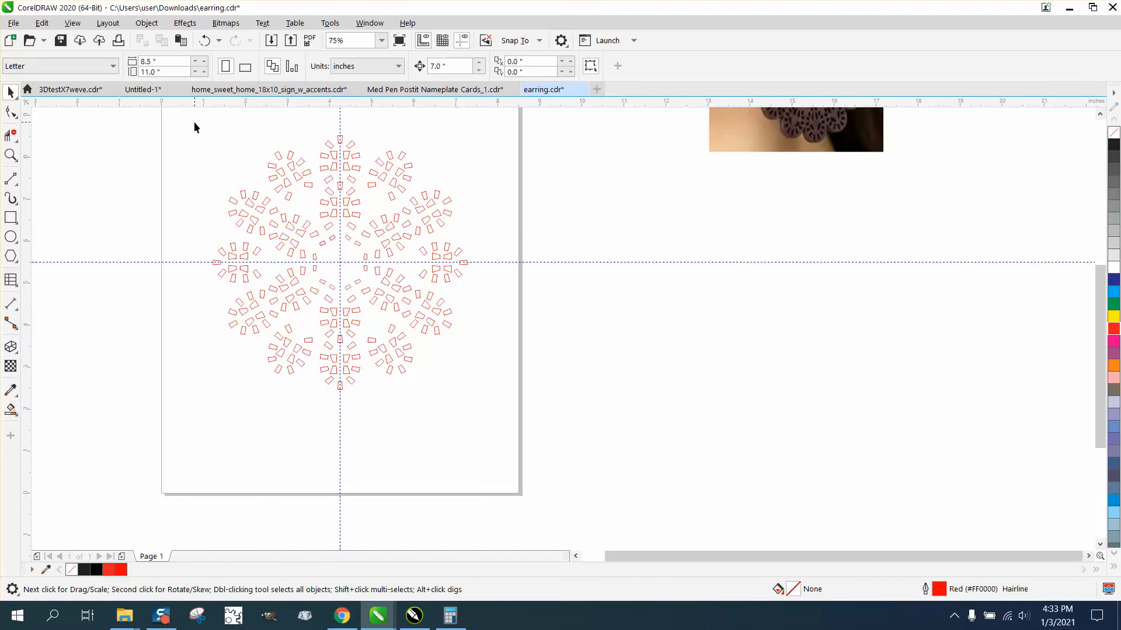
{"action": "left_click_drag", "start_coordinate": [193, 127], "coordinate": [547, 358]}
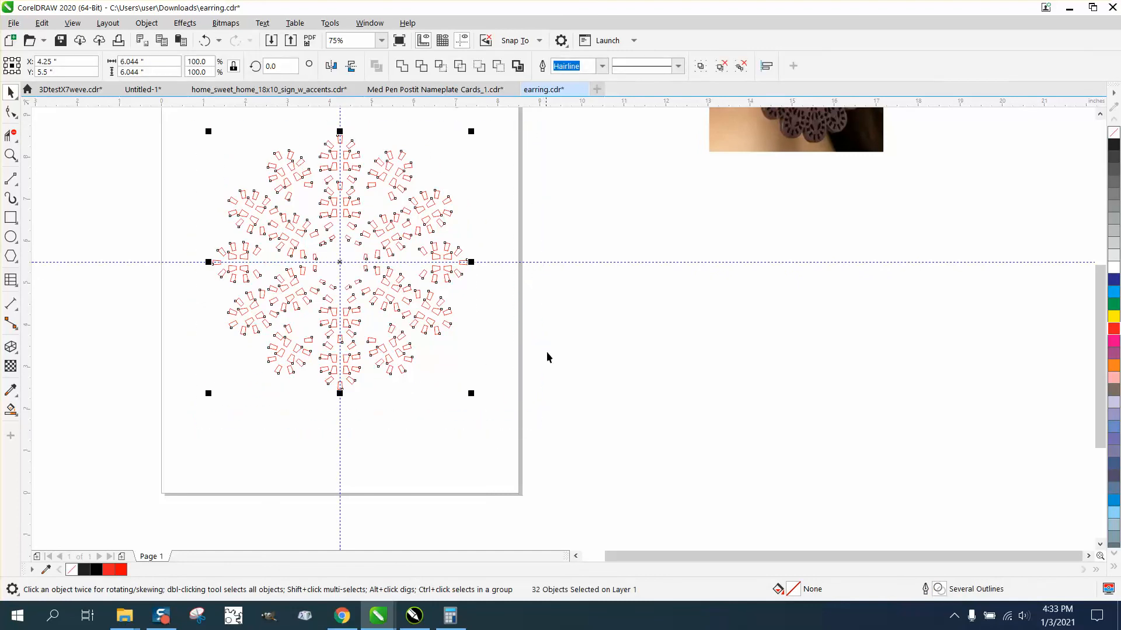
{"action": "key", "text": "ctrl+l"}
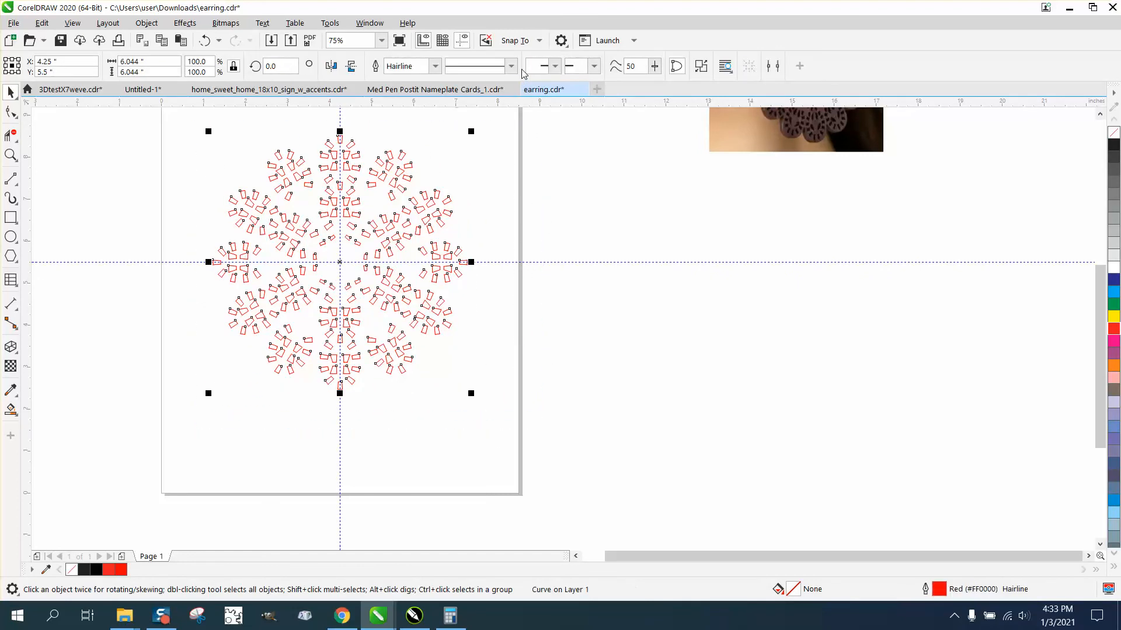
{"action": "key", "text": "ctrl+d"}
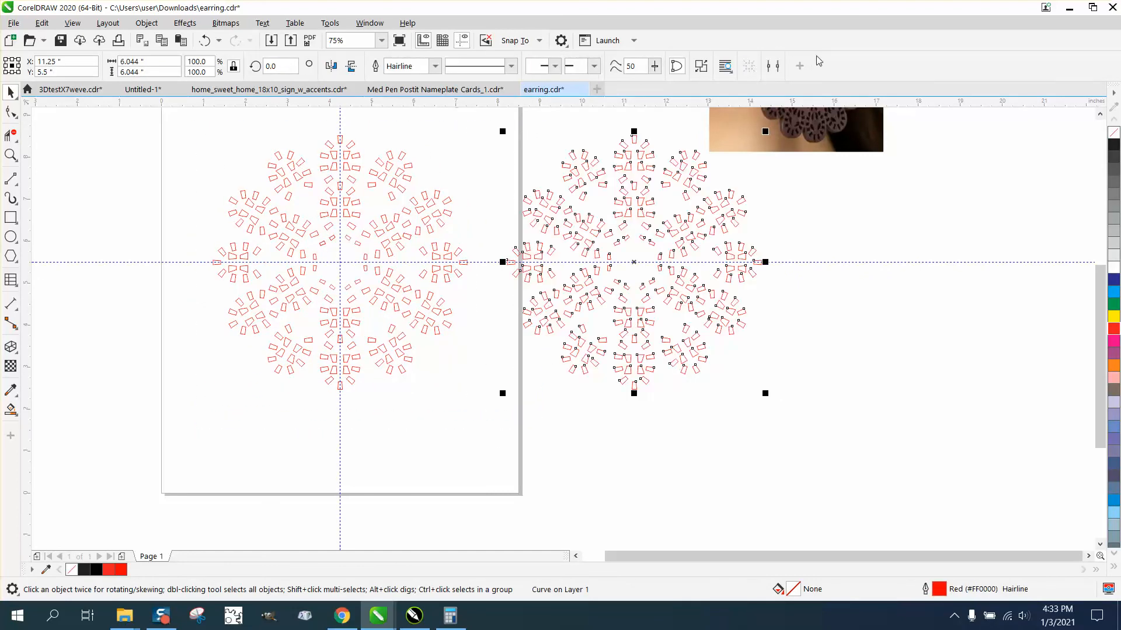
- Move the earring photo farther away from the duplicate pattern and open the Contour settings for the duplicate
{"action": "left_click_drag", "start_coordinate": [843, 133], "coordinate": [1033, 139]}
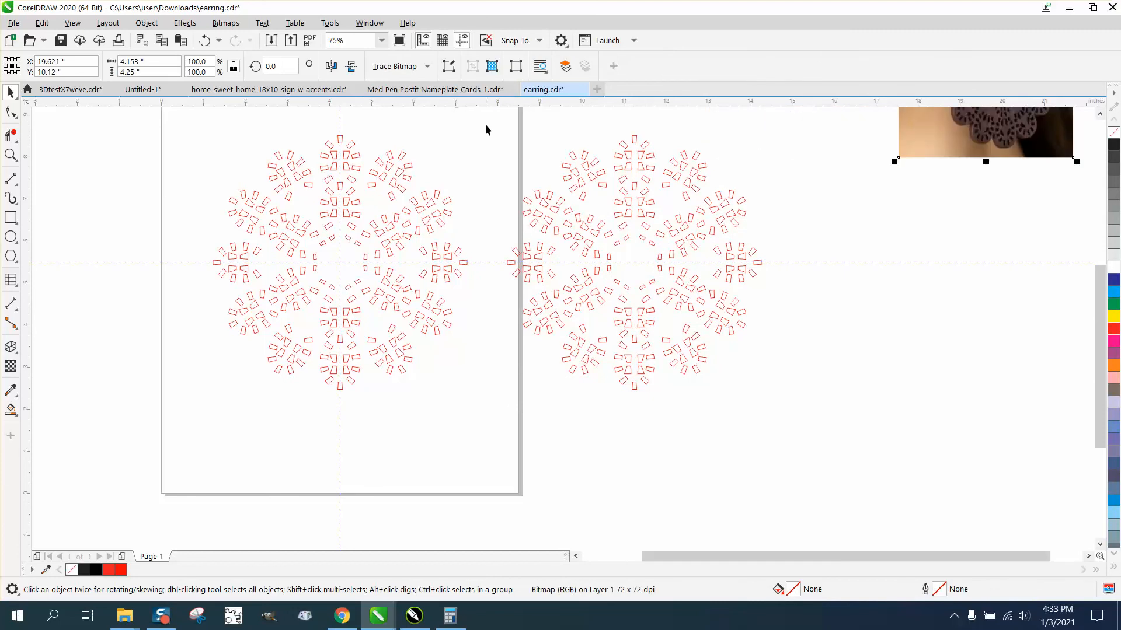
{"action": "left_click_drag", "start_coordinate": [486, 129], "coordinate": [845, 405]}
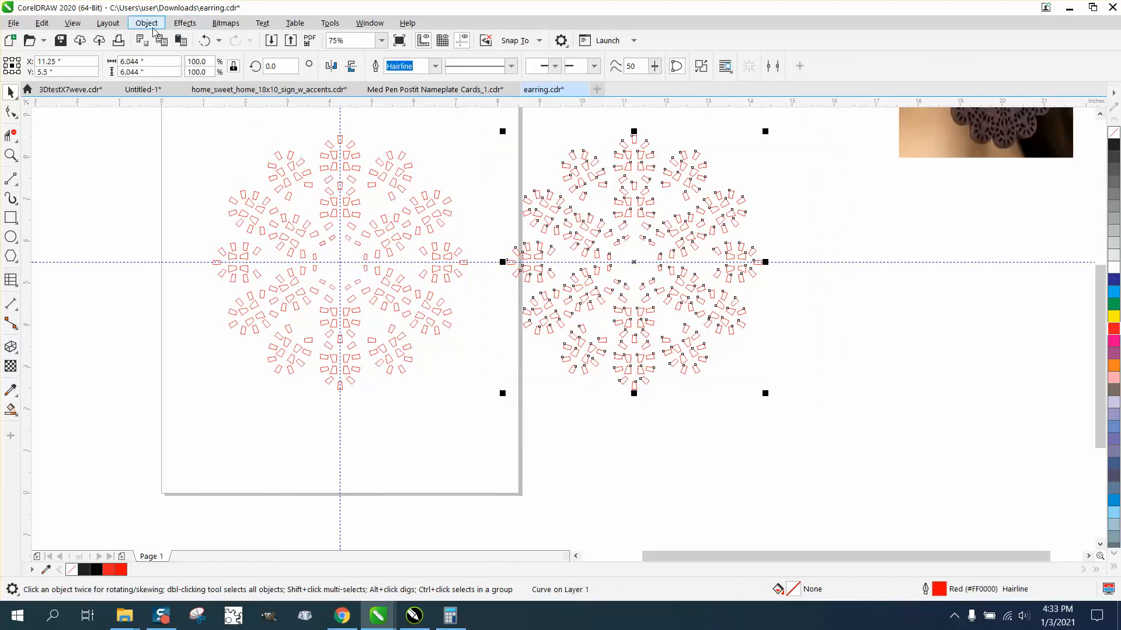
{"action": "left_click", "coordinate": [491, 134]}
{"action": "left_click", "coordinate": [569, 178]}
{"action": "left_click", "coordinate": [184, 23]}
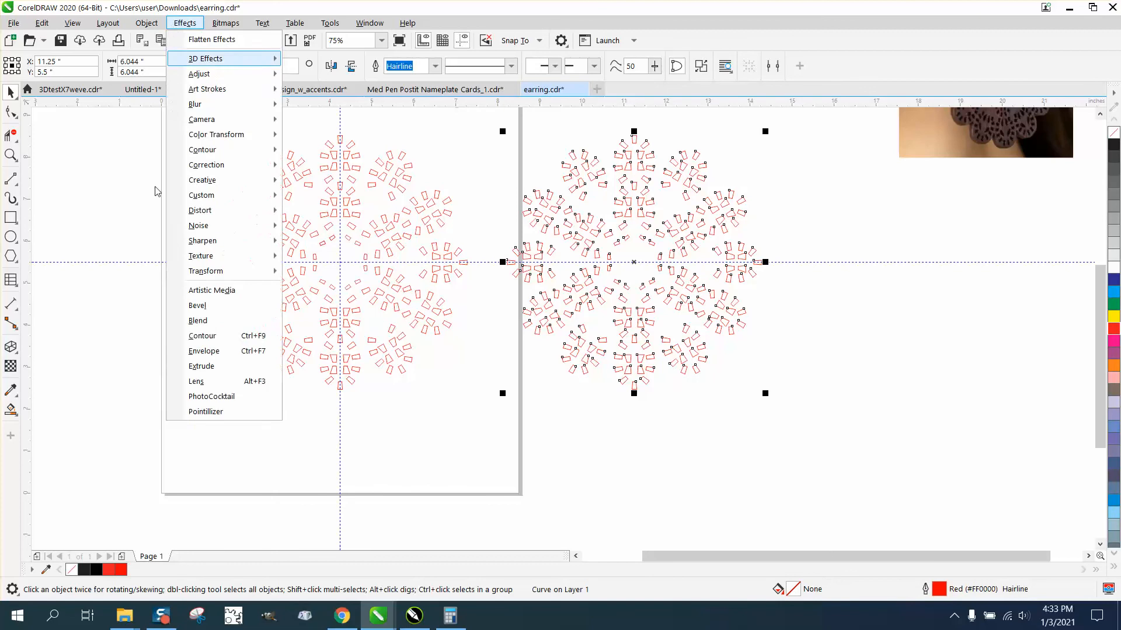
{"action": "left_click", "coordinate": [198, 334]}
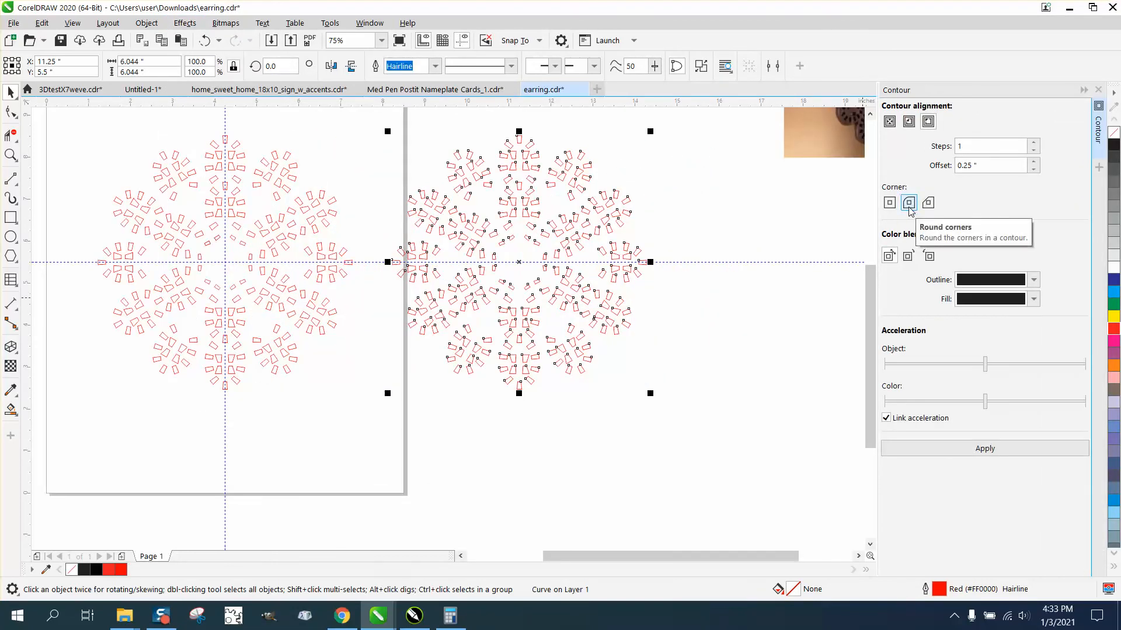
- Try a one-step outside contour with a 1 in offset around the duplicate pattern
{"action": "left_click_drag", "start_coordinate": [985, 166], "coordinate": [932, 170]}
{"action": "type", "text": "1"}
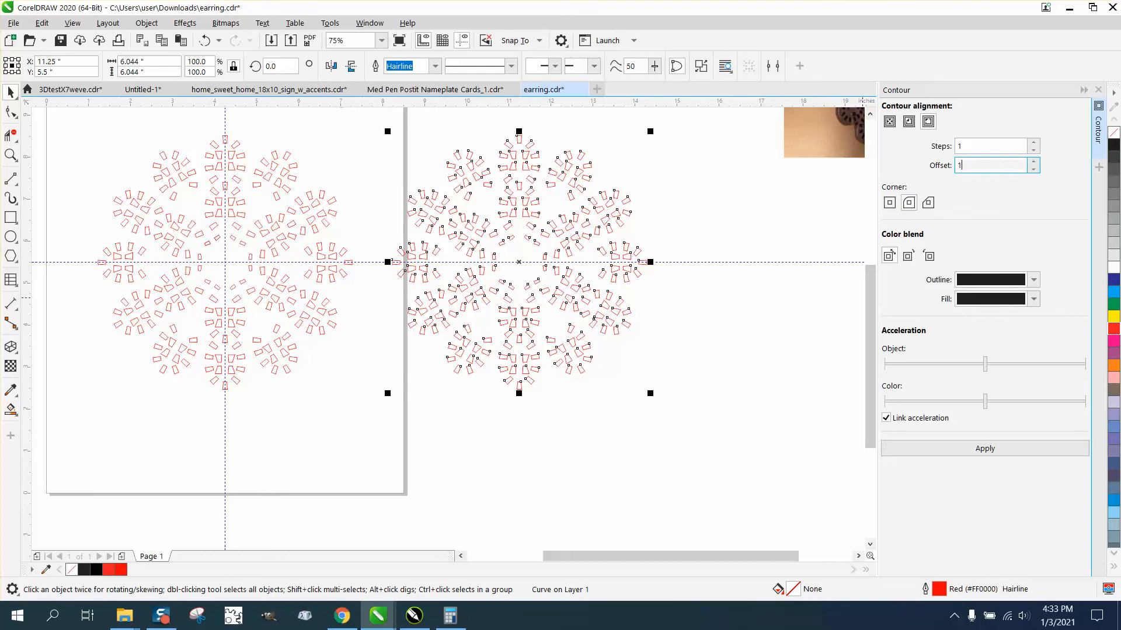
{"action": "left_click", "coordinate": [1015, 448]}
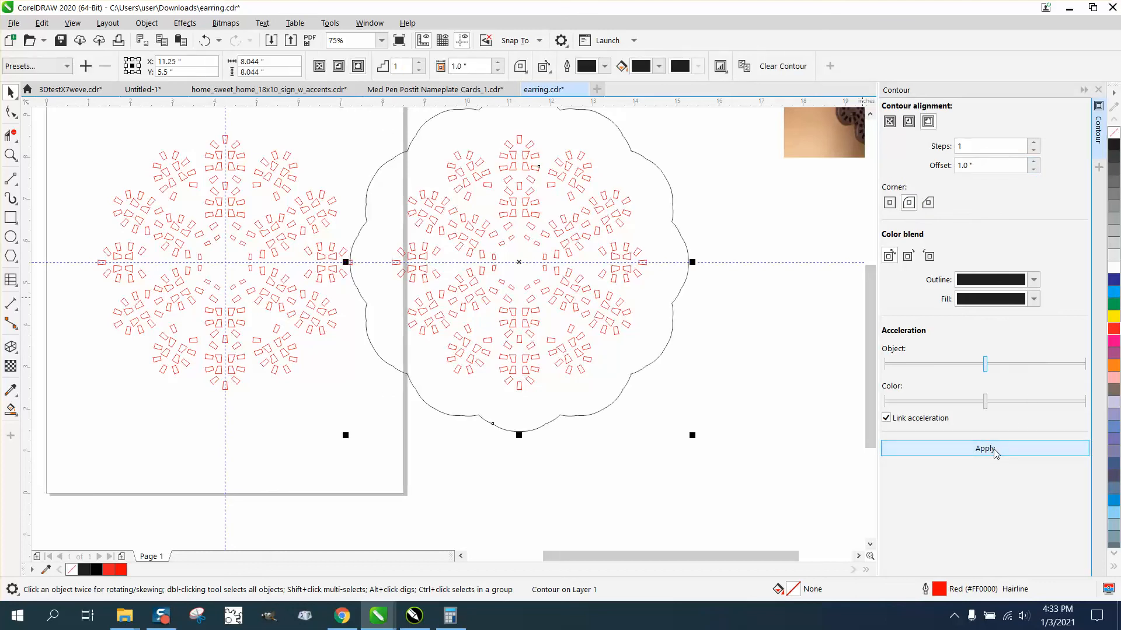
{"action": "left_click", "coordinate": [204, 40]}
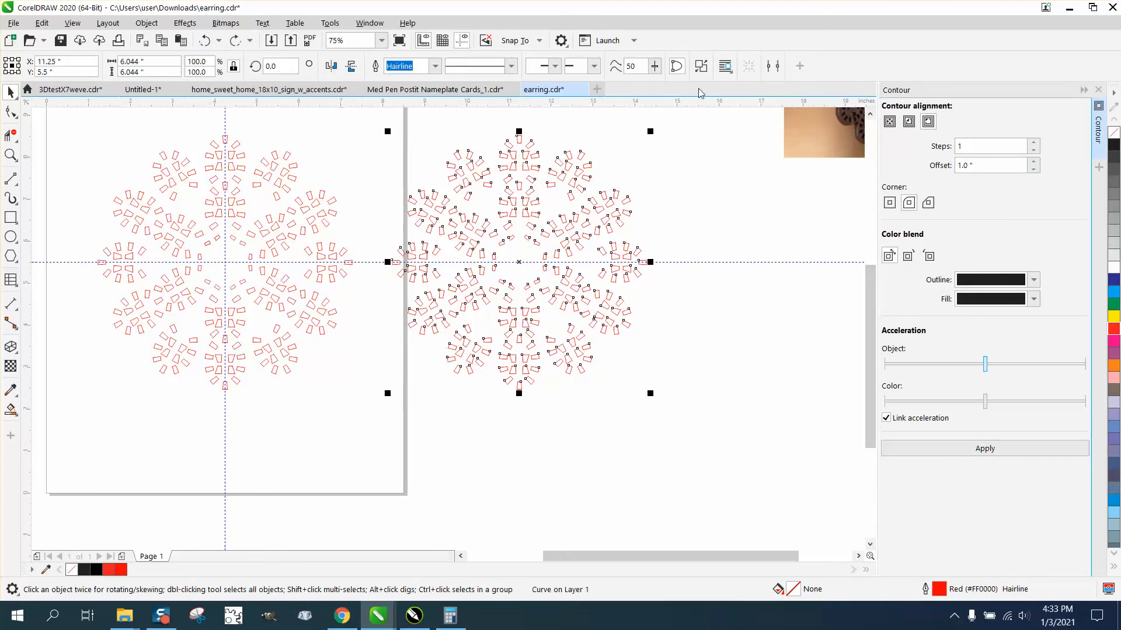
- Add a one-step outside contour with a 0.25 in offset around the duplicate pattern
{"action": "left_click_drag", "start_coordinate": [982, 165], "coordinate": [934, 166]}
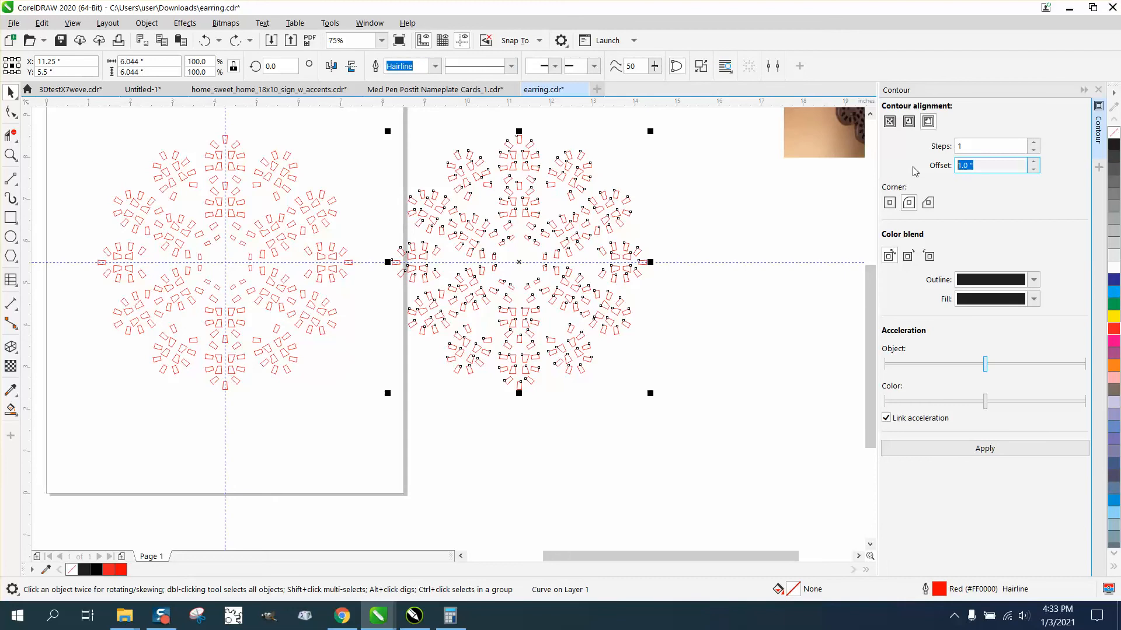
{"action": "type", "text": ".25"}
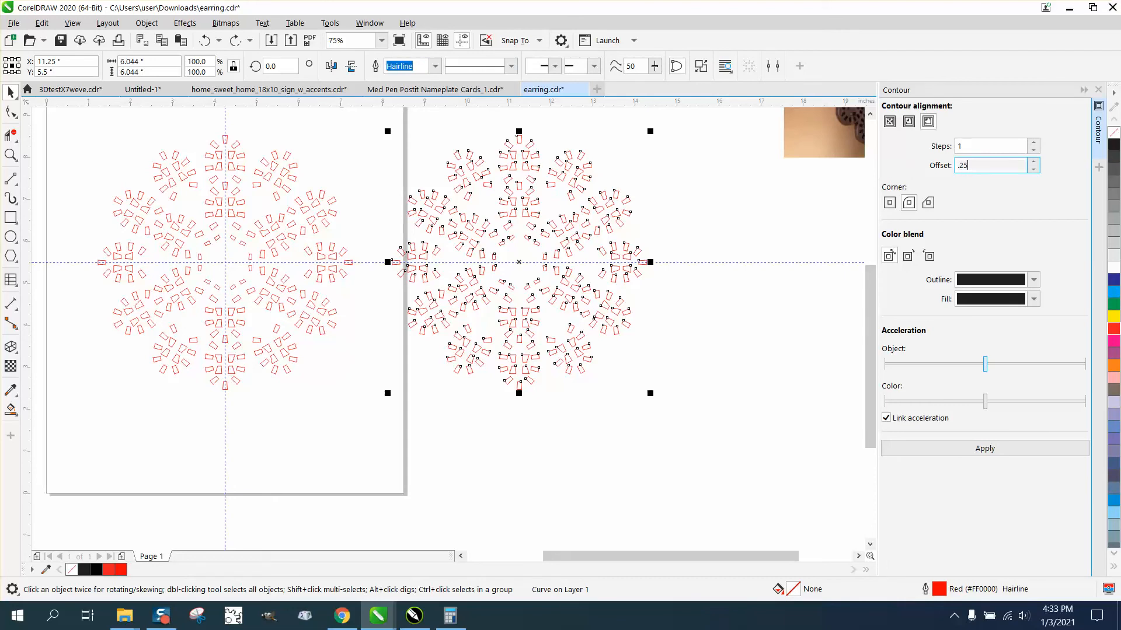
{"action": "left_click", "coordinate": [986, 448]}
{"action": "left_click", "coordinate": [746, 306]}
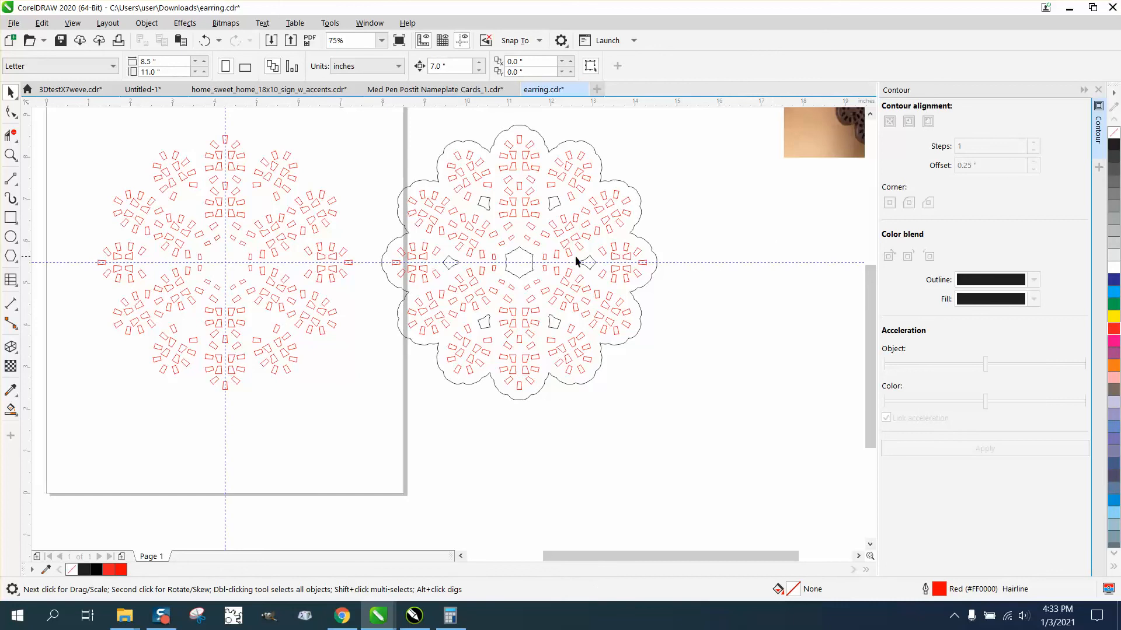
- Break the contour apart from the duplicate pattern and move the contour curve 7 in down
{"action": "left_click", "coordinate": [532, 258]}
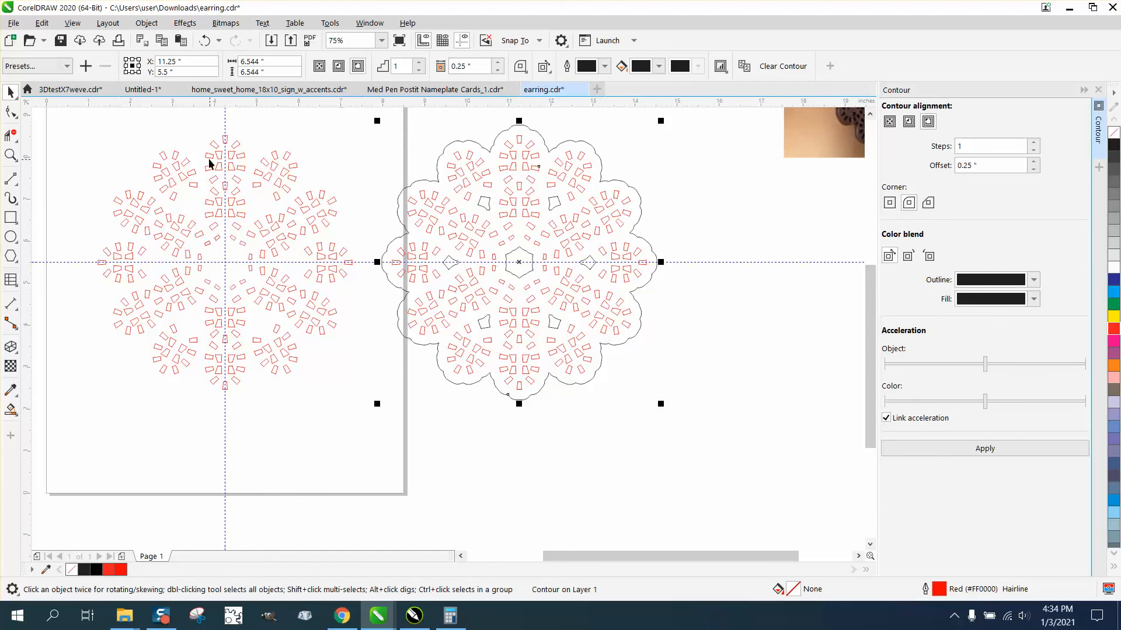
{"action": "left_click", "coordinate": [146, 23]}
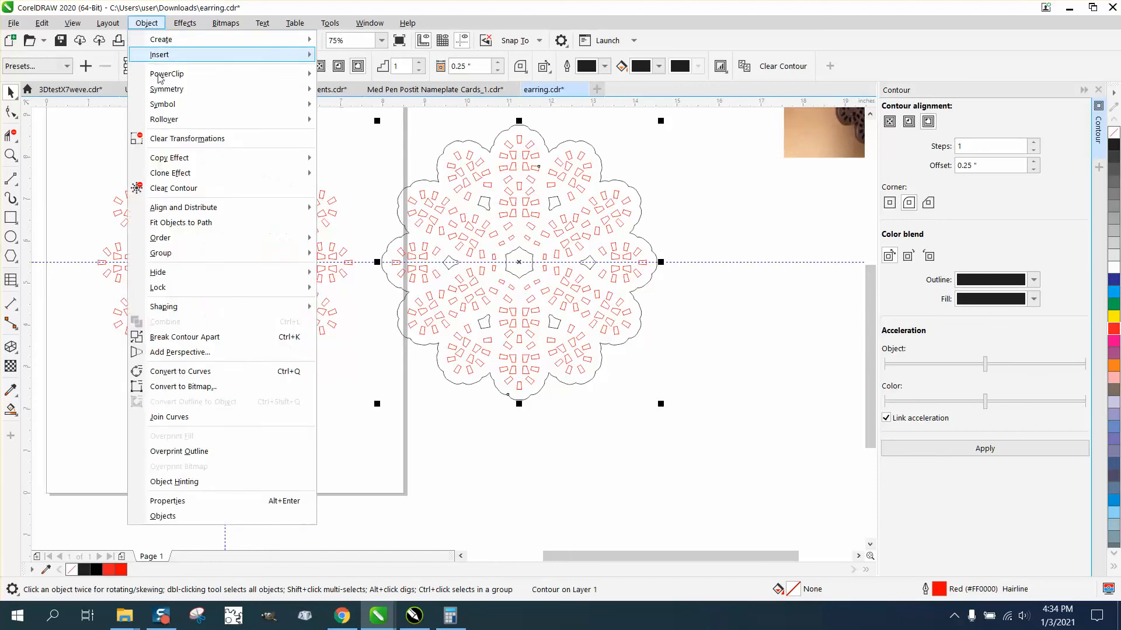
{"action": "left_click", "coordinate": [225, 337]}
{"action": "left_click", "coordinate": [804, 346]}
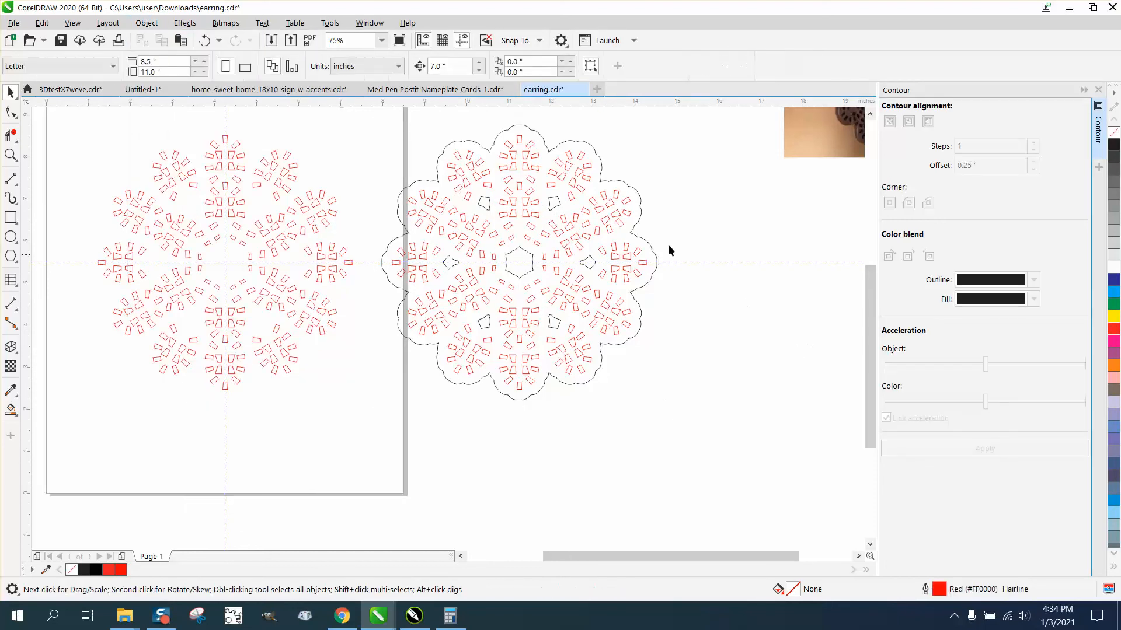
{"action": "left_click", "coordinate": [638, 216]}
{"action": "key", "text": "Down"}
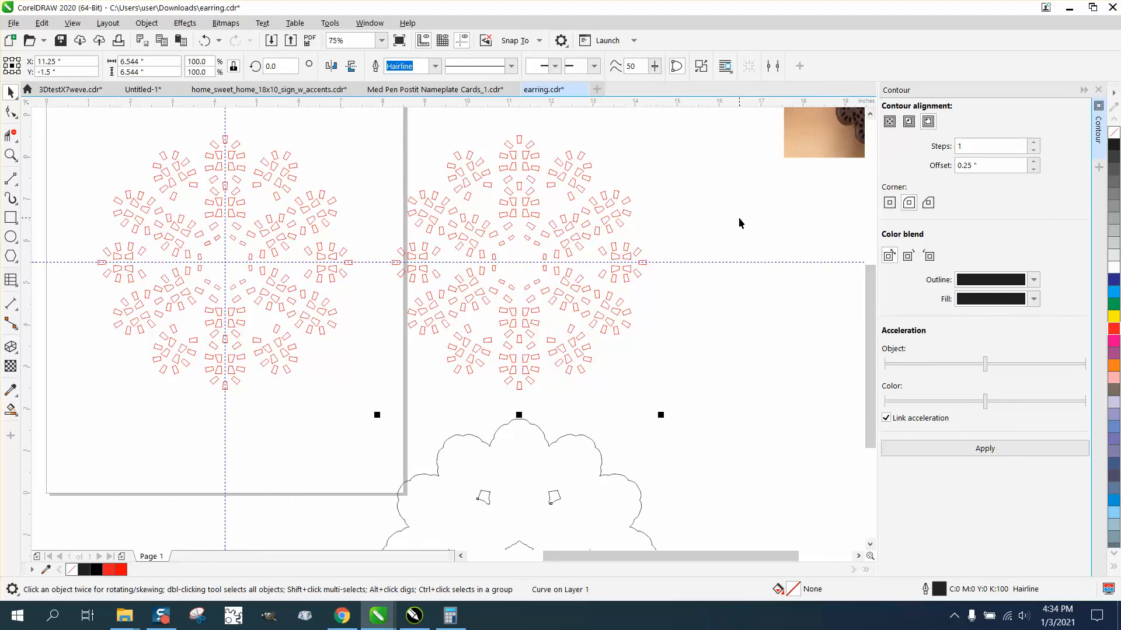
- Break the moved contour curve apart and return only its scalloped outer outline 7 in up around the duplicate pattern
{"action": "scroll", "coordinate": [687, 209], "scroll_direction": "down", "scroll_amount": 2}
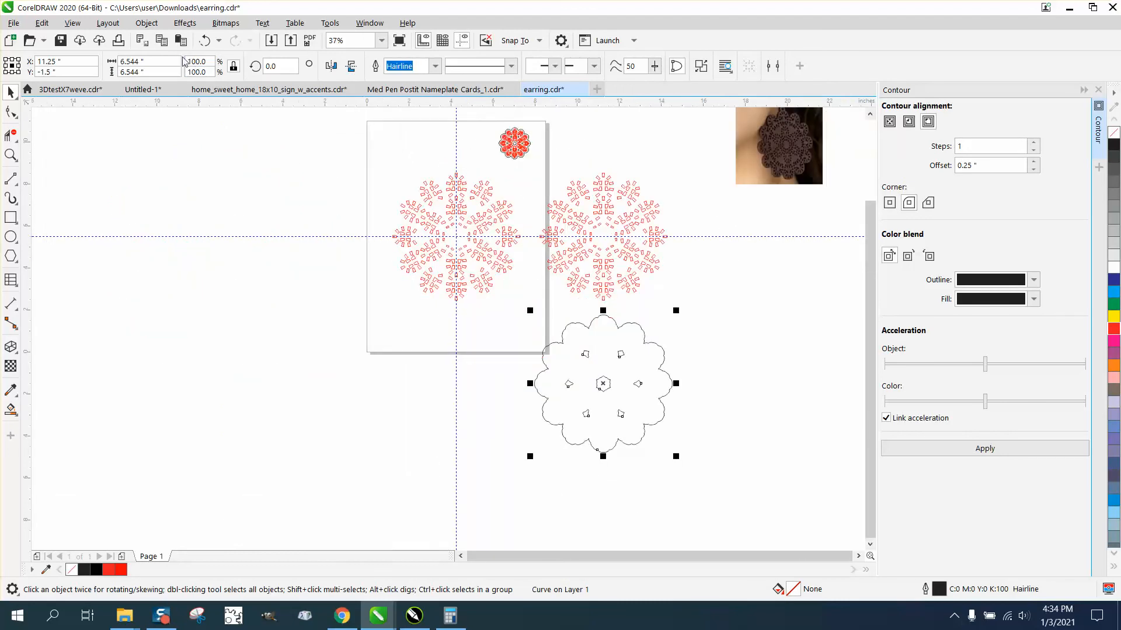
{"action": "left_click", "coordinate": [146, 23]}
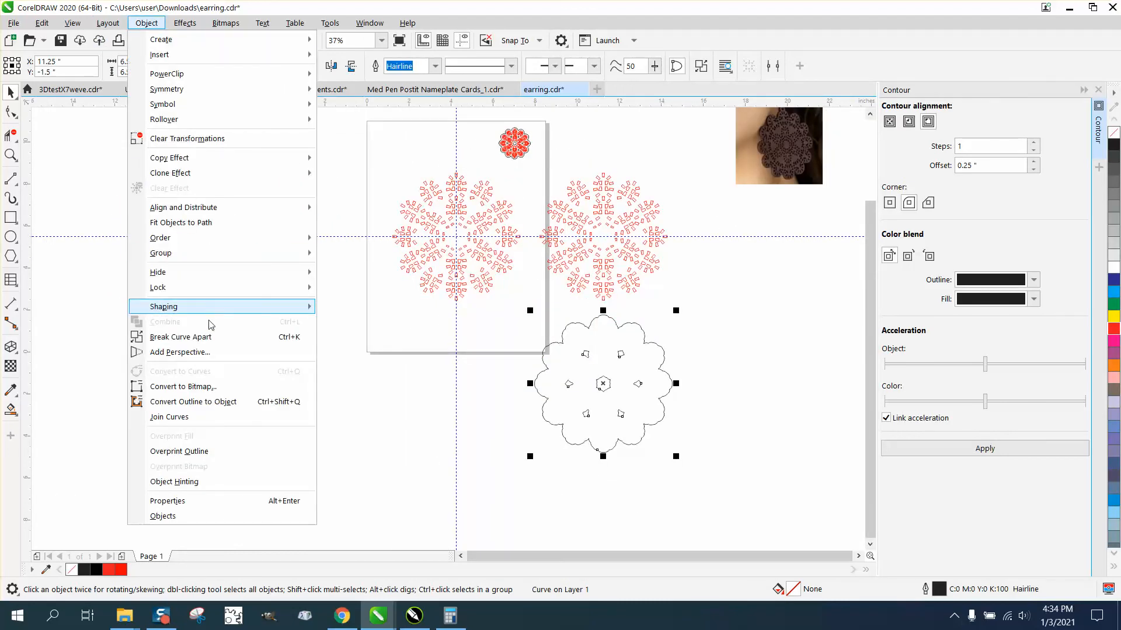
{"action": "left_click", "coordinate": [207, 337]}
{"action": "left_click", "coordinate": [641, 349]}
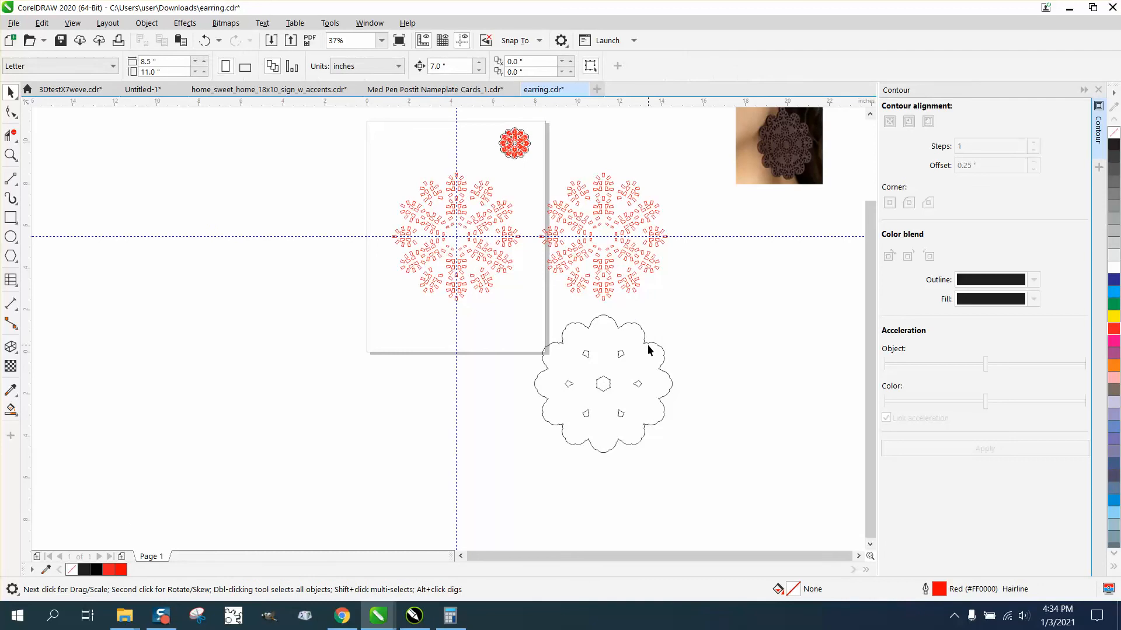
{"action": "left_click", "coordinate": [648, 347]}
{"action": "key", "text": "e"}
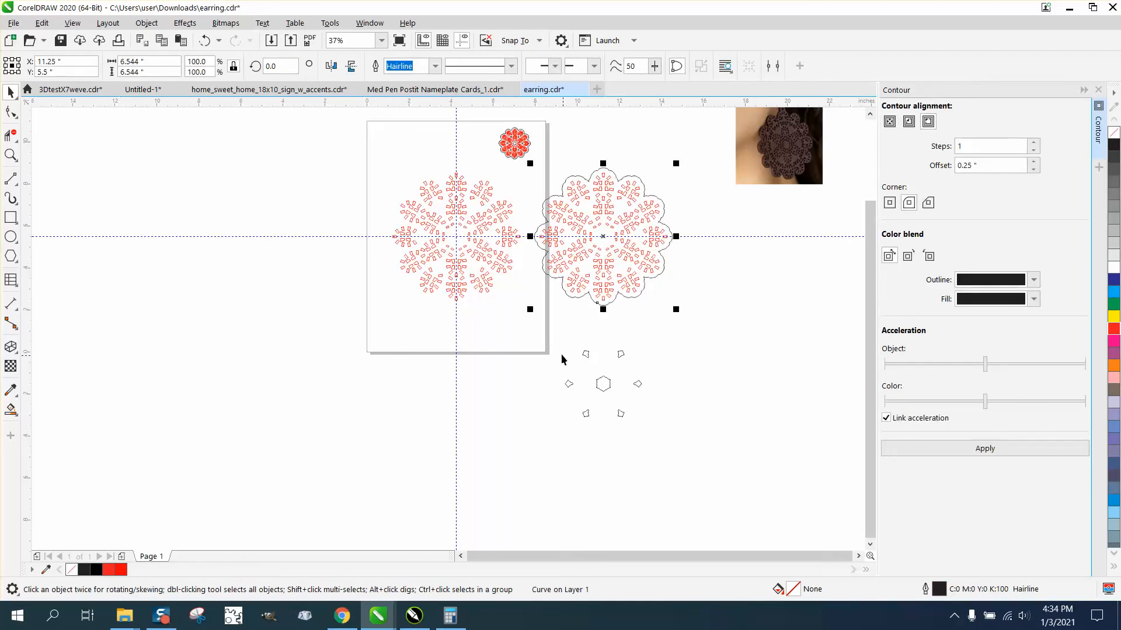
- Give the hexagon and six small shapes left below the pattern a red outline from the RGB palette (255, 0, 0)
{"action": "left_click_drag", "start_coordinate": [554, 348], "coordinate": [698, 435]}
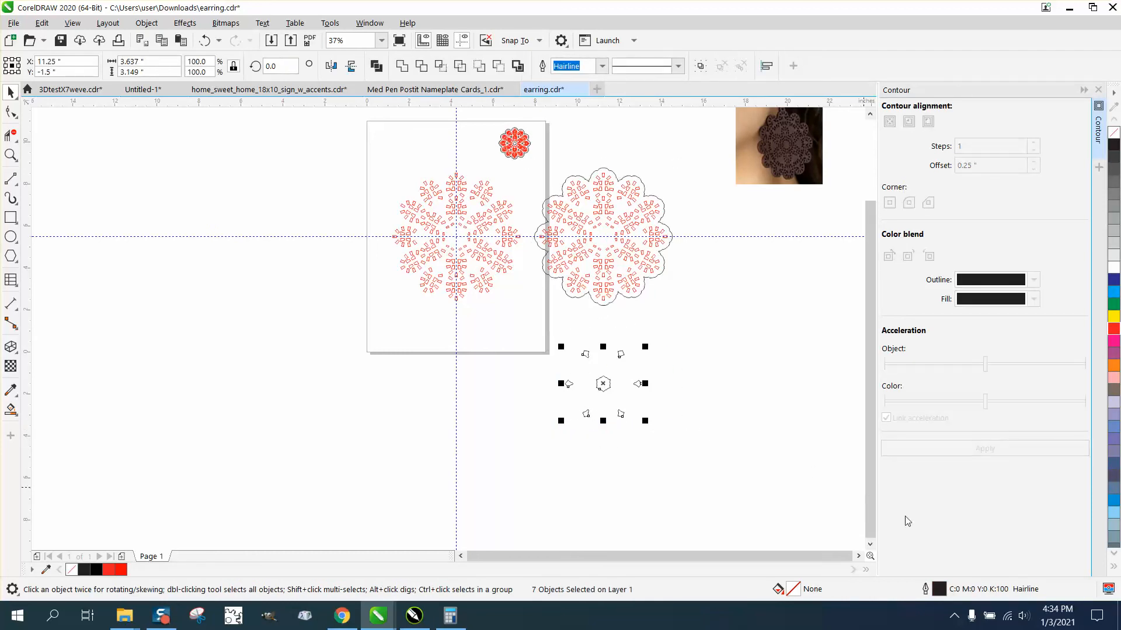
{"action": "right_click", "coordinate": [1114, 333]}
{"action": "double_click", "coordinate": [944, 590]}
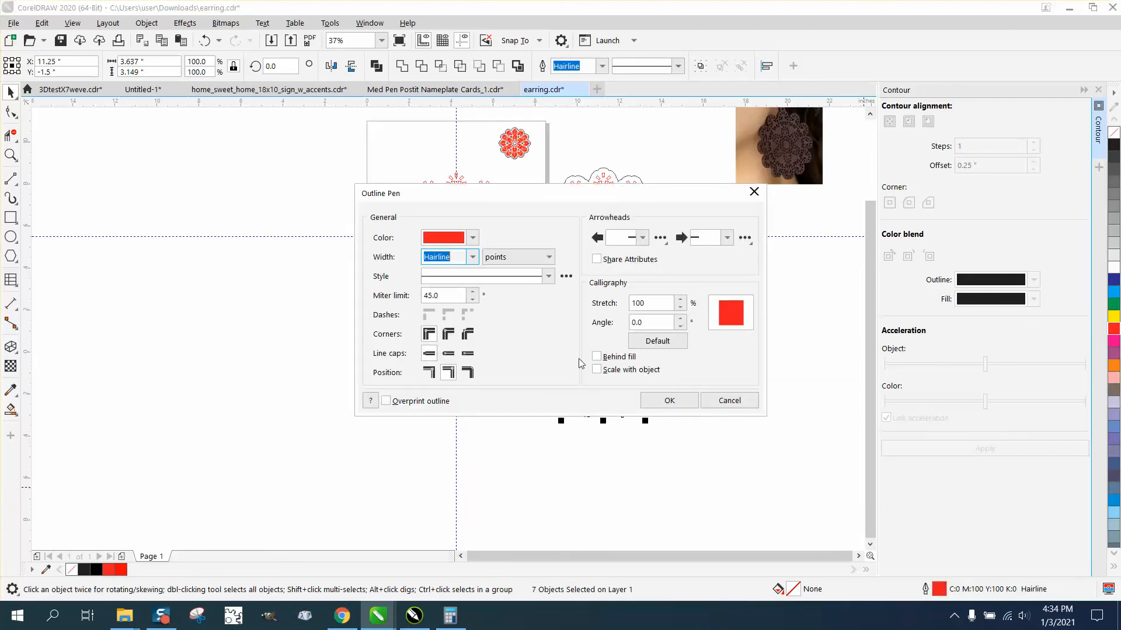
{"action": "left_click", "coordinate": [474, 239]}
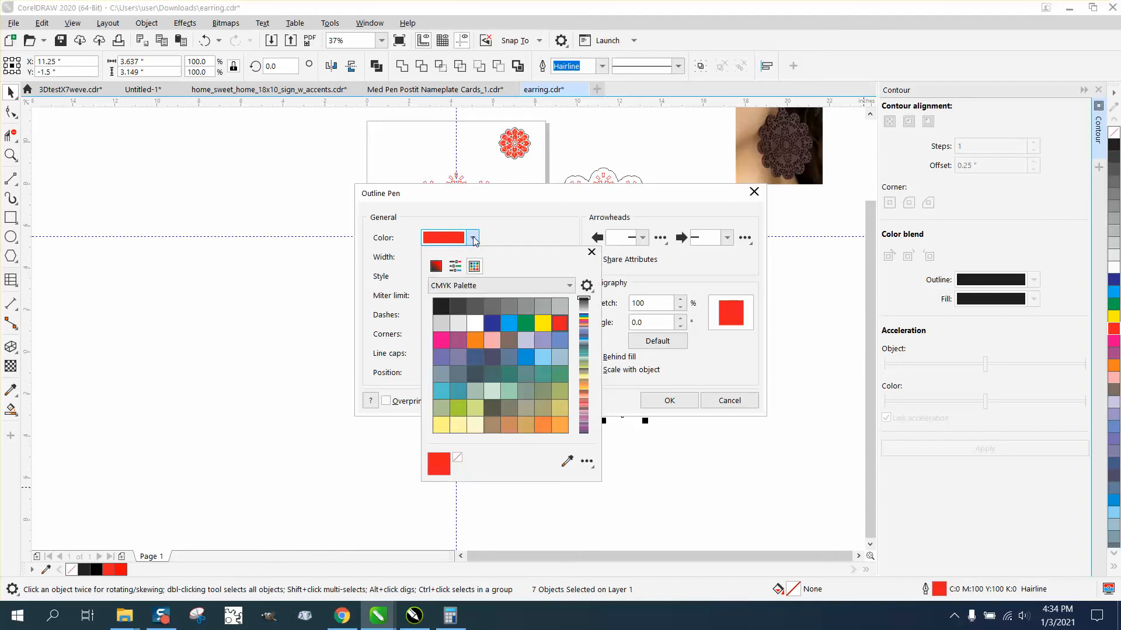
{"action": "left_click", "coordinate": [473, 240]}
{"action": "left_click", "coordinate": [472, 239]}
{"action": "left_click", "coordinate": [569, 286]}
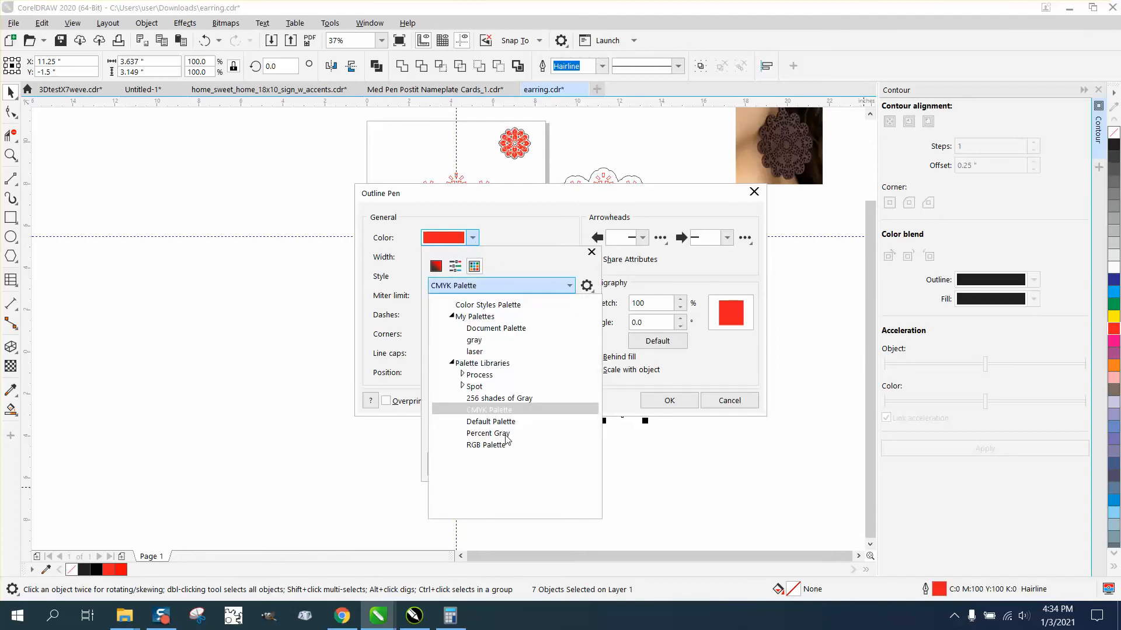
{"action": "left_click", "coordinate": [491, 445]}
{"action": "left_click", "coordinate": [493, 325]}
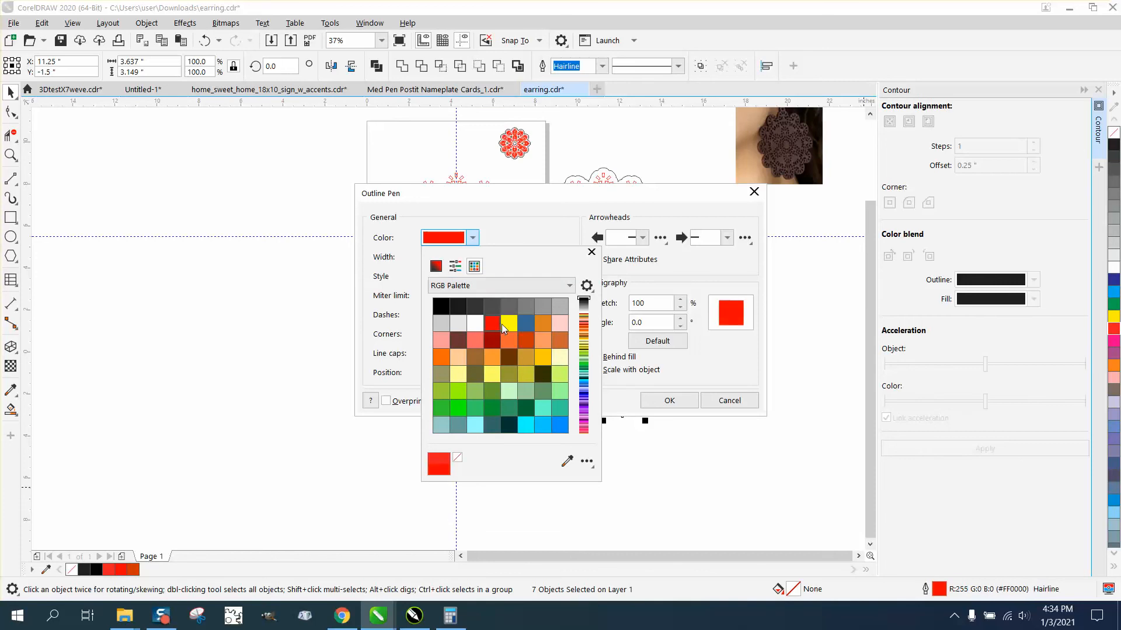
{"action": "left_click", "coordinate": [670, 402]}
{"action": "left_click", "coordinate": [671, 400]}
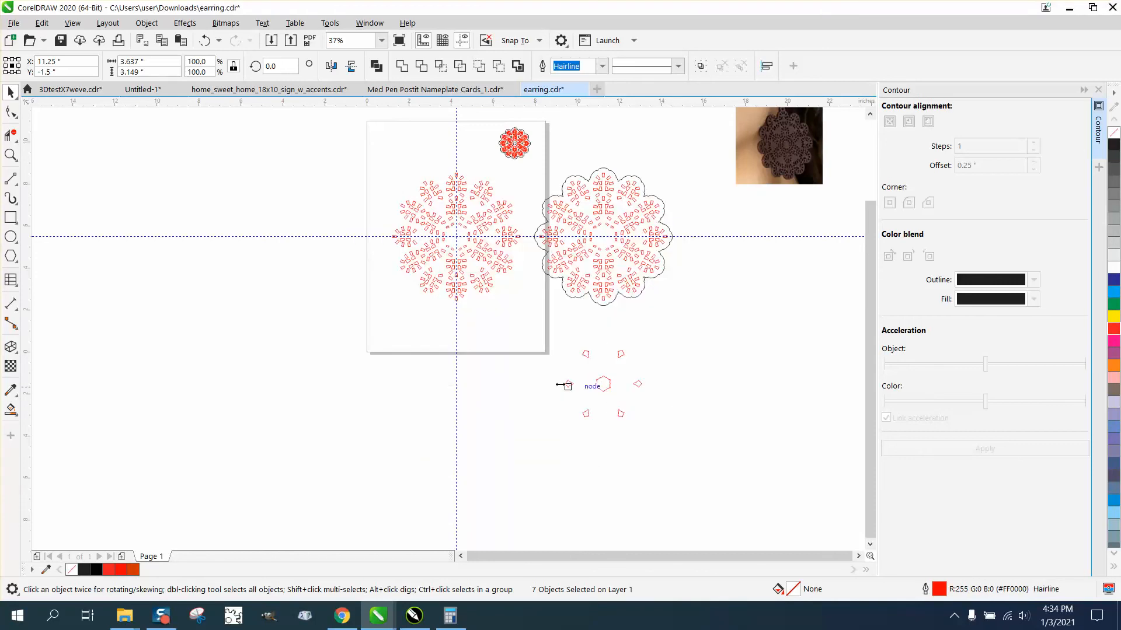
- Move the hexagon and six small shapes 7 in up into the duplicate pattern and check how they fit among the cutouts
{"action": "key", "text": "Up"}
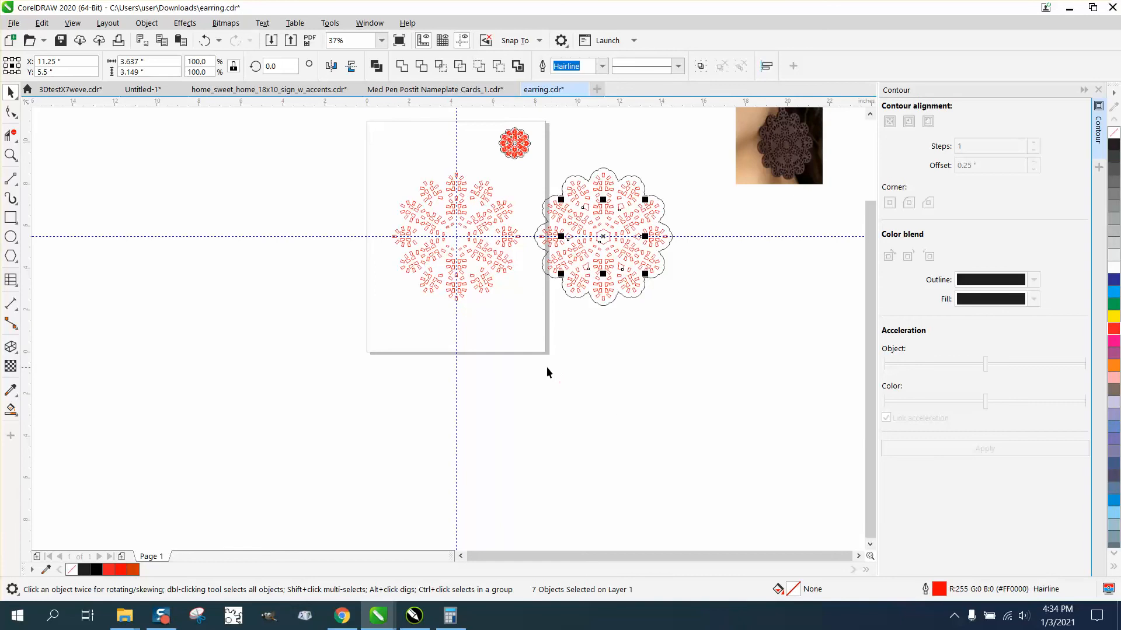
{"action": "left_click", "coordinate": [11, 154]}
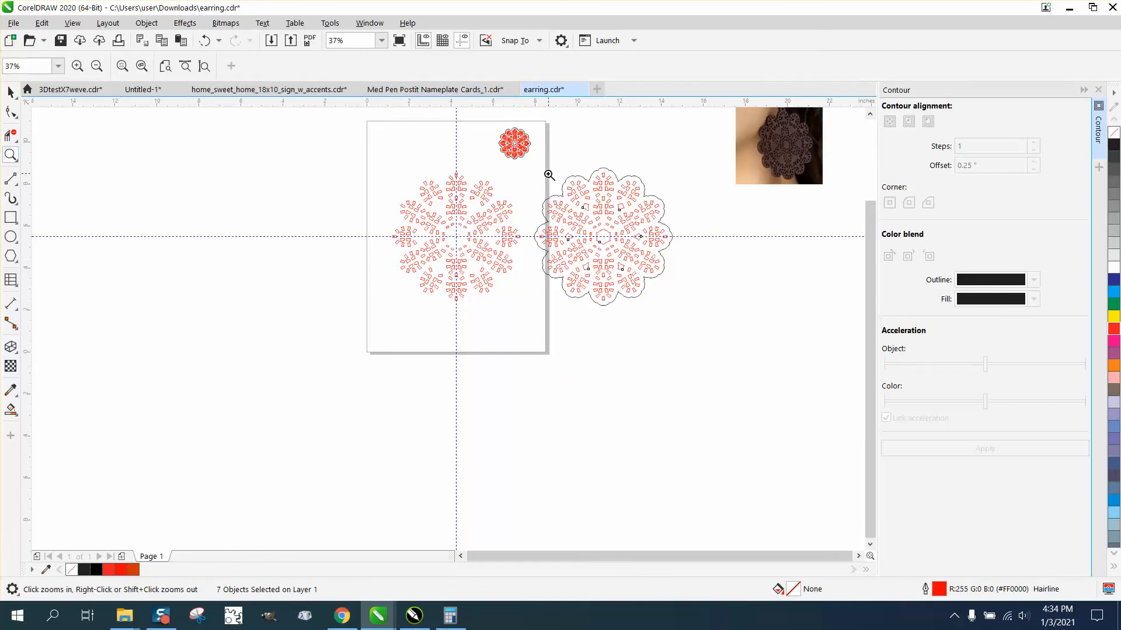
{"action": "left_click_drag", "start_coordinate": [537, 172], "coordinate": [722, 311]}
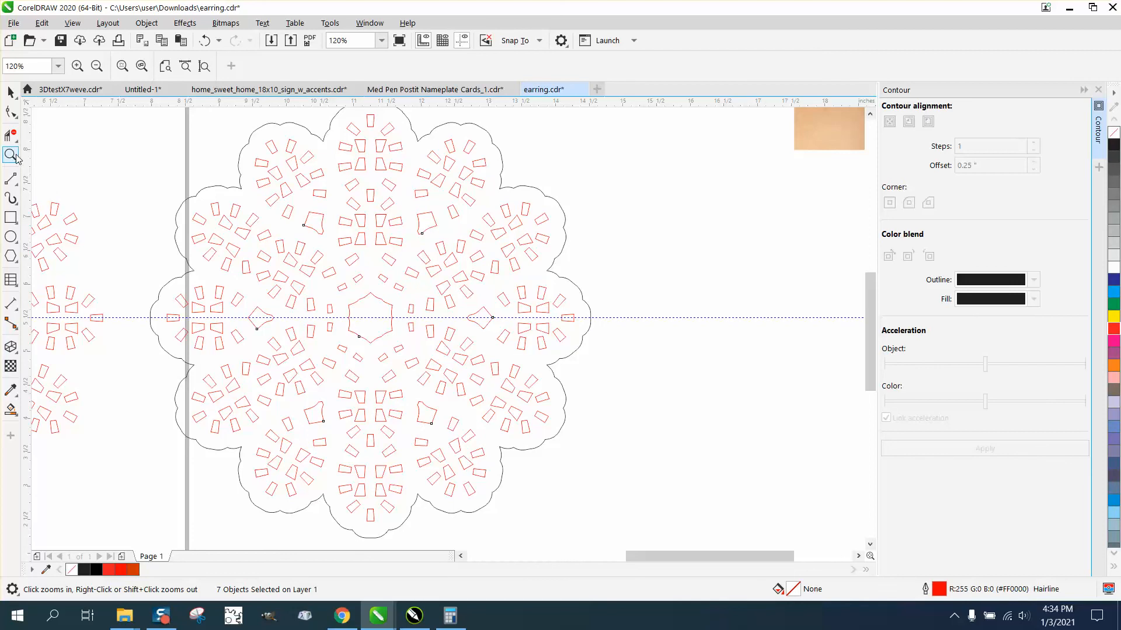
{"action": "left_click_drag", "start_coordinate": [280, 191], "coordinate": [402, 248]}
{"action": "right_click", "coordinate": [403, 248]}
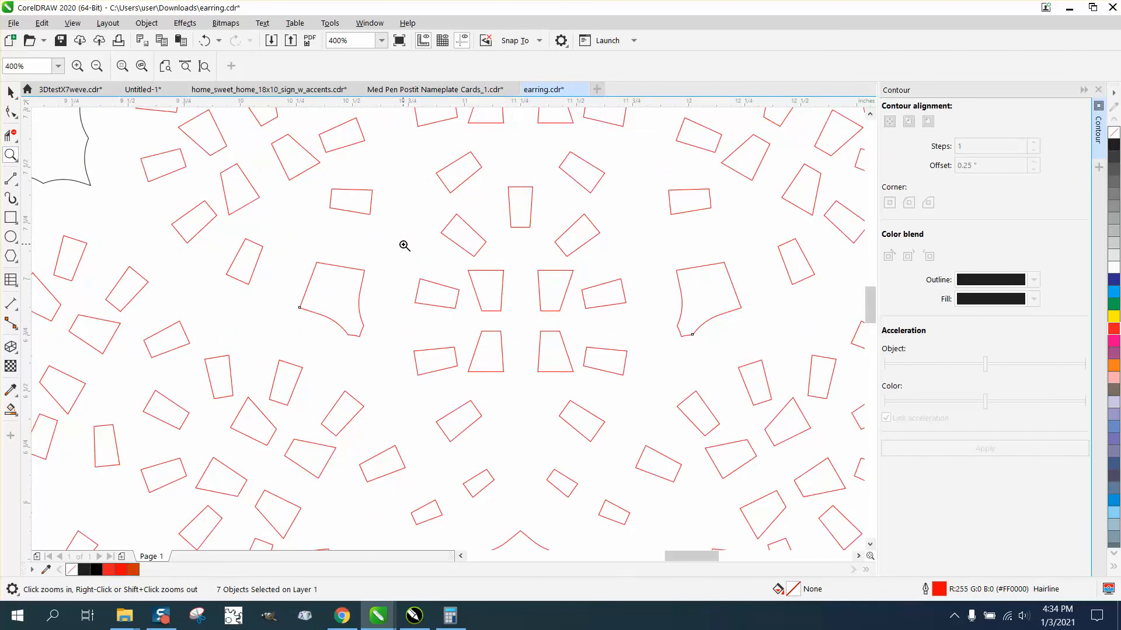
{"action": "right_click", "coordinate": [404, 247]}
{"action": "right_click", "coordinate": [405, 245]}
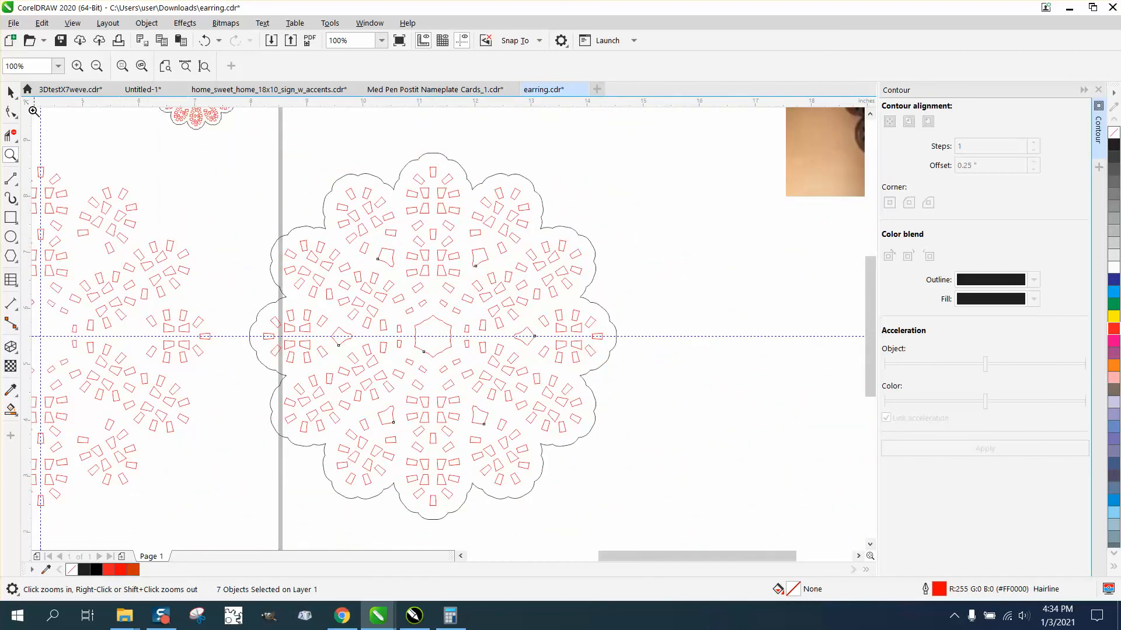
- Group the outer outline, the red inner shapes and the cutouts of the duplicate earring
{"action": "left_click", "coordinate": [11, 92]}
{"action": "left_click_drag", "start_coordinate": [221, 142], "coordinate": [688, 530]}
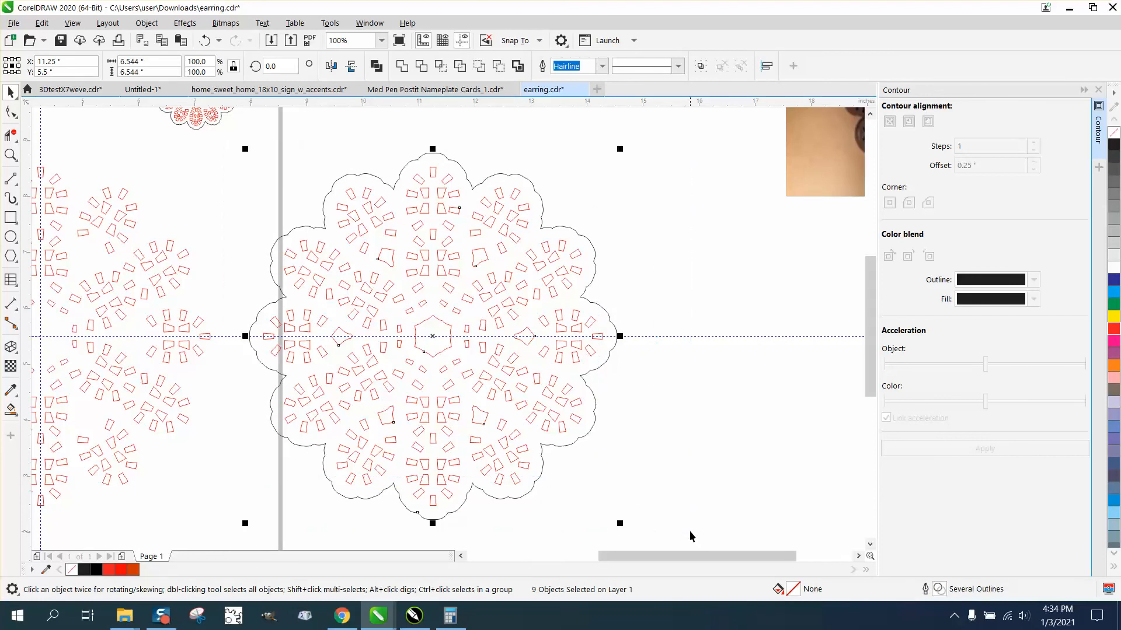
{"action": "key", "text": "ctrl+g"}
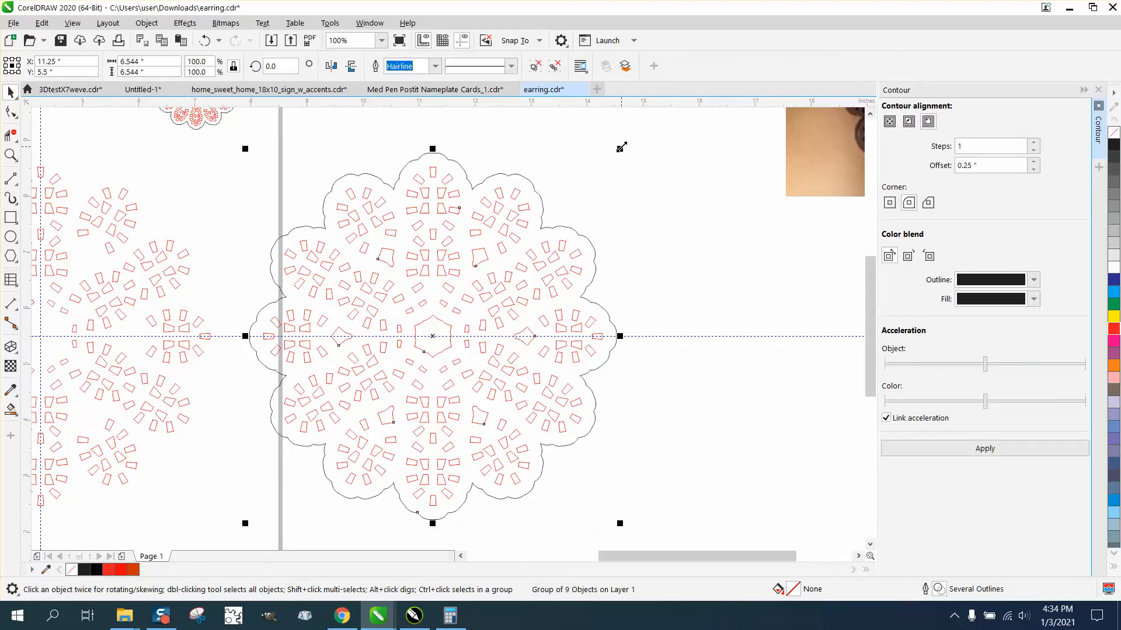
- Scale the grouped earring proportionally to 1.5 in wide
{"action": "left_click", "coordinate": [138, 60]}
{"action": "double_click", "coordinate": [139, 61]}
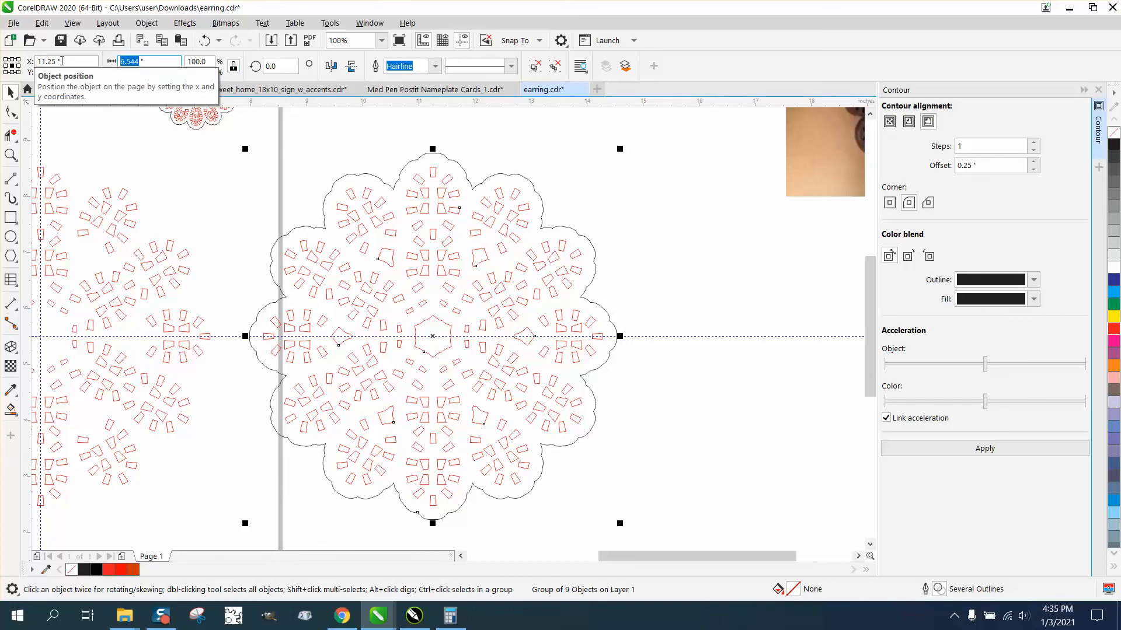
{"action": "type", "text": "1.5"}
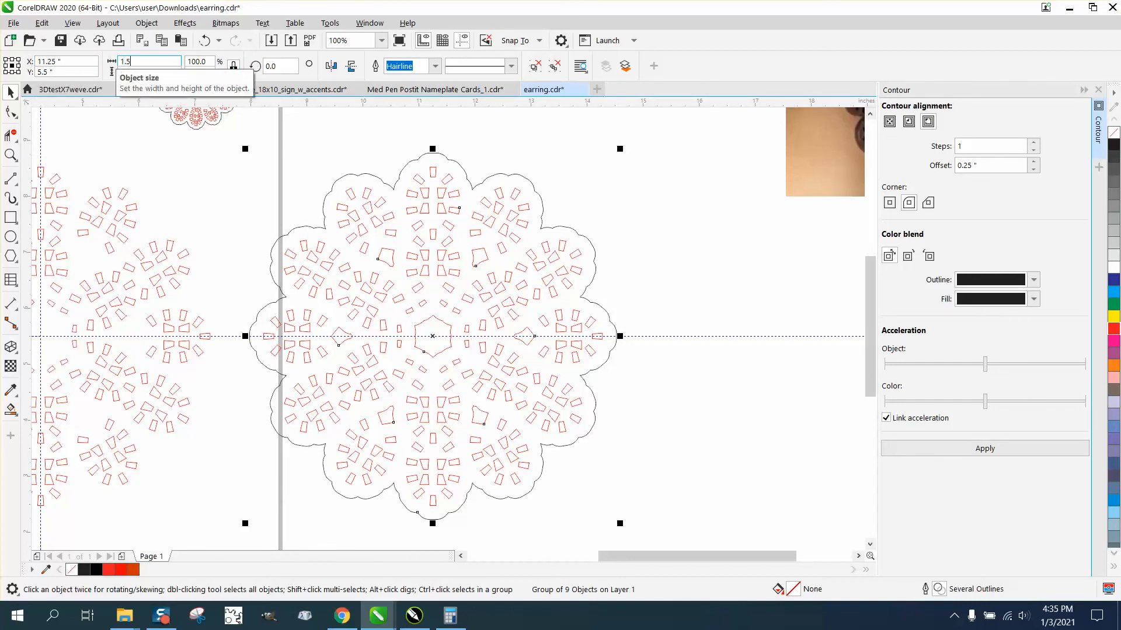
{"action": "key", "text": "Return"}
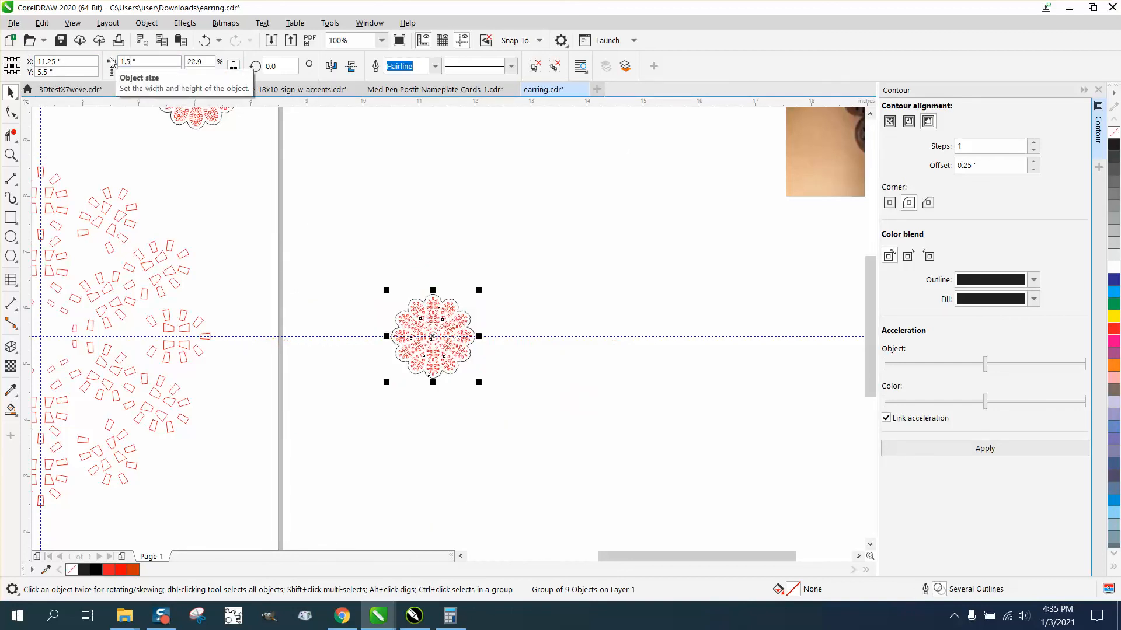
{"action": "left_click", "coordinate": [10, 155]}
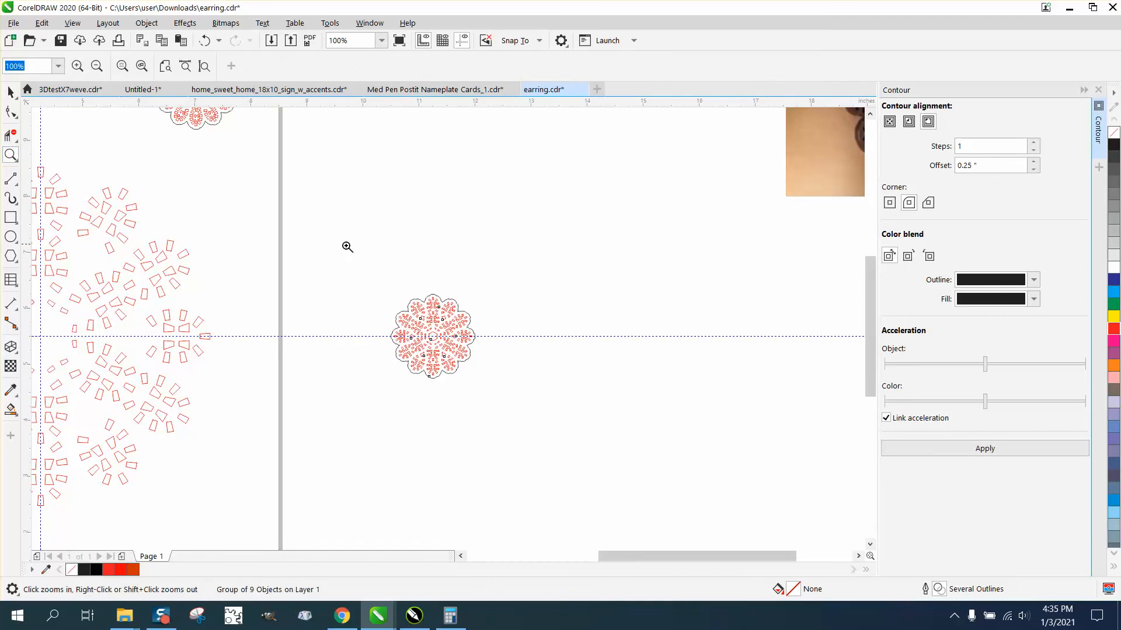
- Check the scaled earring's outline and cutouts up close and move the grouped earring 7 in right
{"action": "left_click_drag", "start_coordinate": [348, 258], "coordinate": [519, 388]}
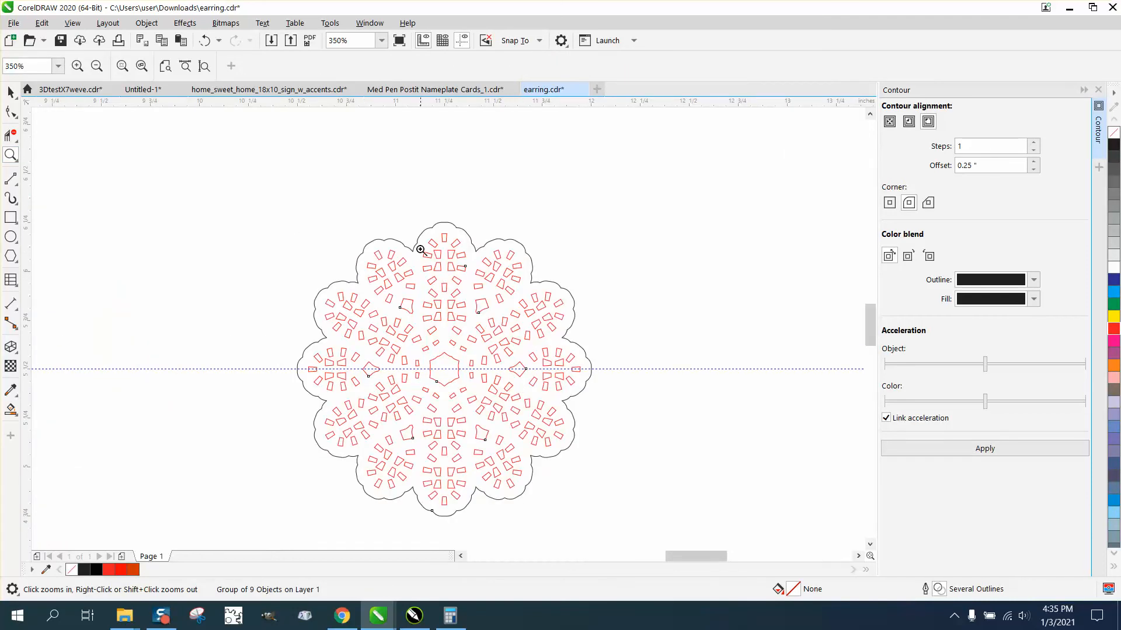
{"action": "left_click_drag", "start_coordinate": [419, 249], "coordinate": [498, 303]}
{"action": "scroll", "coordinate": [406, 275], "scroll_direction": "down", "scroll_amount": 1}
{"action": "scroll", "coordinate": [407, 275], "scroll_direction": "down", "scroll_amount": 1}
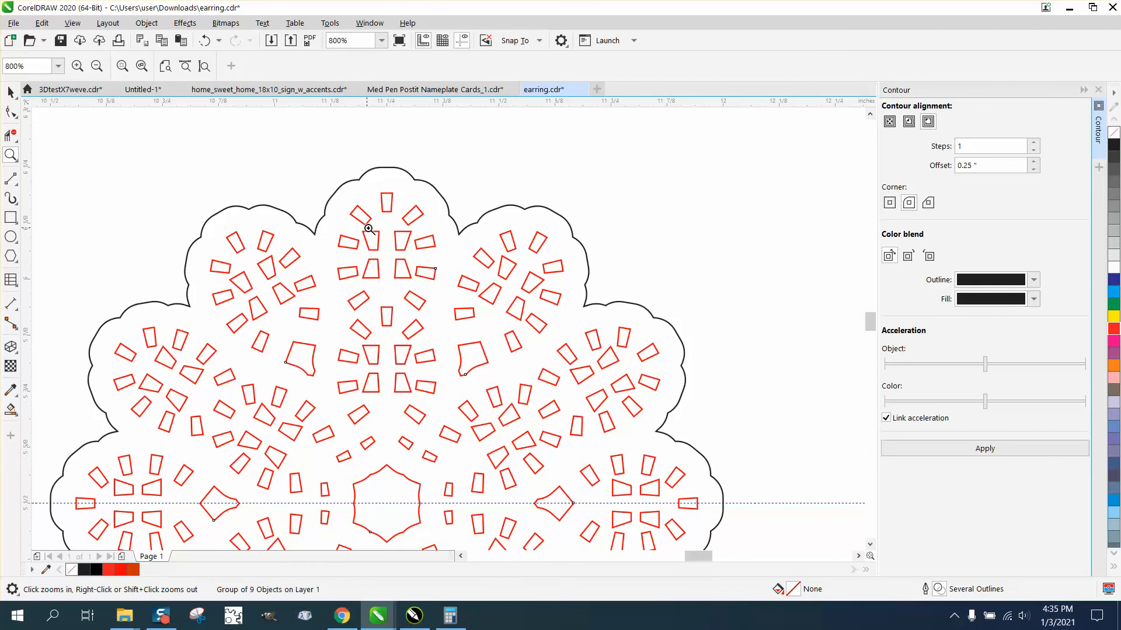
{"action": "scroll", "coordinate": [367, 226], "scroll_direction": "down", "scroll_amount": 1}
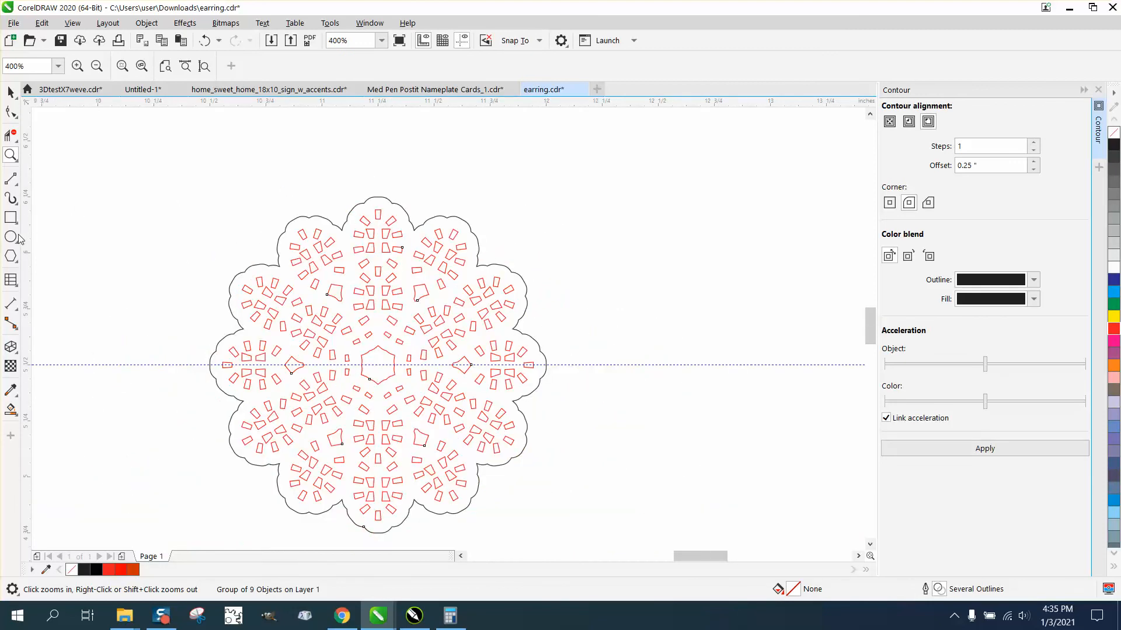
{"action": "key", "text": "space"}
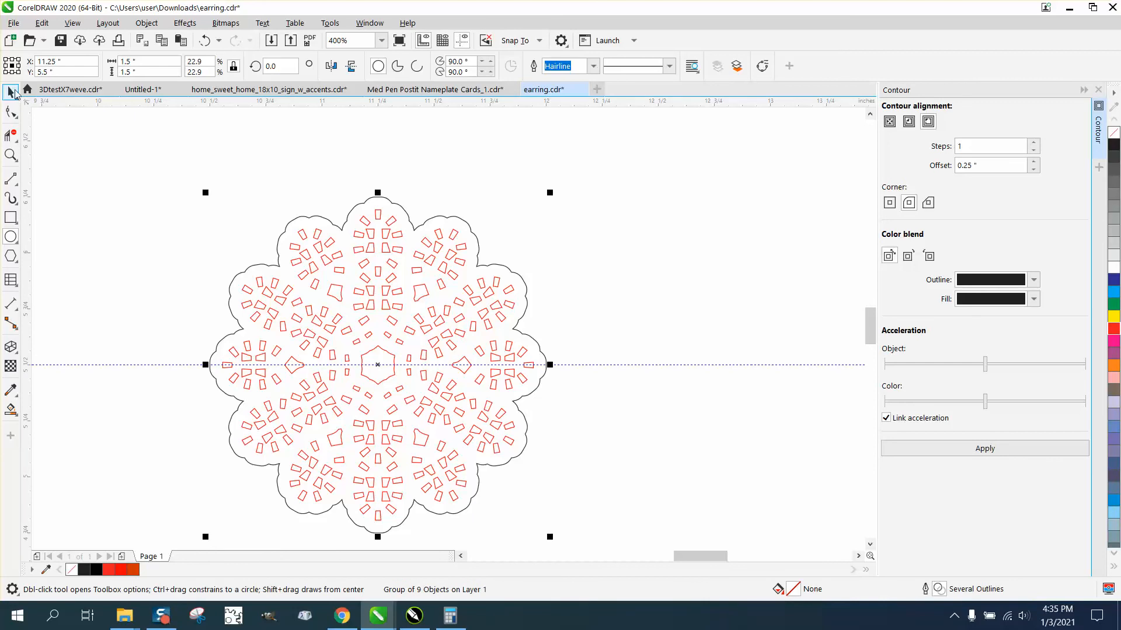
{"action": "left_click", "coordinate": [176, 124]}
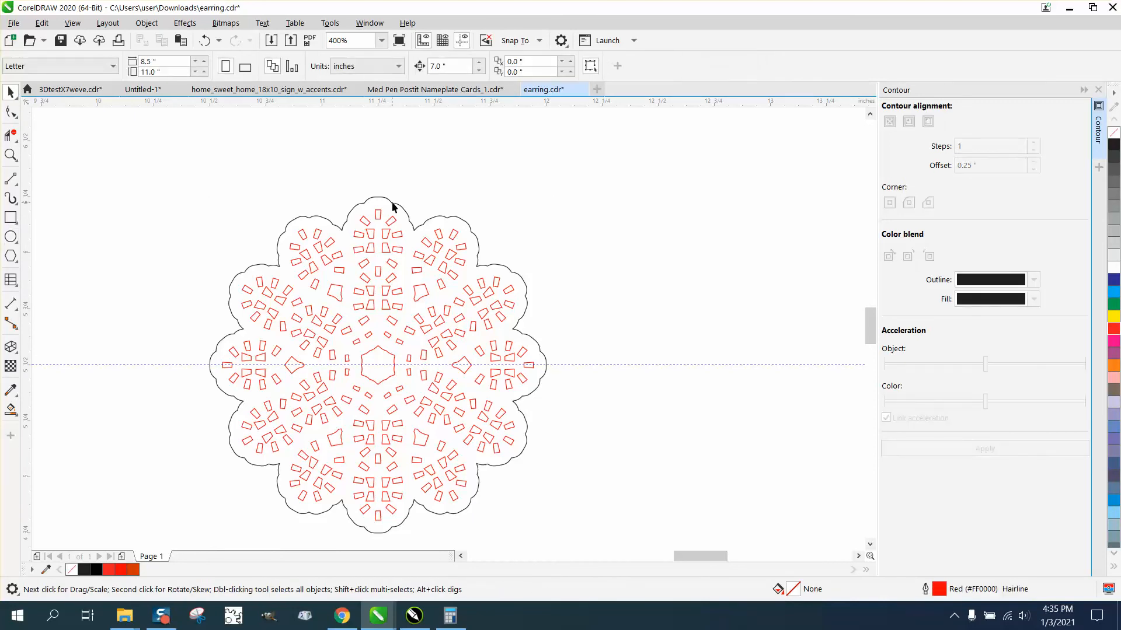
{"action": "left_click", "coordinate": [392, 204]}
{"action": "key", "text": "Right"}
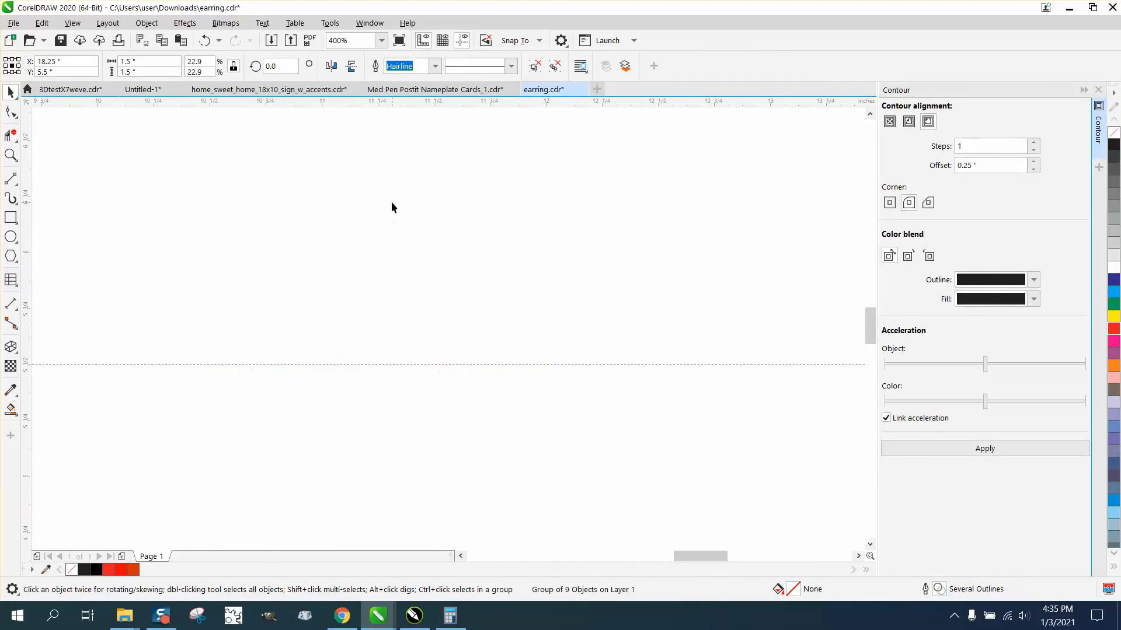
- Delete the leftover full-size red cutout pattern and center the grouped earring on the page
{"action": "scroll", "coordinate": [391, 202], "scroll_direction": "down", "scroll_amount": 2}
{"action": "scroll", "coordinate": [664, 272], "scroll_direction": "down", "scroll_amount": 1}
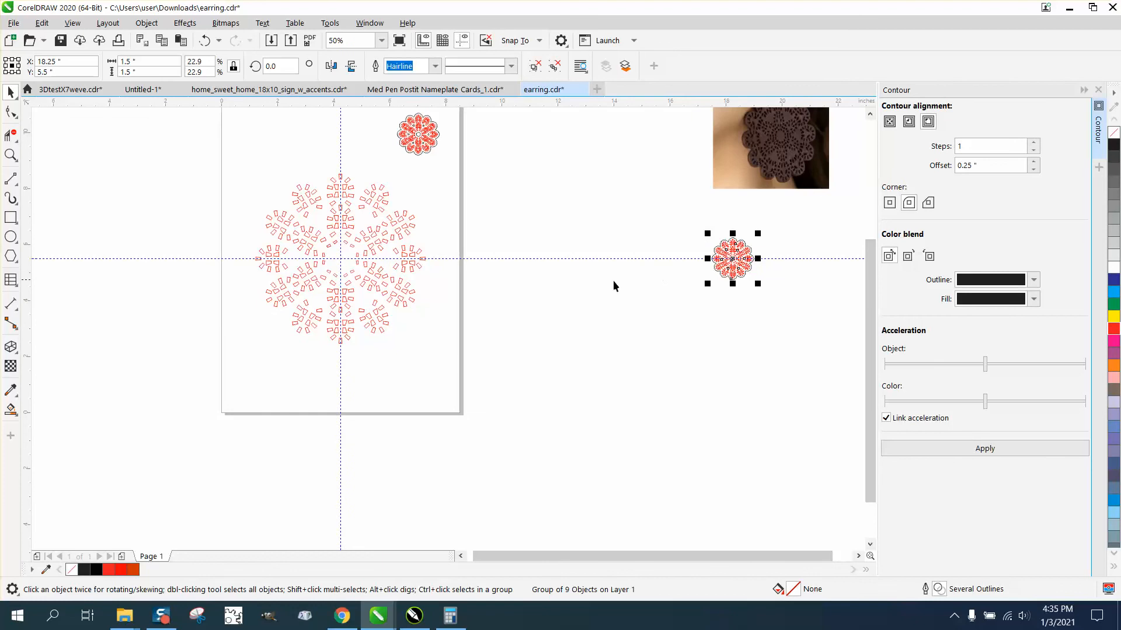
{"action": "left_click_drag", "start_coordinate": [248, 160], "coordinate": [496, 358]}
{"action": "key", "text": "Delete"}
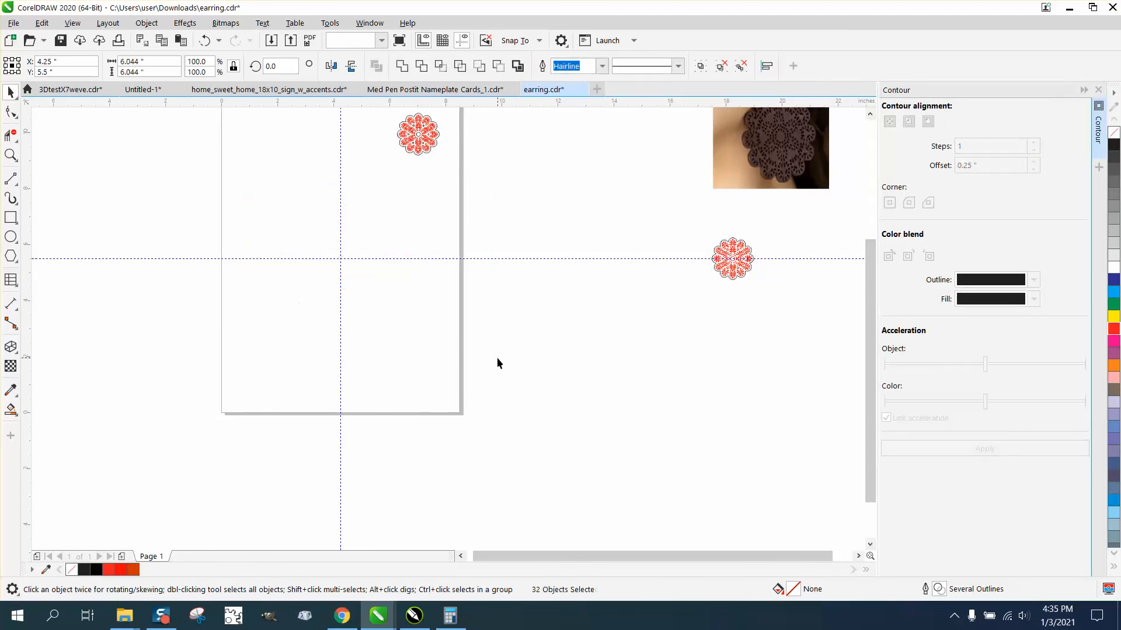
{"action": "left_click_drag", "start_coordinate": [693, 232], "coordinate": [781, 308]}
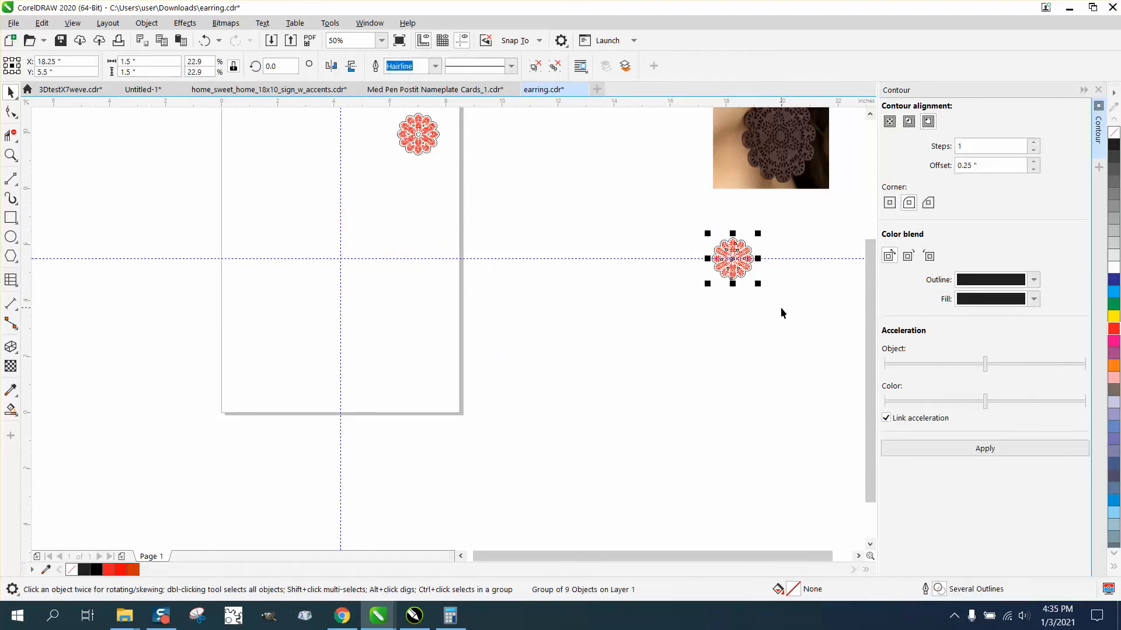
{"action": "key", "text": "p"}
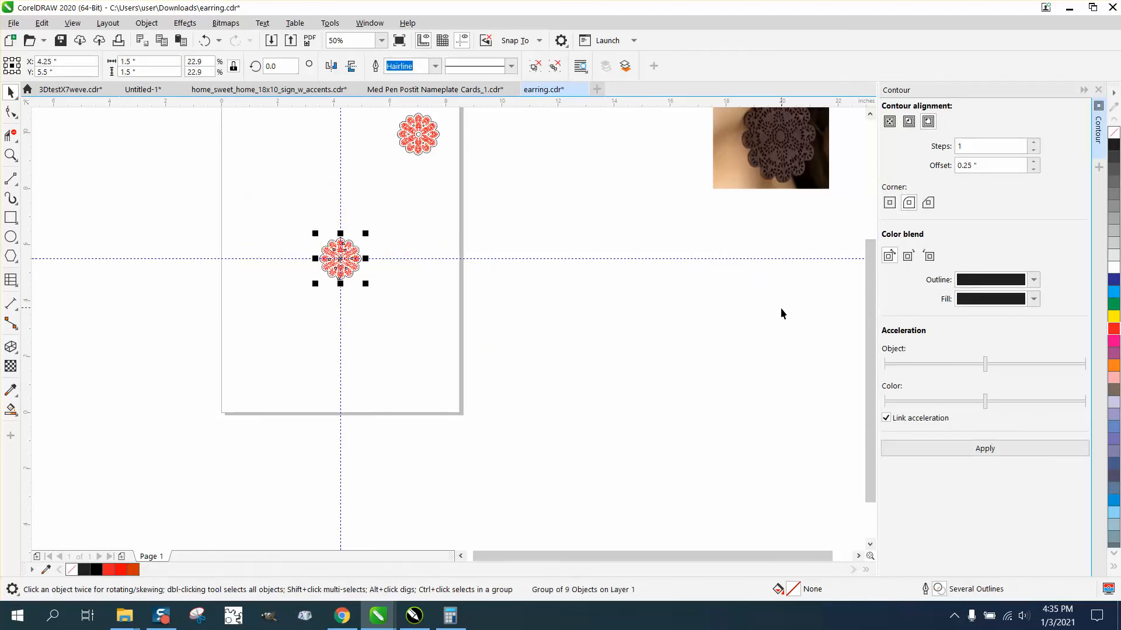
- Ungroup the centered earring one level to free its outer outline from the red cutouts
{"action": "left_click", "coordinate": [10, 155]}
{"action": "left_click_drag", "start_coordinate": [321, 233], "coordinate": [413, 285]}
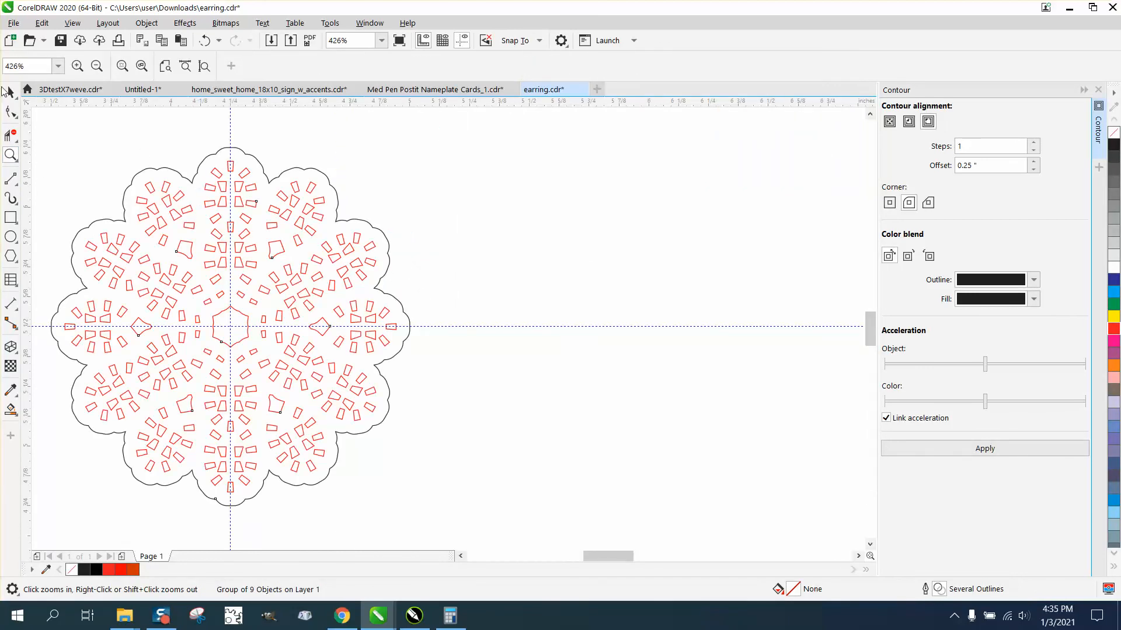
{"action": "left_click", "coordinate": [10, 92]}
{"action": "left_click", "coordinate": [87, 113]}
{"action": "left_click", "coordinate": [245, 157]}
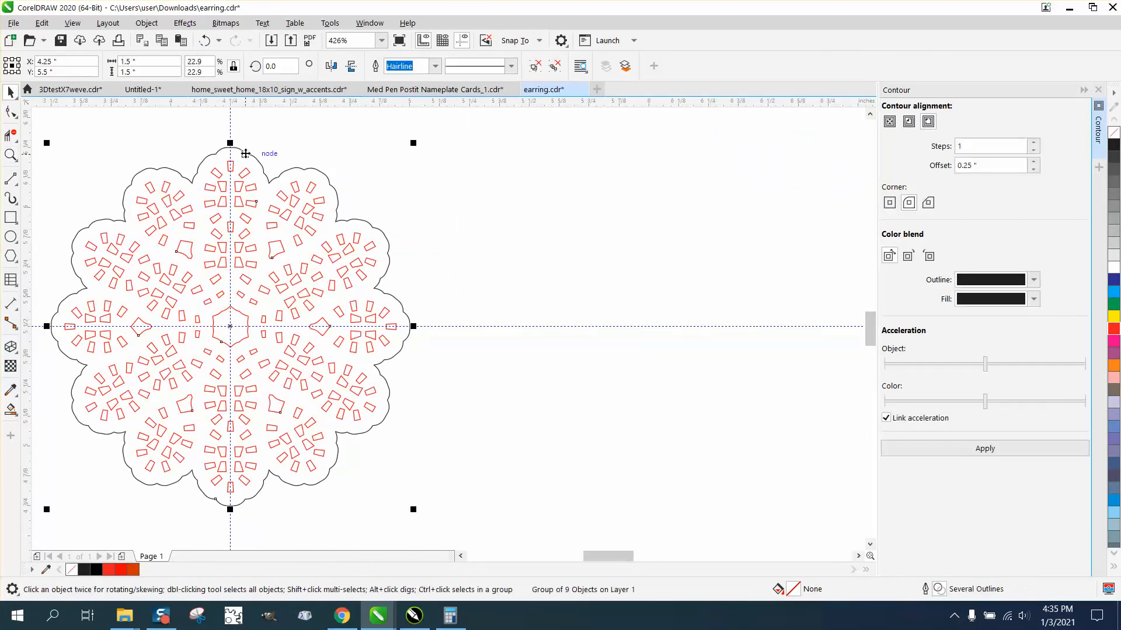
{"action": "left_click", "coordinate": [146, 23]}
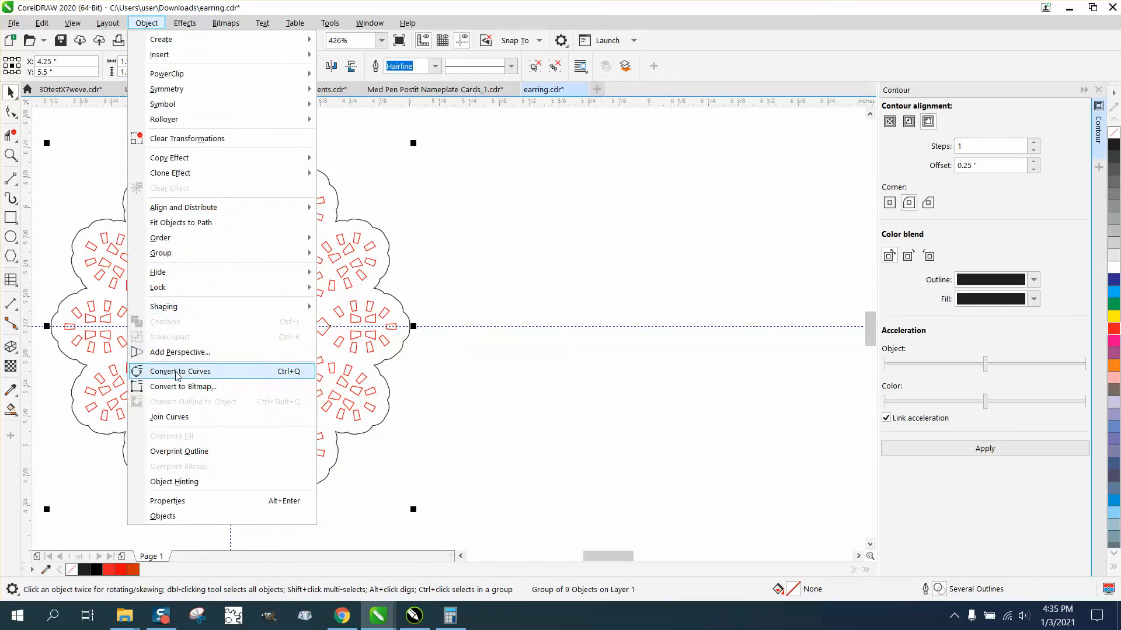
{"action": "mouse_move", "coordinate": [306, 261]}
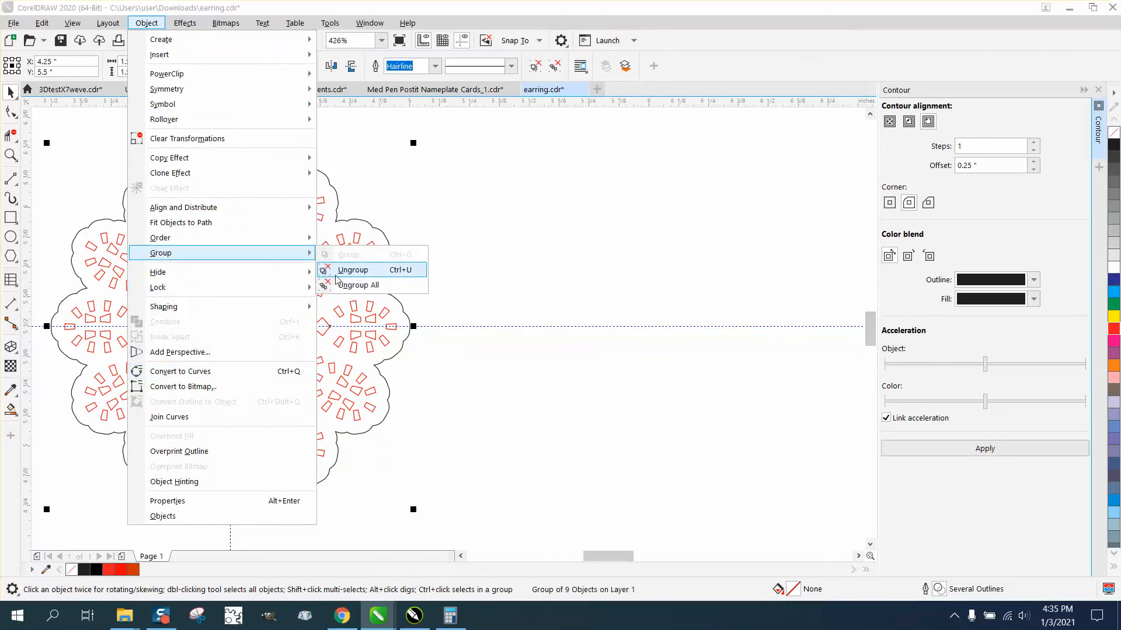
{"action": "left_click", "coordinate": [352, 269]}
- Separate the earring parts by moving the black outer outline 7 in right and the red cutout group 7 in left
{"action": "left_click", "coordinate": [392, 241]}
{"action": "left_click", "coordinate": [388, 241]}
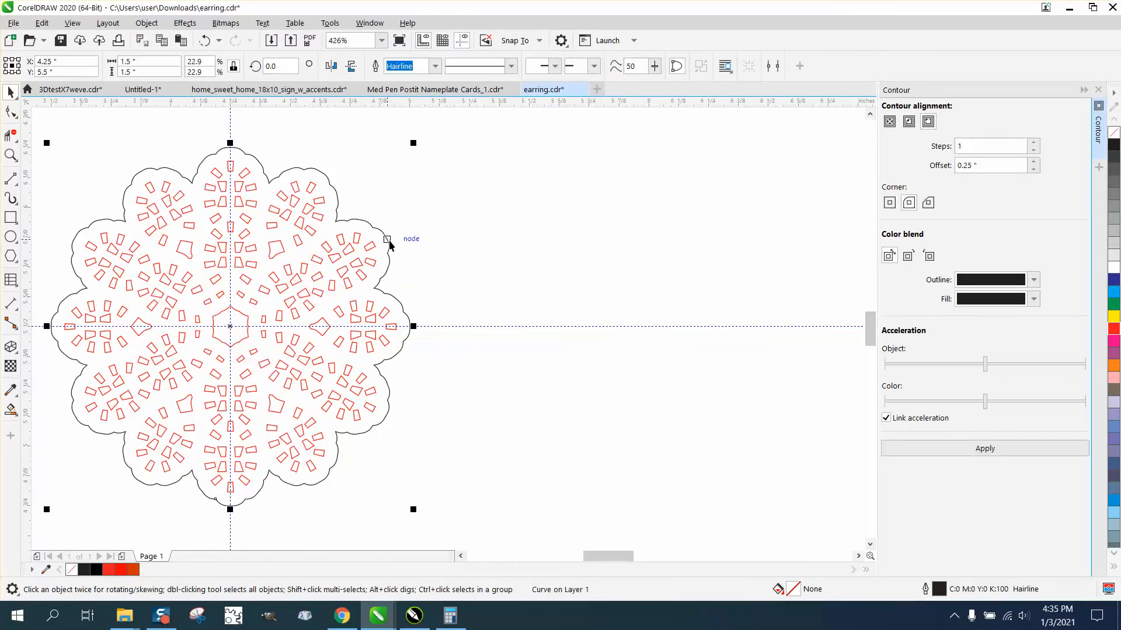
{"action": "key", "text": "Right"}
{"action": "scroll", "coordinate": [388, 240], "scroll_direction": "down", "scroll_amount": 1}
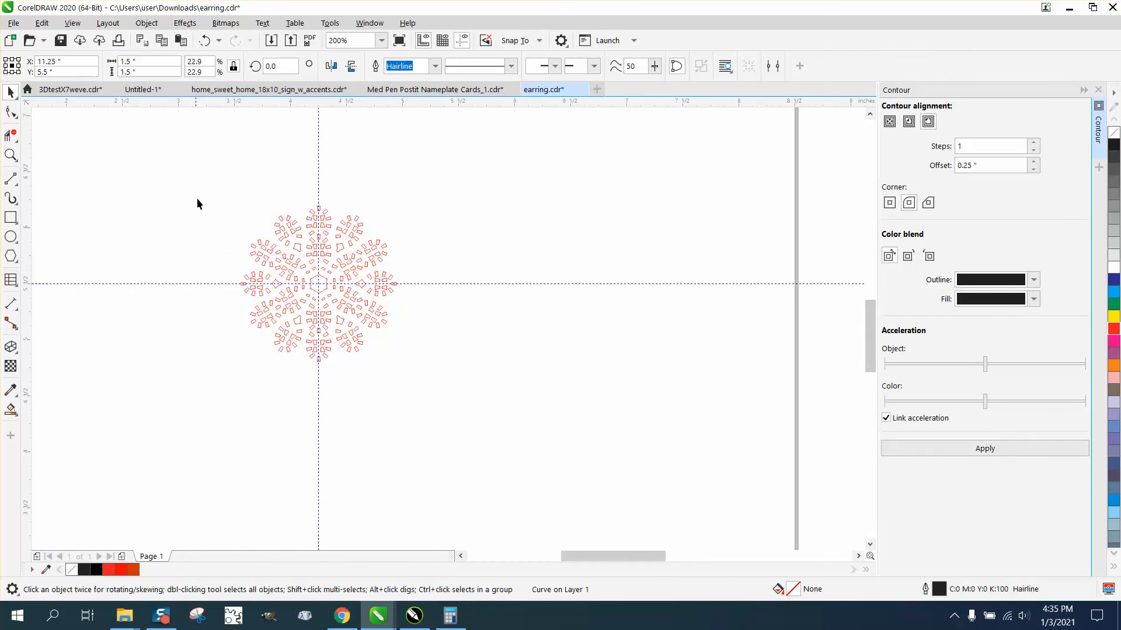
{"action": "key", "text": "Tab"}
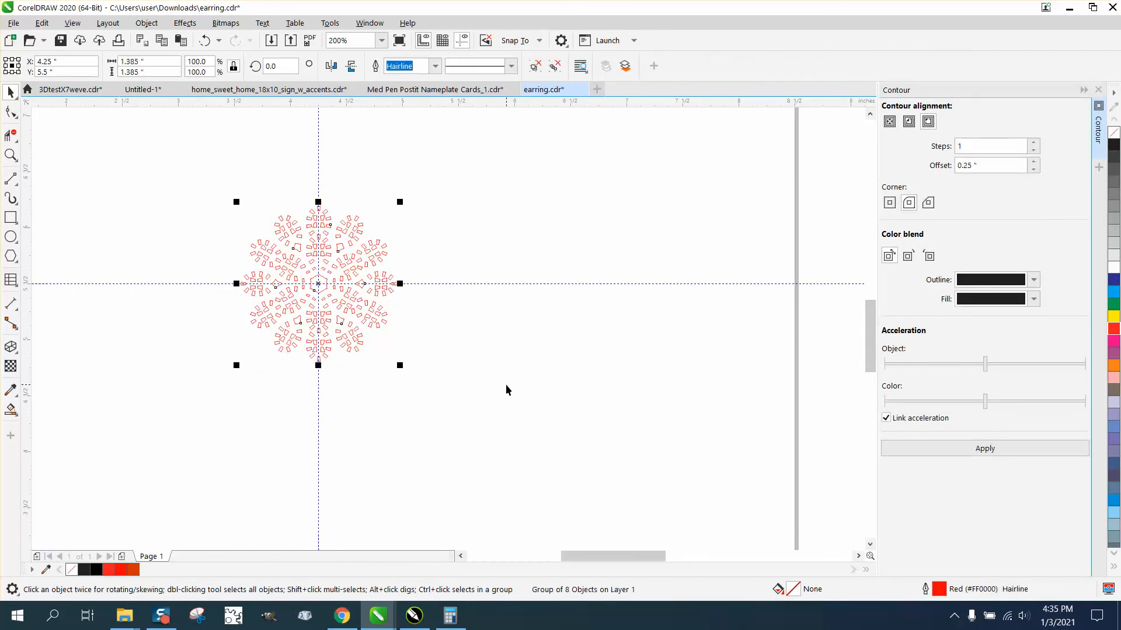
{"action": "key", "text": "Left"}
{"action": "scroll", "coordinate": [505, 384], "scroll_direction": "down", "scroll_amount": 2}
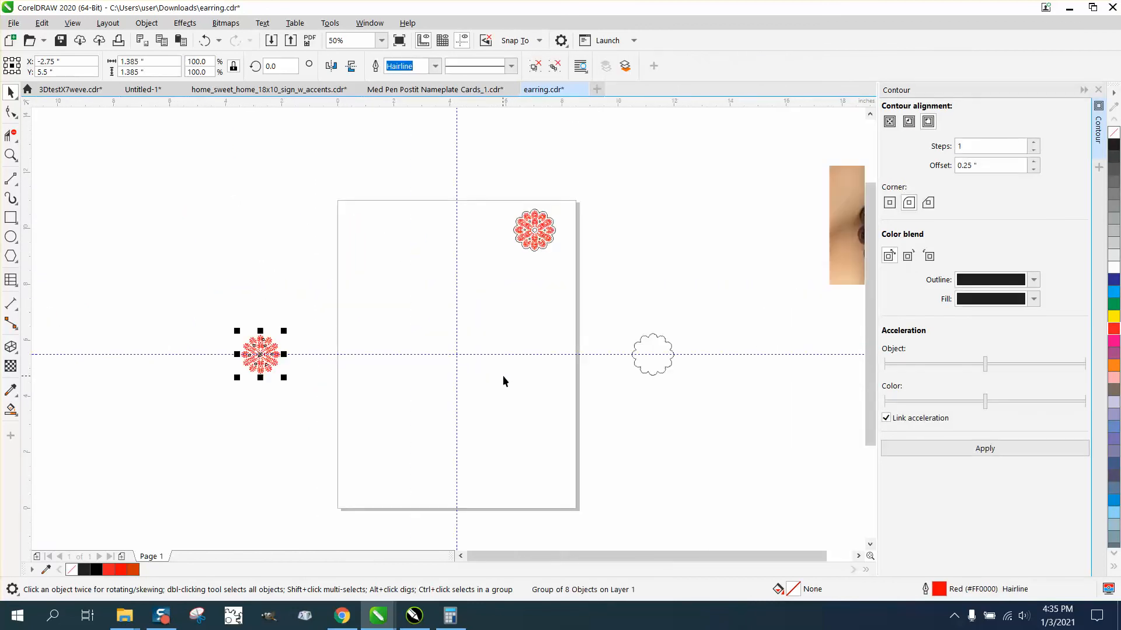
- Move the black outer outline 7 in left, back to the center of the page
{"action": "left_click", "coordinate": [651, 373]}
{"action": "key", "text": "Left"}
{"action": "key", "text": "Down"}
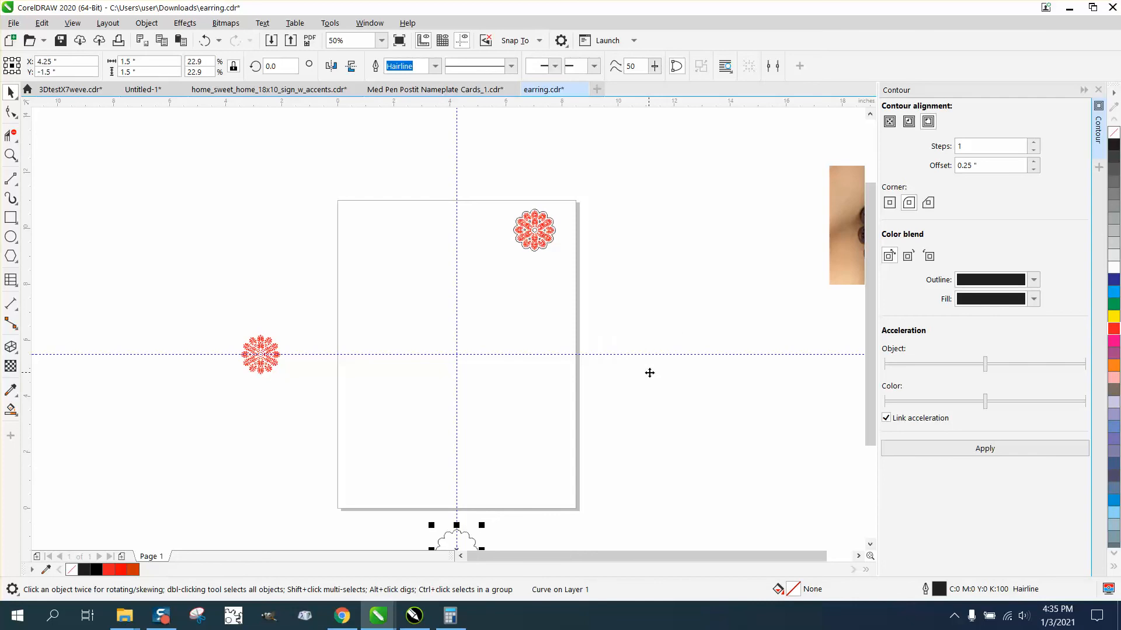
{"action": "key", "text": "Up"}
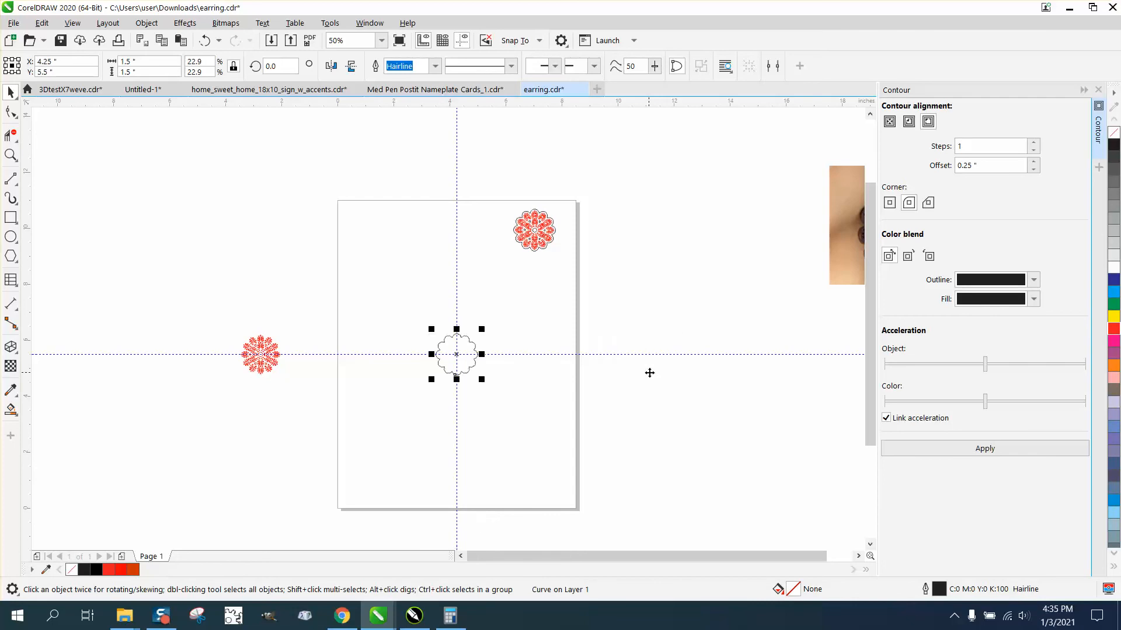
- Draw a red circle about 0.15 in across in the empty space beside the outer outline
{"action": "left_click", "coordinate": [11, 155]}
{"action": "scroll", "coordinate": [411, 295], "scroll_direction": "up", "scroll_amount": 1}
{"action": "left_click_drag", "start_coordinate": [410, 302], "coordinate": [563, 410]}
{"action": "right_click", "coordinate": [579, 416]}
{"action": "left_click_drag", "start_coordinate": [441, 354], "coordinate": [694, 504]}
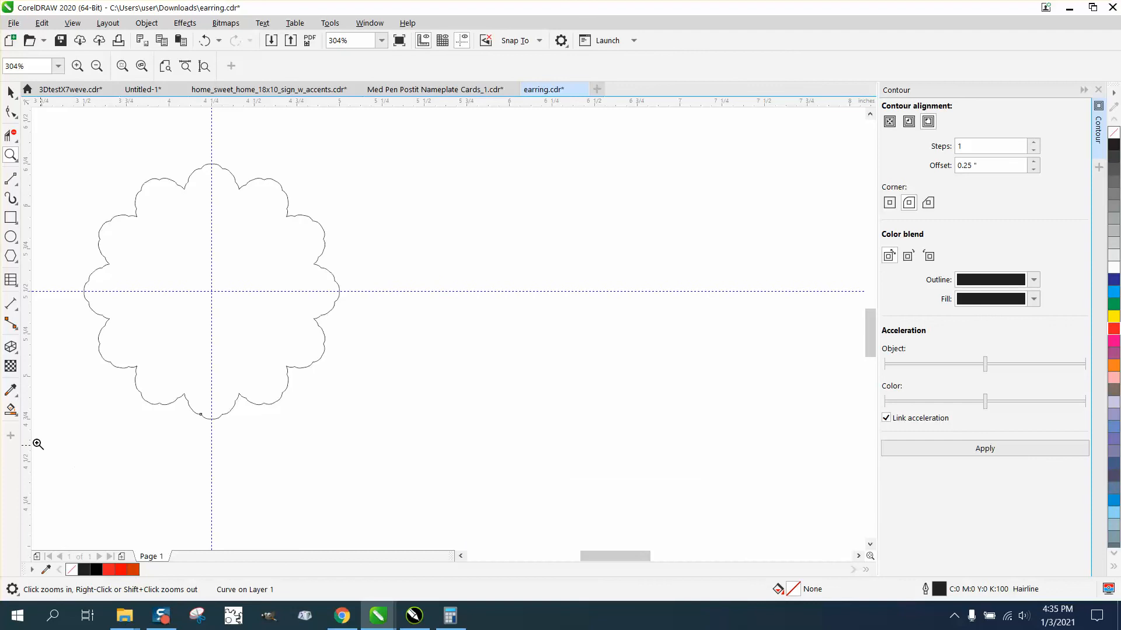
{"action": "left_click", "coordinate": [10, 236]}
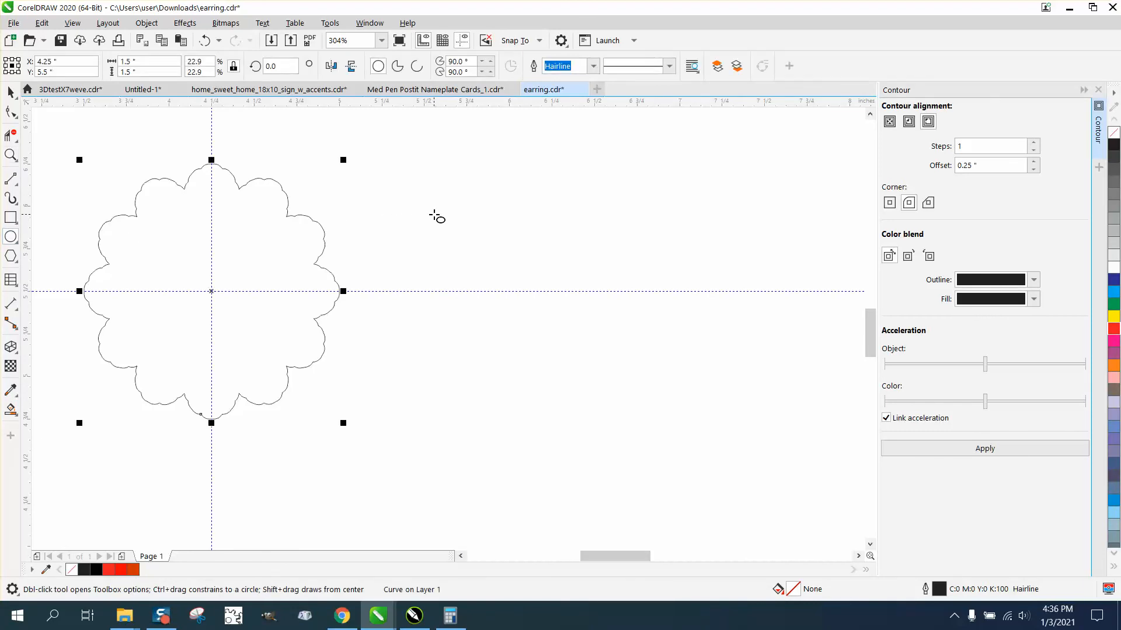
{"action": "left_click_drag", "start_coordinate": [435, 215], "coordinate": [408, 241]}
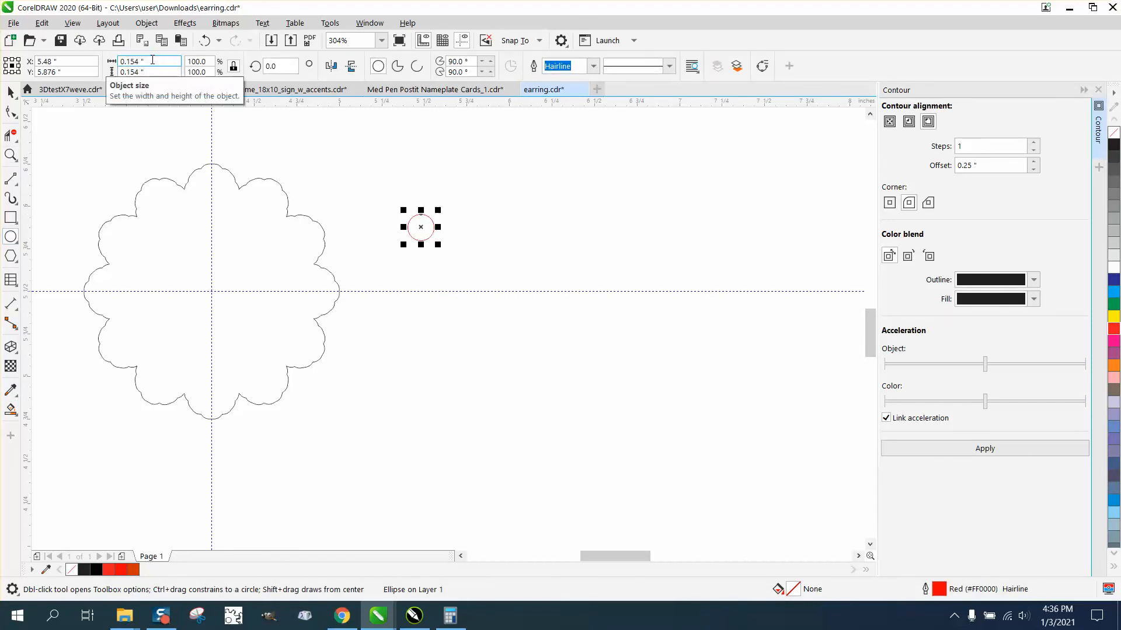
- Set the circle's diameter to 0.2 in and center it on the top edge of the outline's uppermost scallop
{"action": "left_click_drag", "start_coordinate": [151, 61], "coordinate": [118, 63]}
{"action": "type", "text": "0.2"}
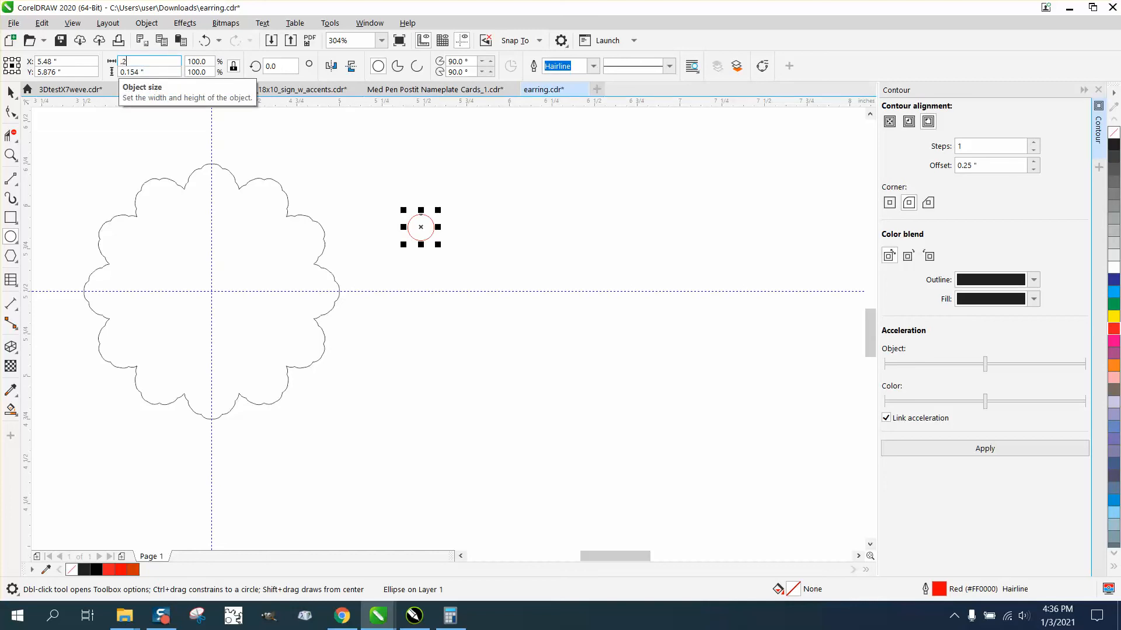
{"action": "key", "text": "Return"}
{"action": "key", "text": "p"}
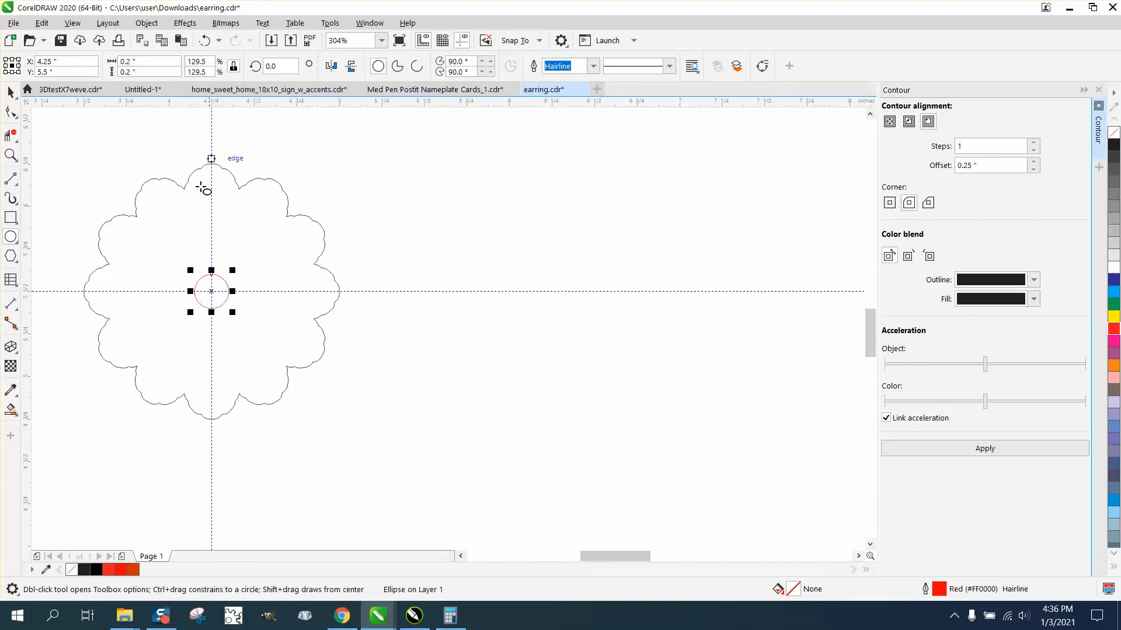
{"action": "left_click_drag", "start_coordinate": [211, 289], "coordinate": [329, 217]}
- Try deleting the overlapping segments between the circle and the top scallop with Virtual Segment Delete, and undo the deletion
{"action": "left_click", "coordinate": [11, 155]}
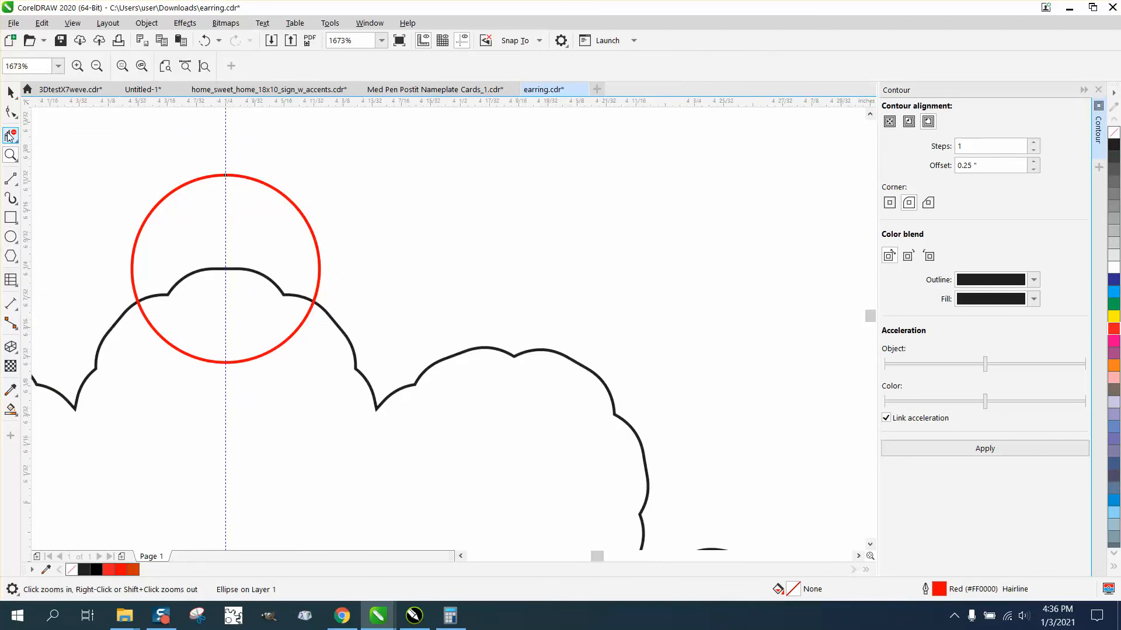
{"action": "left_click", "coordinate": [10, 135]}
{"action": "left_click_drag", "start_coordinate": [211, 249], "coordinate": [268, 402]}
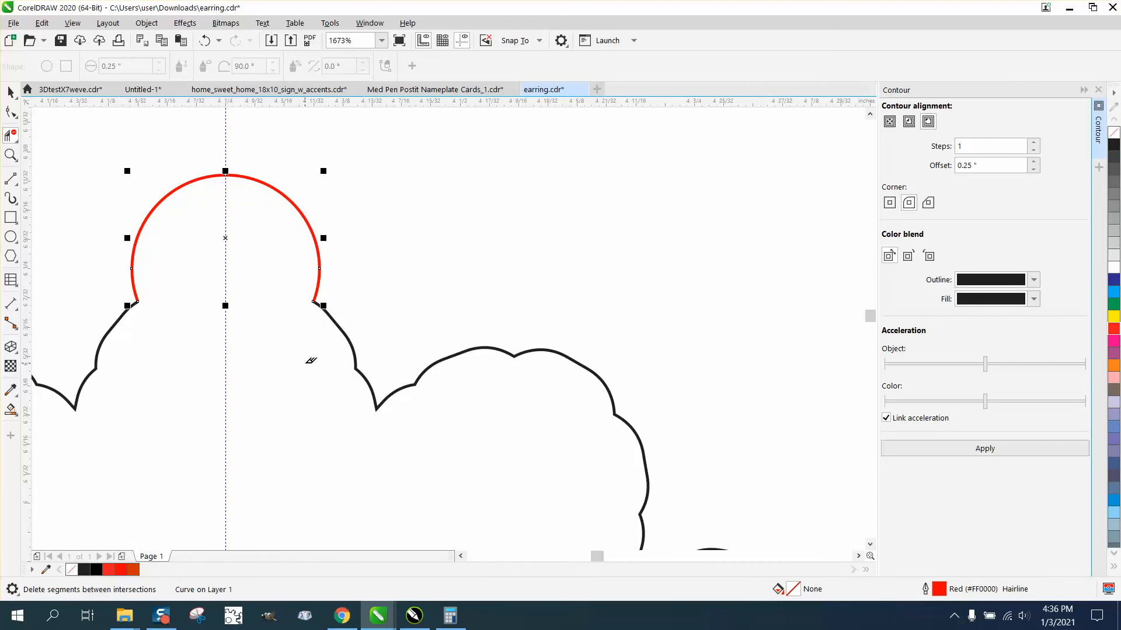
{"action": "left_click", "coordinate": [10, 92]}
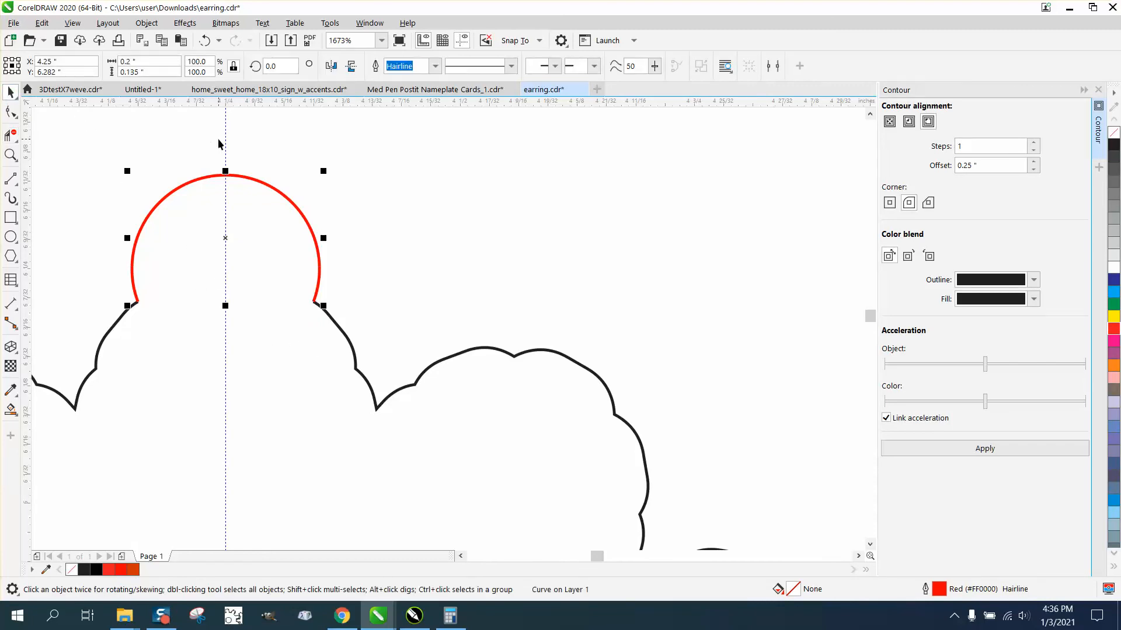
{"action": "left_click", "coordinate": [204, 40]}
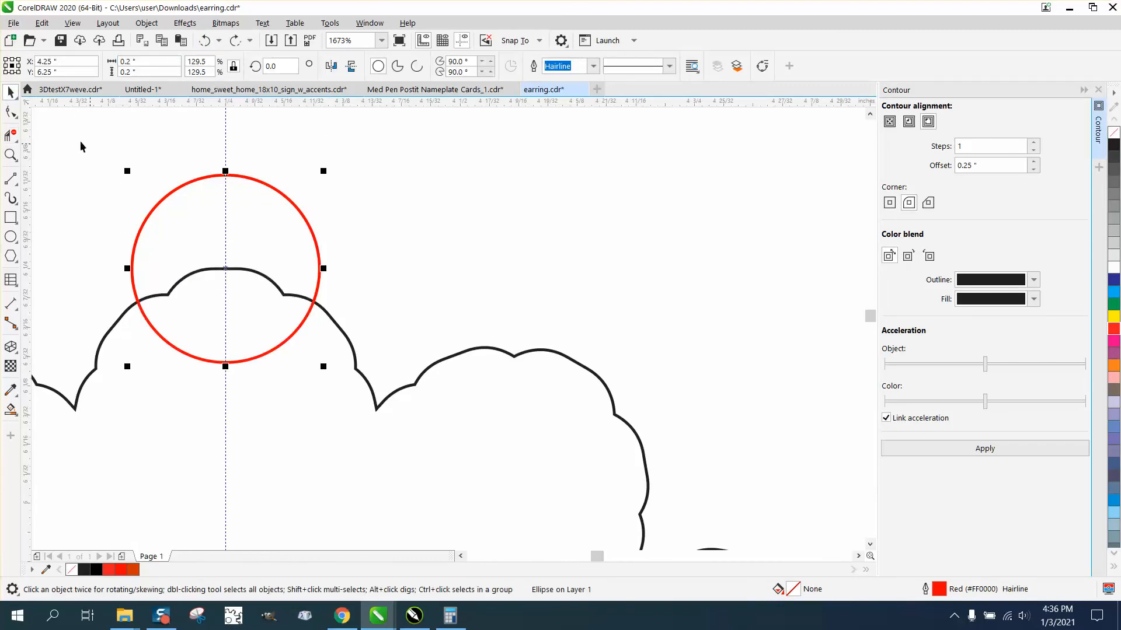
- Make a smaller concentric copy of the circle, about 0.117 in across, and move it 7 in right
{"action": "left_click", "coordinate": [346, 164]}
{"action": "left_click", "coordinate": [292, 204]}
{"action": "left_click_drag", "start_coordinate": [326, 172], "coordinate": [288, 208]}
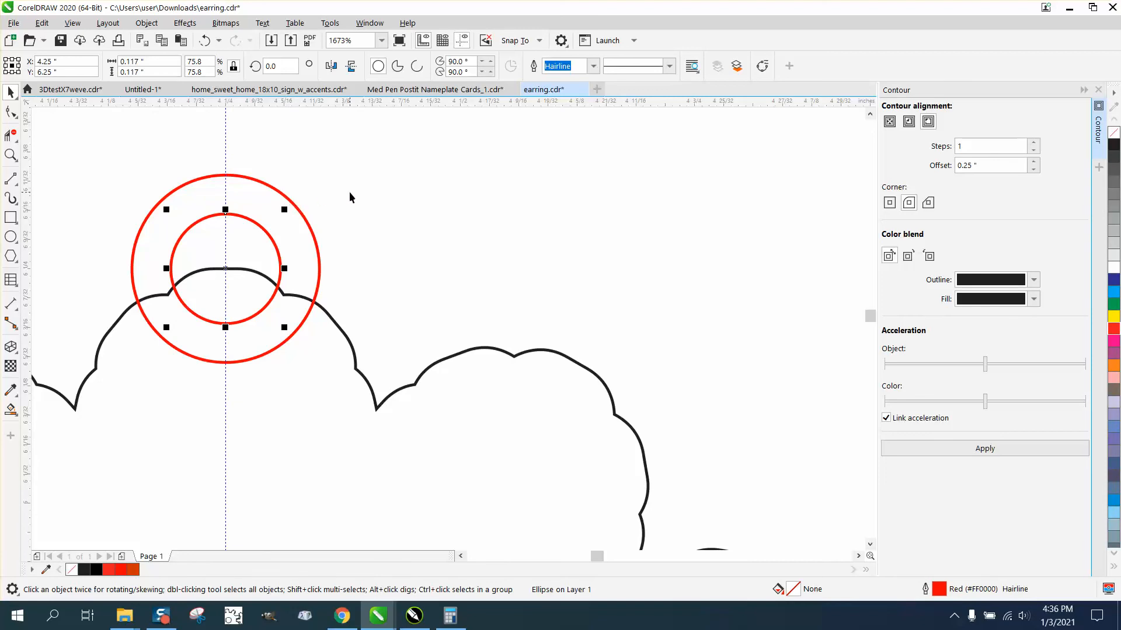
{"action": "key", "text": "Right"}
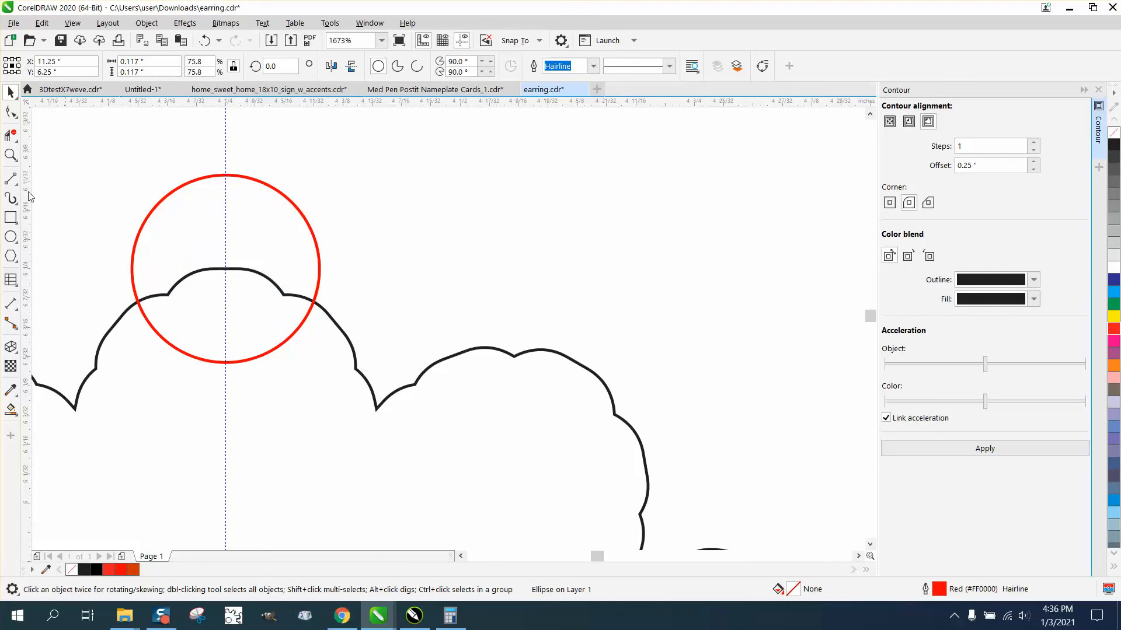
- Delete the vertical guideline and the overlapping segments where the 0.2 in circle crosses the outline's top scallop
{"action": "left_click", "coordinate": [226, 159]}
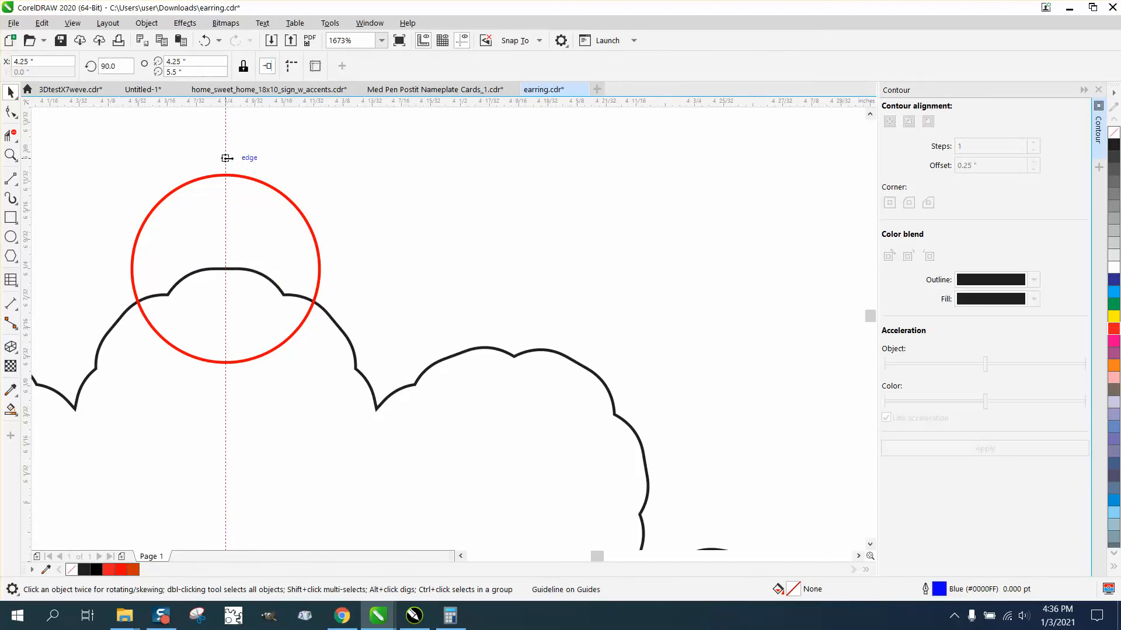
{"action": "key", "text": "Delete"}
{"action": "left_click", "coordinate": [10, 135]}
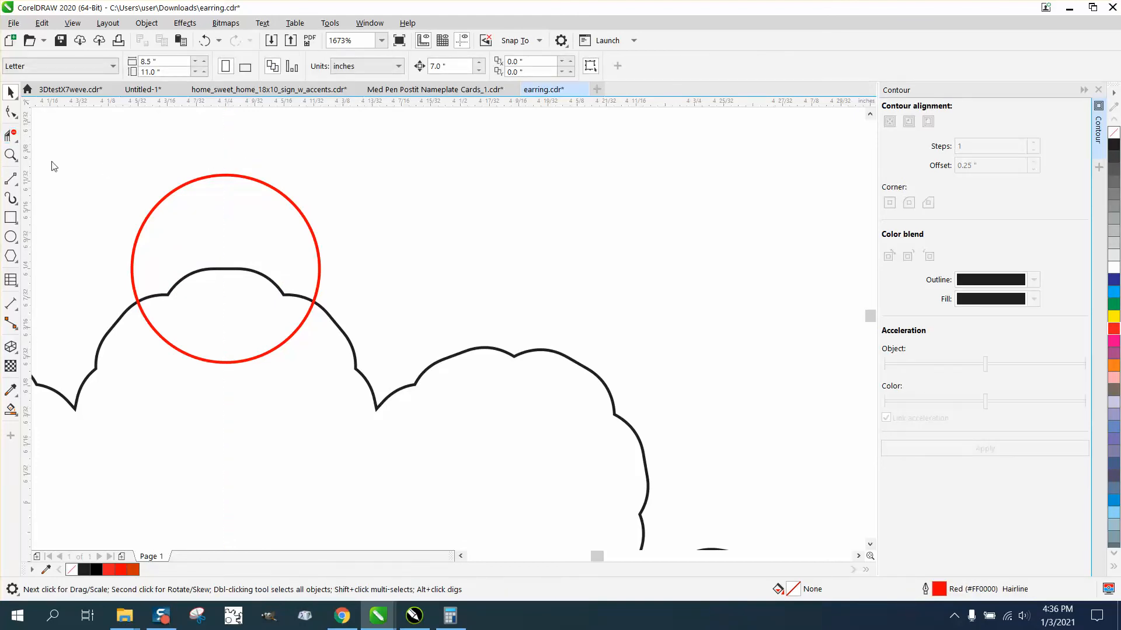
{"action": "left_click_drag", "start_coordinate": [196, 240], "coordinate": [234, 388]}
{"action": "scroll", "coordinate": [232, 368], "scroll_direction": "down", "scroll_amount": 4}
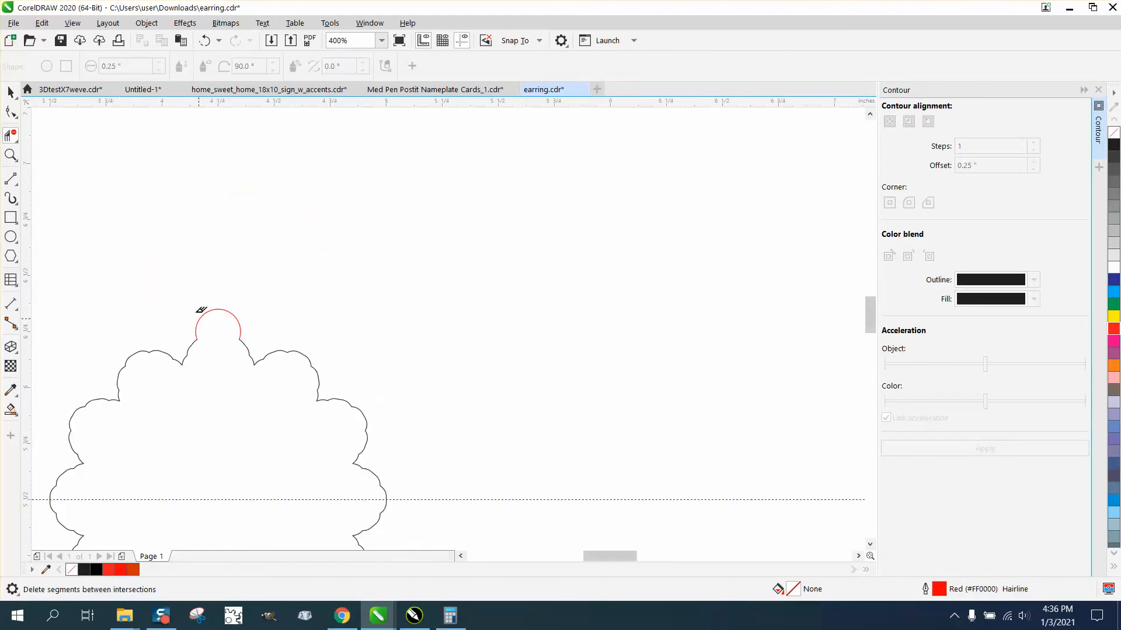
{"action": "scroll", "coordinate": [194, 286], "scroll_direction": "down", "scroll_amount": 2}
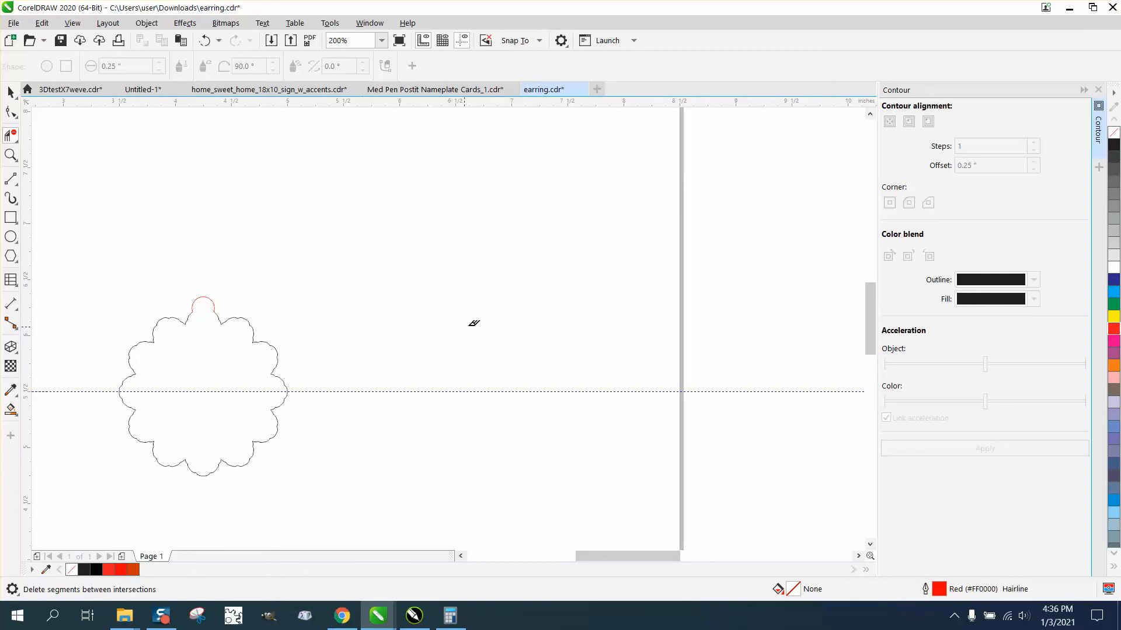
- Move the 0.117 in circle 7 in back to the center of the hanging loop
{"action": "left_click", "coordinate": [10, 92]}
{"action": "left_click_drag", "start_coordinate": [350, 276], "coordinate": [559, 391]}
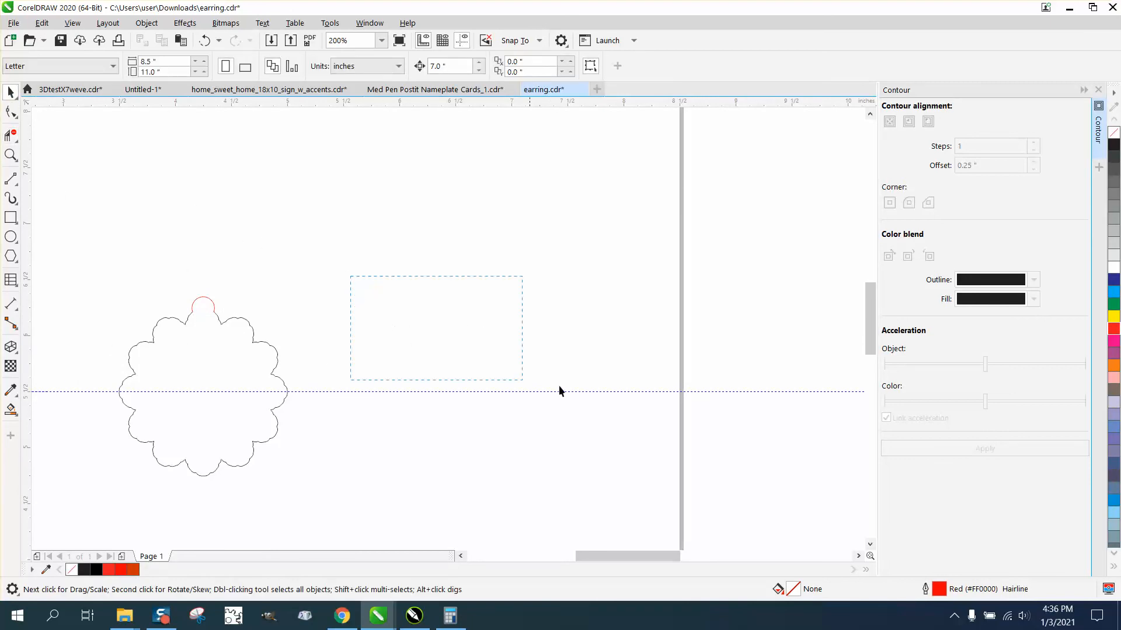
{"action": "left_click_drag", "start_coordinate": [826, 412], "coordinate": [844, 405]}
{"action": "scroll", "coordinate": [646, 404], "scroll_direction": "down", "scroll_amount": 2}
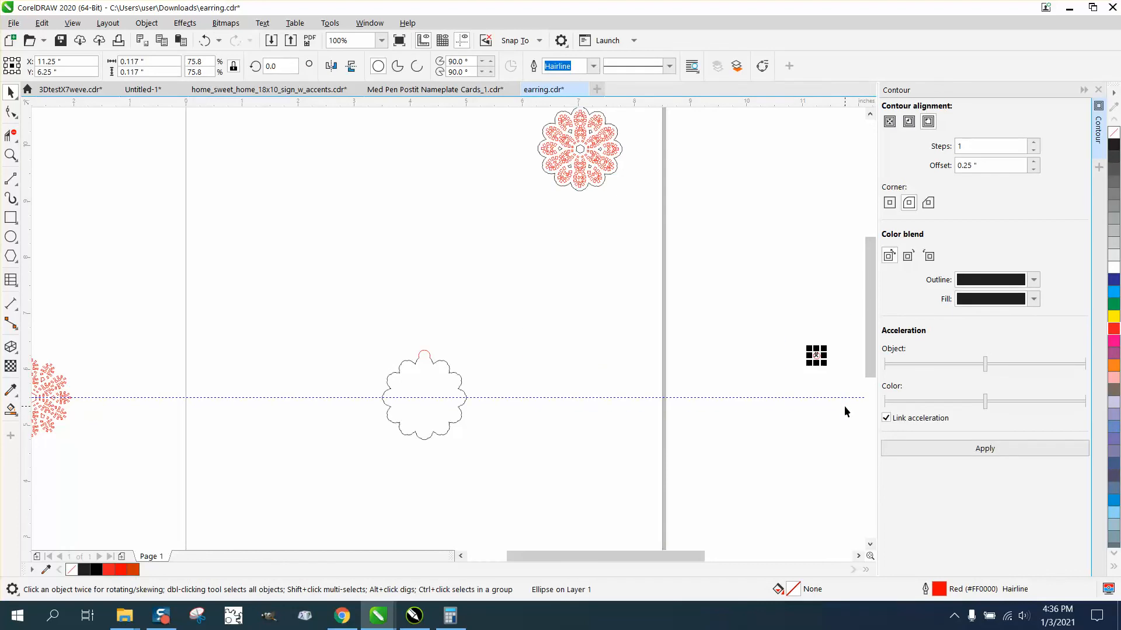
{"action": "key", "text": "ctrl+z"}
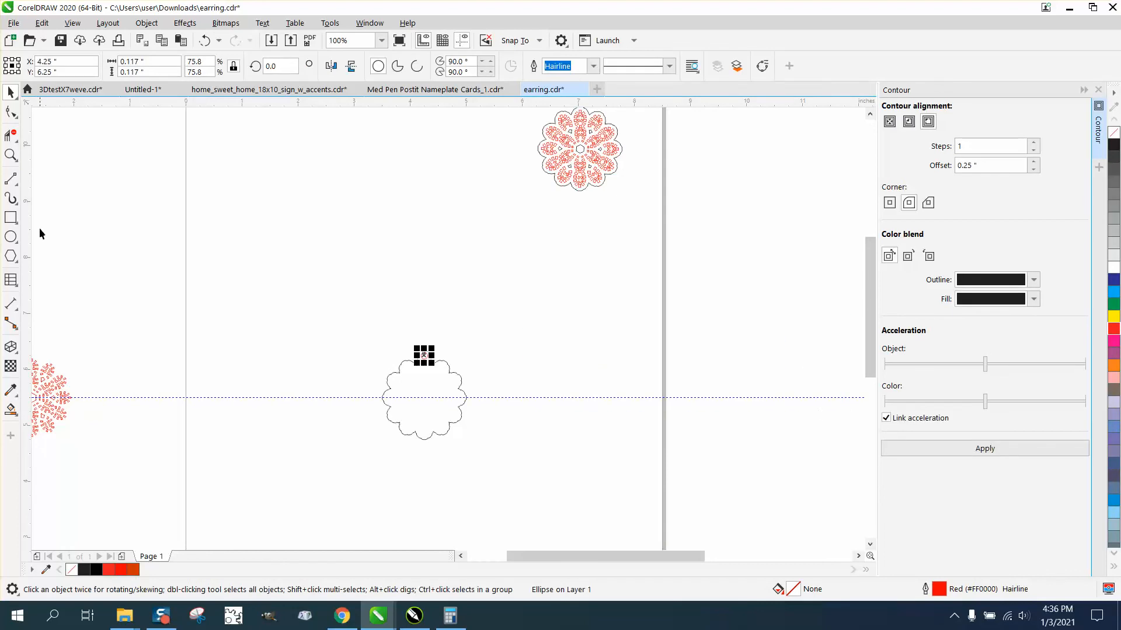
- Smart-fill the scalloped outline with its loop into one new shape, placed 7 in to the right, with no fill and a red outline
{"action": "left_click", "coordinate": [11, 155]}
{"action": "left_click_drag", "start_coordinate": [358, 338], "coordinate": [570, 457]}
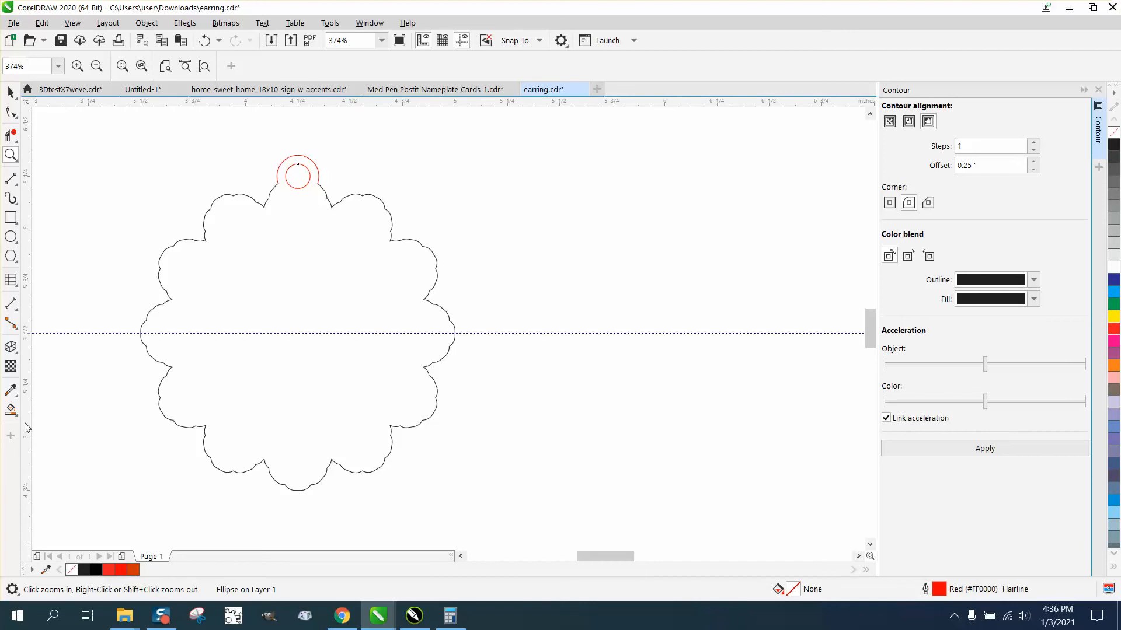
{"action": "left_click", "coordinate": [10, 409]}
{"action": "left_click", "coordinate": [237, 398]}
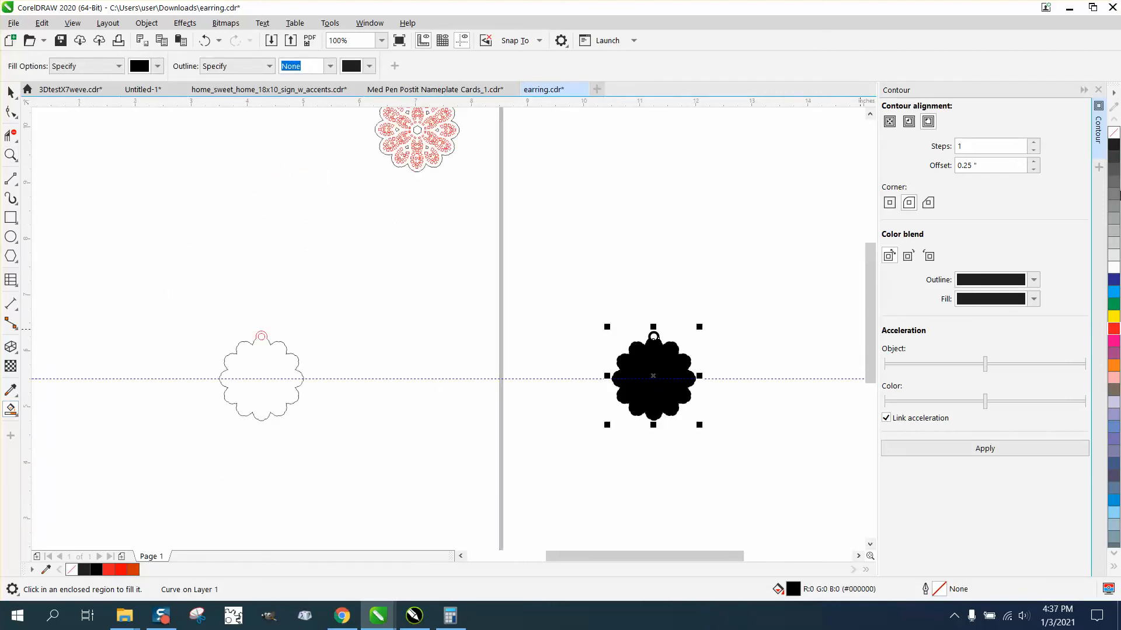
{"action": "left_click", "coordinate": [1113, 132]}
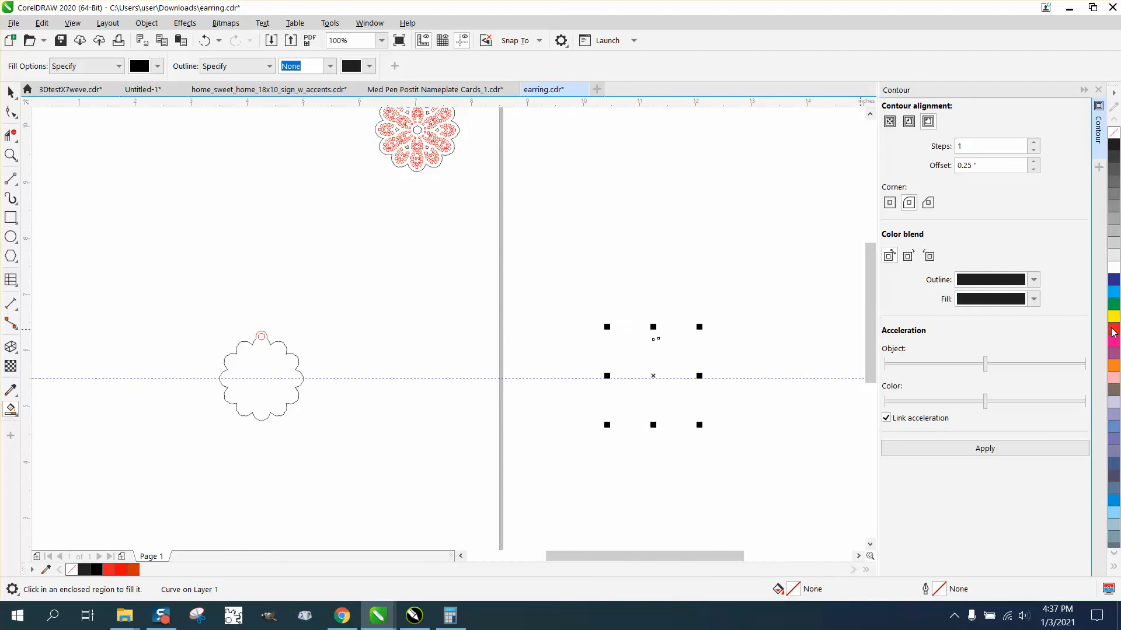
{"action": "right_click", "coordinate": [1114, 334]}
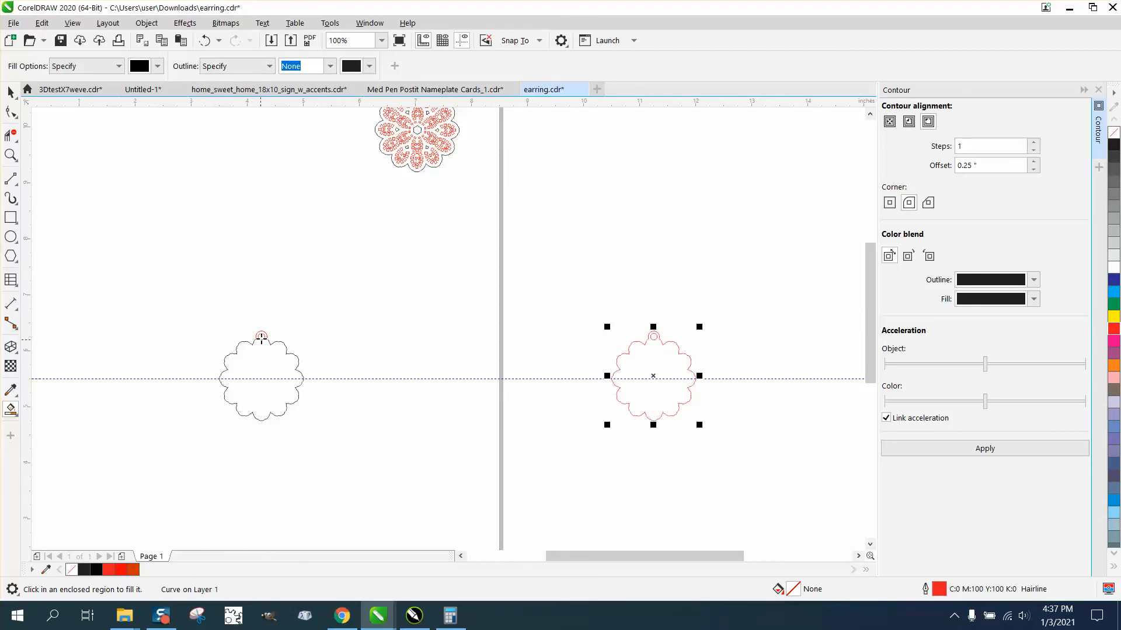
- Delete the original outline pieces, the loop arc and the small circle, keeping the new red shape
{"action": "left_click", "coordinate": [8, 97]}
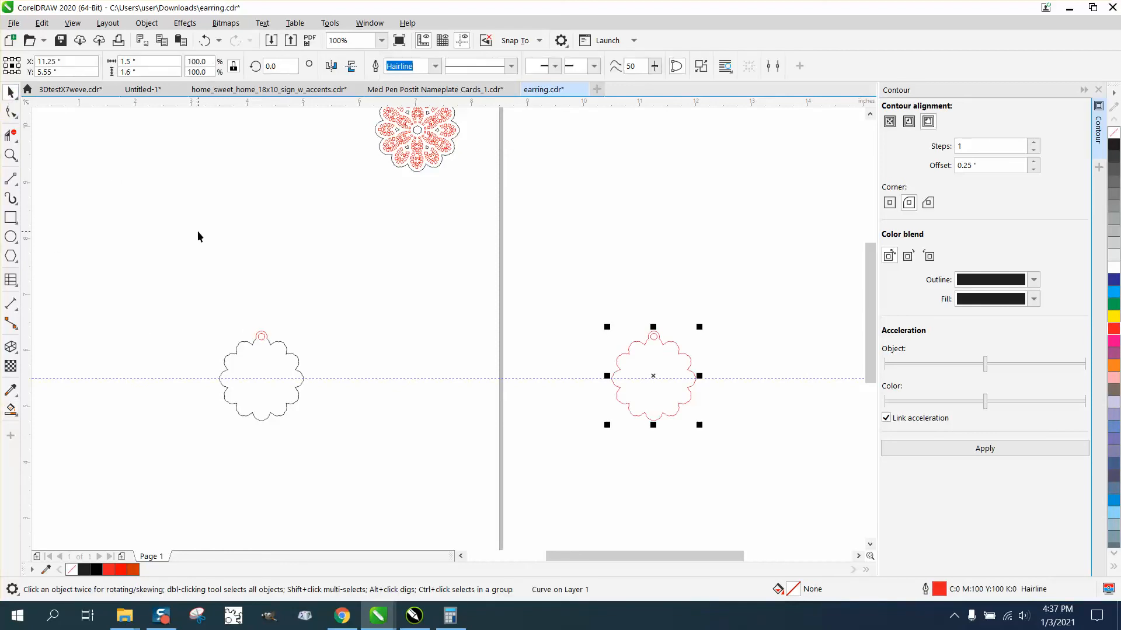
{"action": "left_click_drag", "start_coordinate": [286, 349], "coordinate": [373, 349]}
{"action": "left_click", "coordinate": [275, 338]}
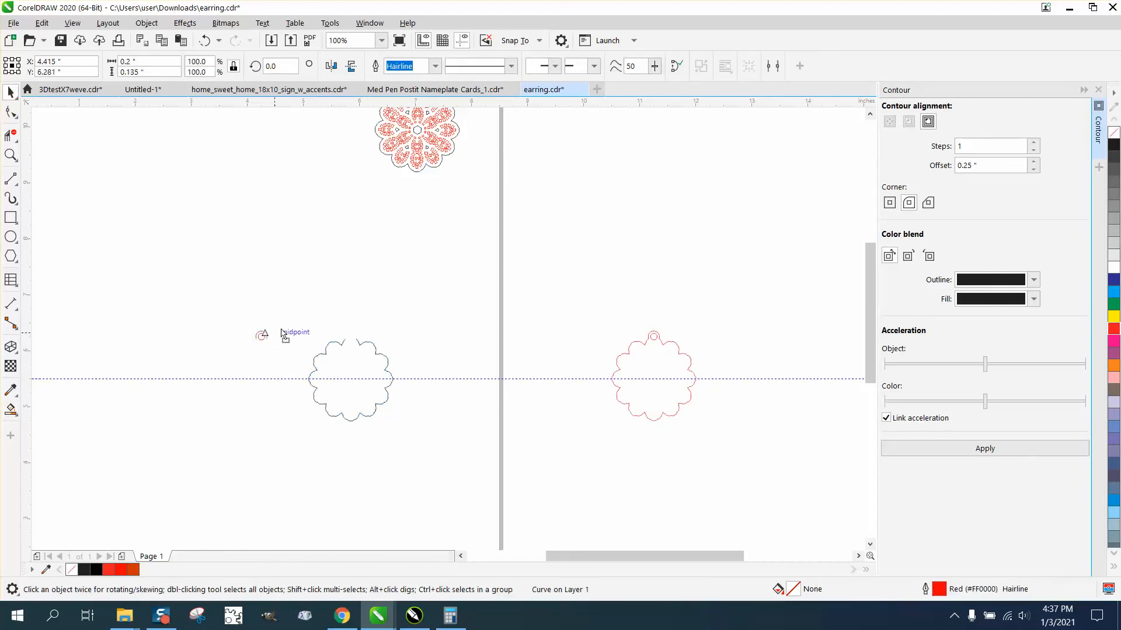
{"action": "left_click_drag", "start_coordinate": [243, 293], "coordinate": [468, 458]}
{"action": "key", "text": "Delete"}
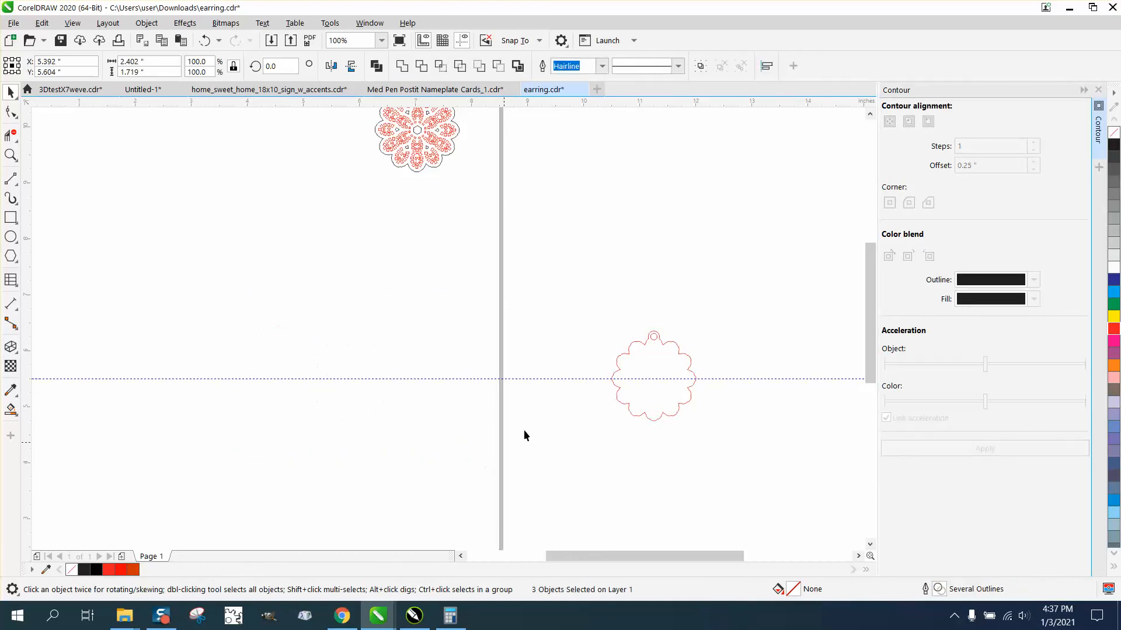
{"action": "left_click_drag", "start_coordinate": [630, 402], "coordinate": [627, 408]}
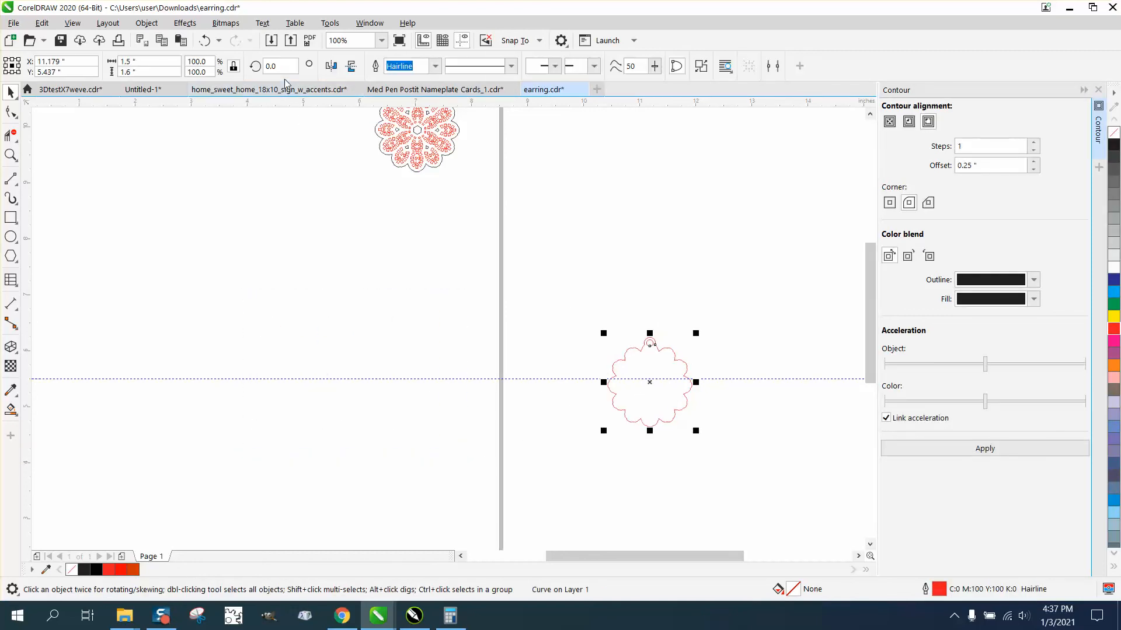
{"action": "left_click", "coordinate": [204, 40]}
{"action": "left_click", "coordinate": [204, 40]}
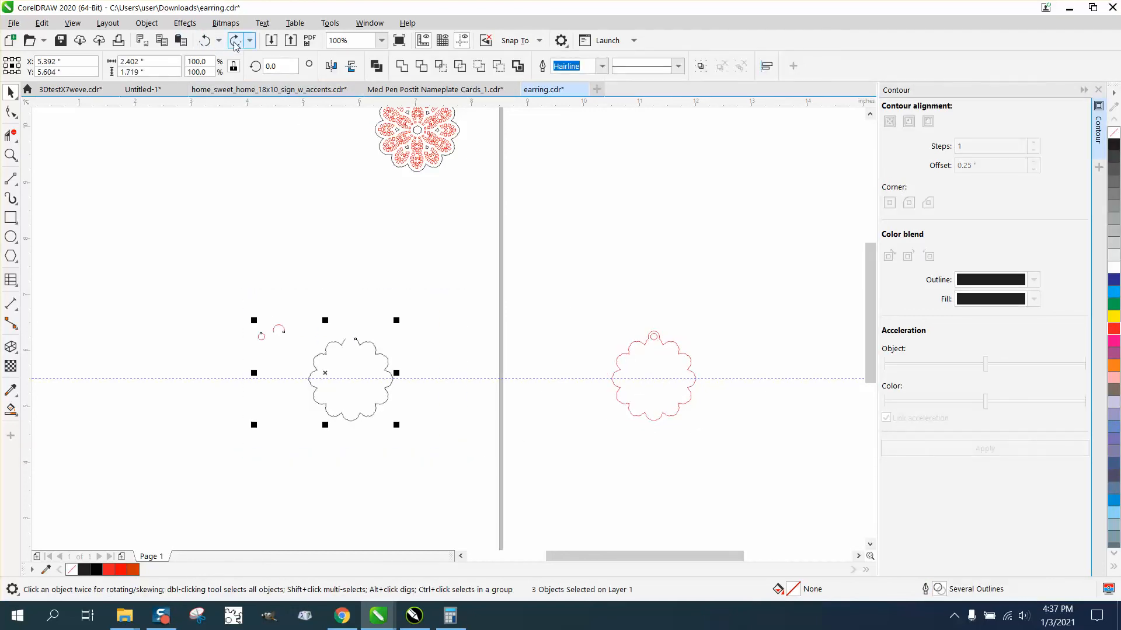
{"action": "left_click", "coordinate": [239, 42]}
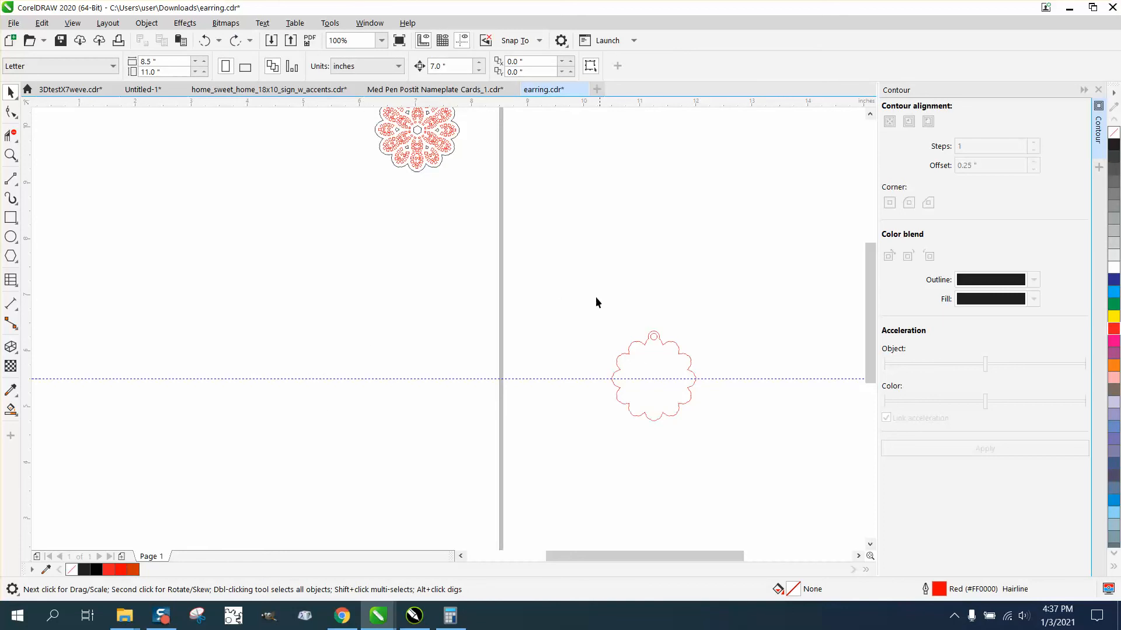
- Center the red outline on the page, and center the 1.385 in cutout group on the page inside it
{"action": "left_click_drag", "start_coordinate": [773, 452], "coordinate": [773, 454]}
{"action": "key", "text": "p"}
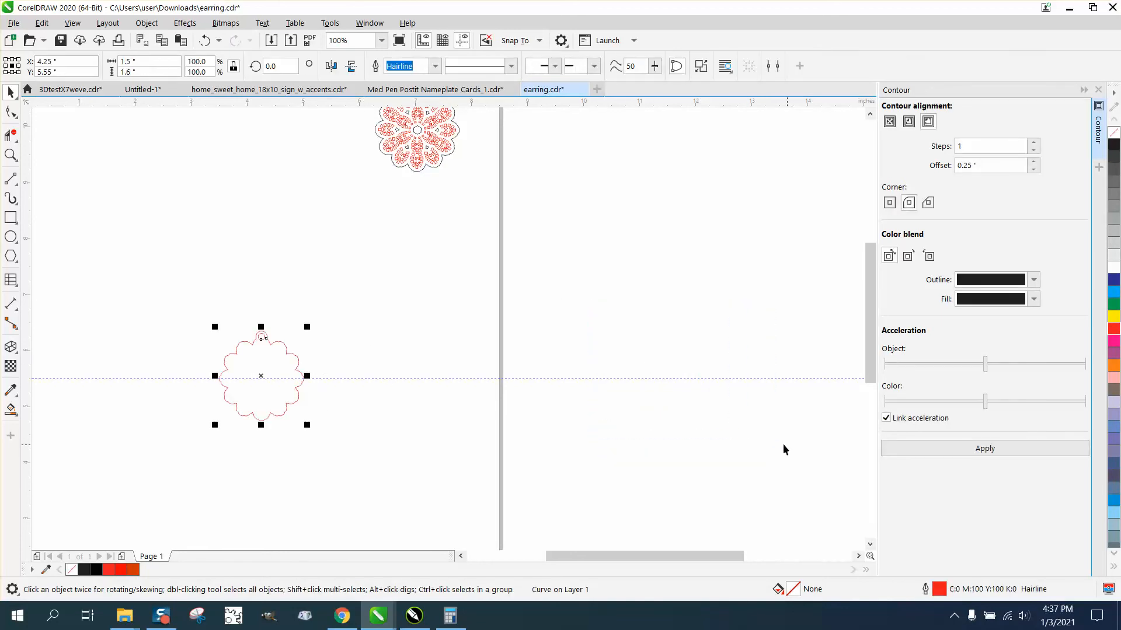
{"action": "scroll", "coordinate": [782, 444], "scroll_direction": "down", "scroll_amount": 1}
{"action": "left_click_drag", "start_coordinate": [269, 378], "coordinate": [385, 443]}
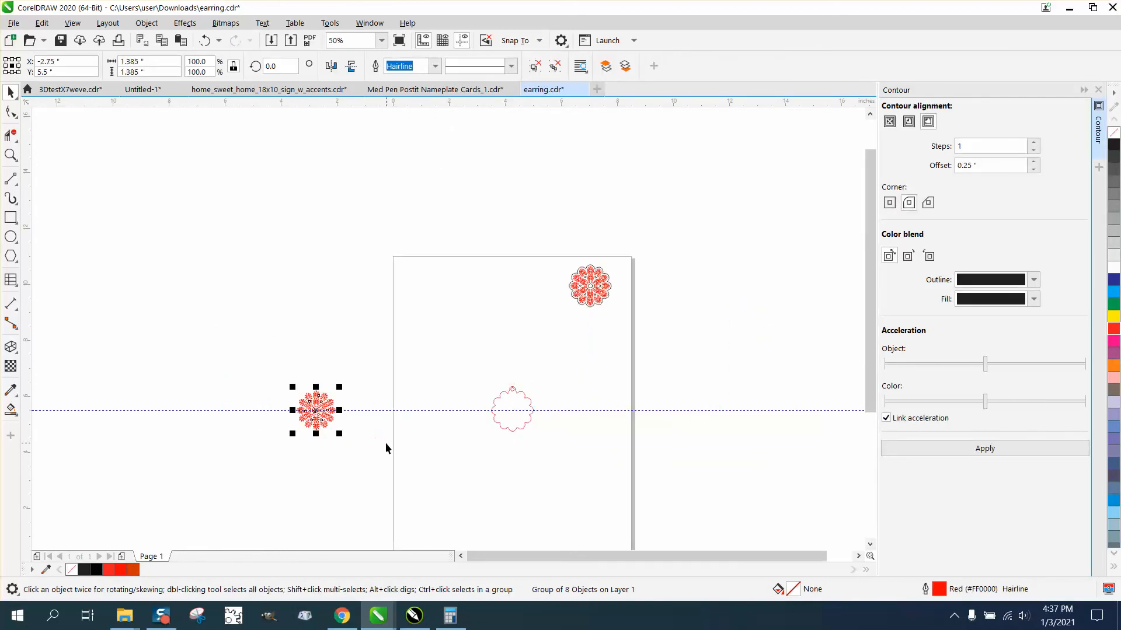
{"action": "key", "text": "p"}
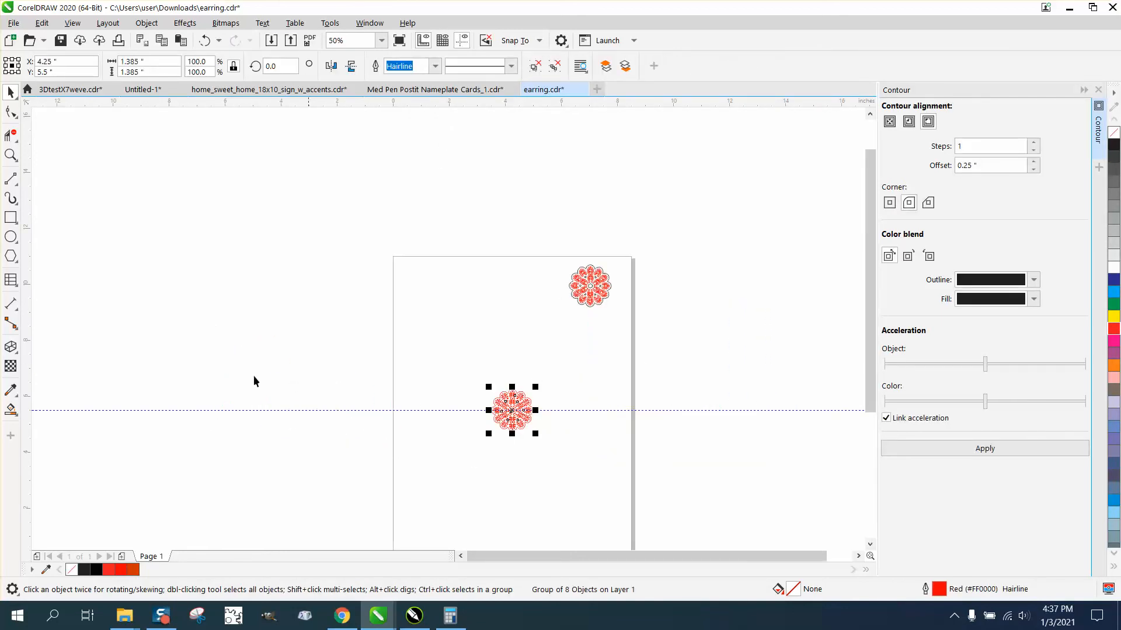
- Examine the assembled earring up close, including the central hexagonal opening, the diamond-shaped cutouts and the small surrounding cutouts
{"action": "left_click", "coordinate": [10, 155]}
{"action": "left_click_drag", "start_coordinate": [429, 338], "coordinate": [606, 474]}
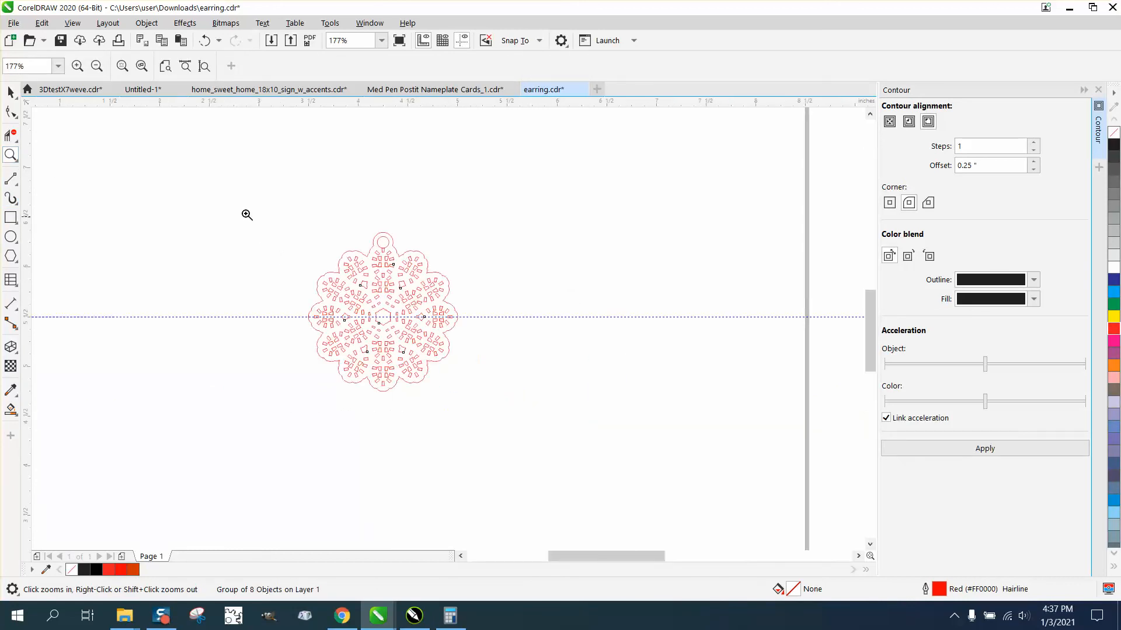
{"action": "left_click_drag", "start_coordinate": [255, 228], "coordinate": [547, 427]}
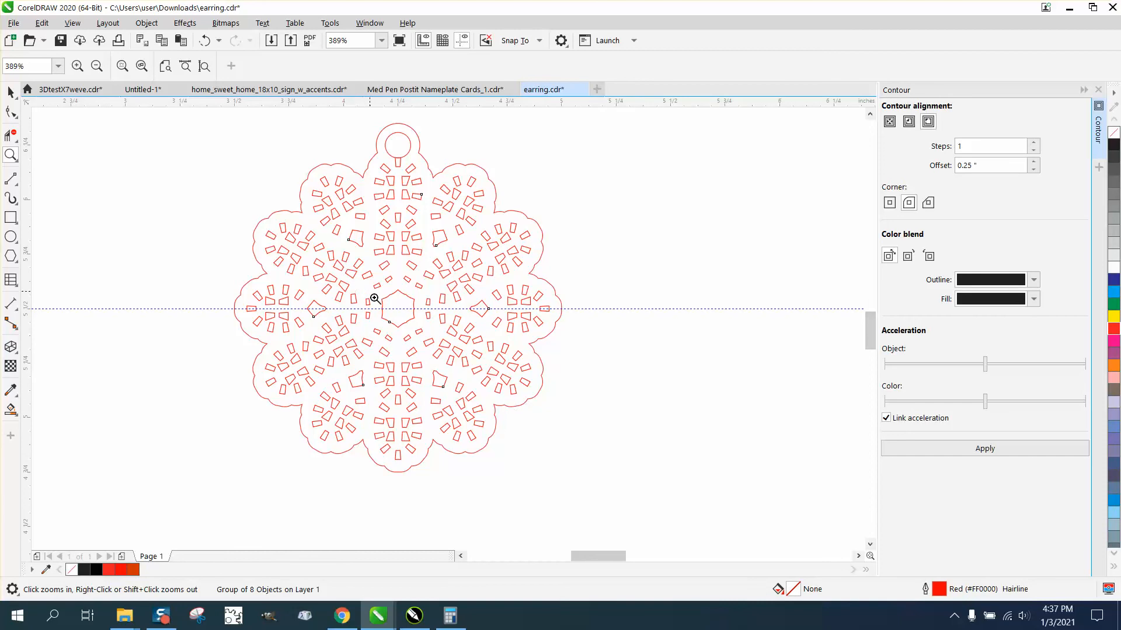
{"action": "left_click_drag", "start_coordinate": [374, 297], "coordinate": [456, 333]}
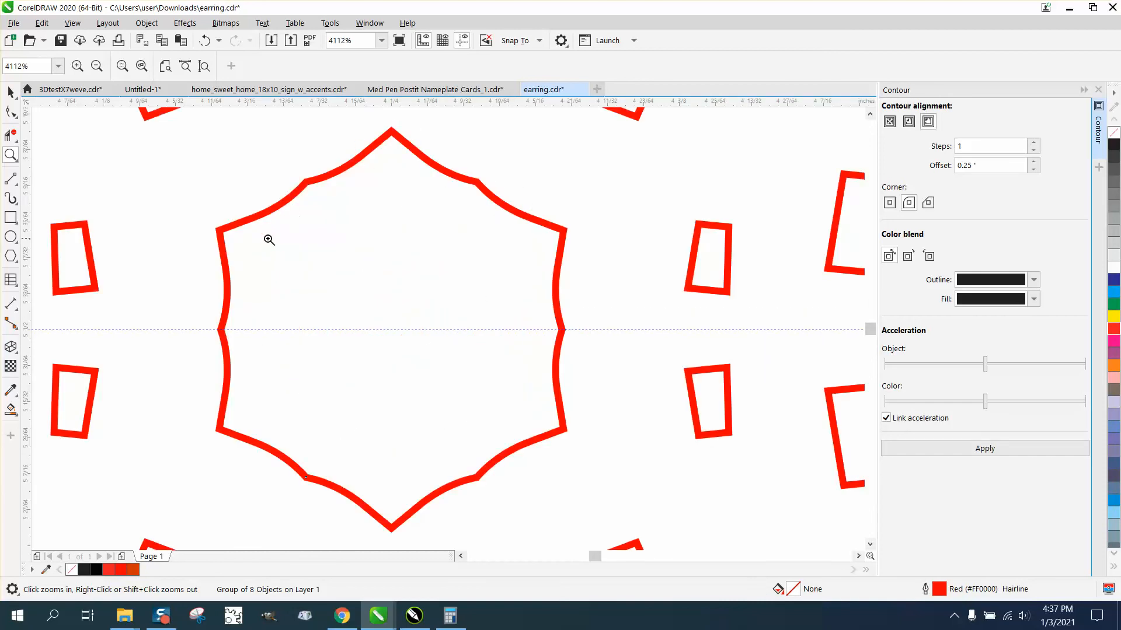
{"action": "scroll", "coordinate": [309, 320], "scroll_direction": "down", "scroll_amount": 1}
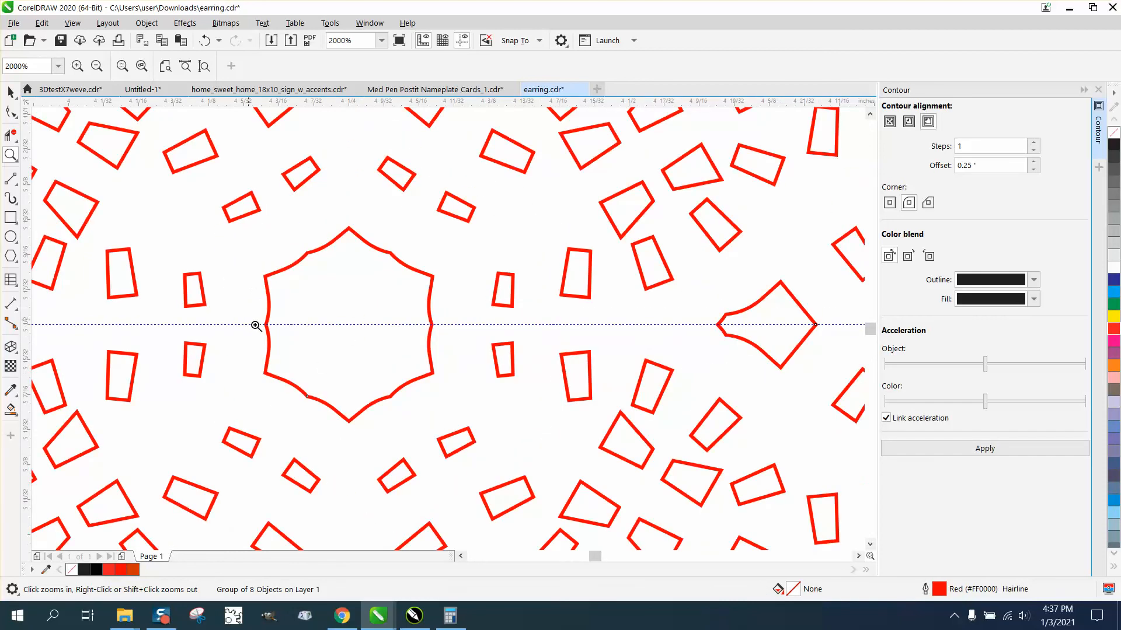
{"action": "scroll", "coordinate": [281, 344], "scroll_direction": "down", "scroll_amount": 1}
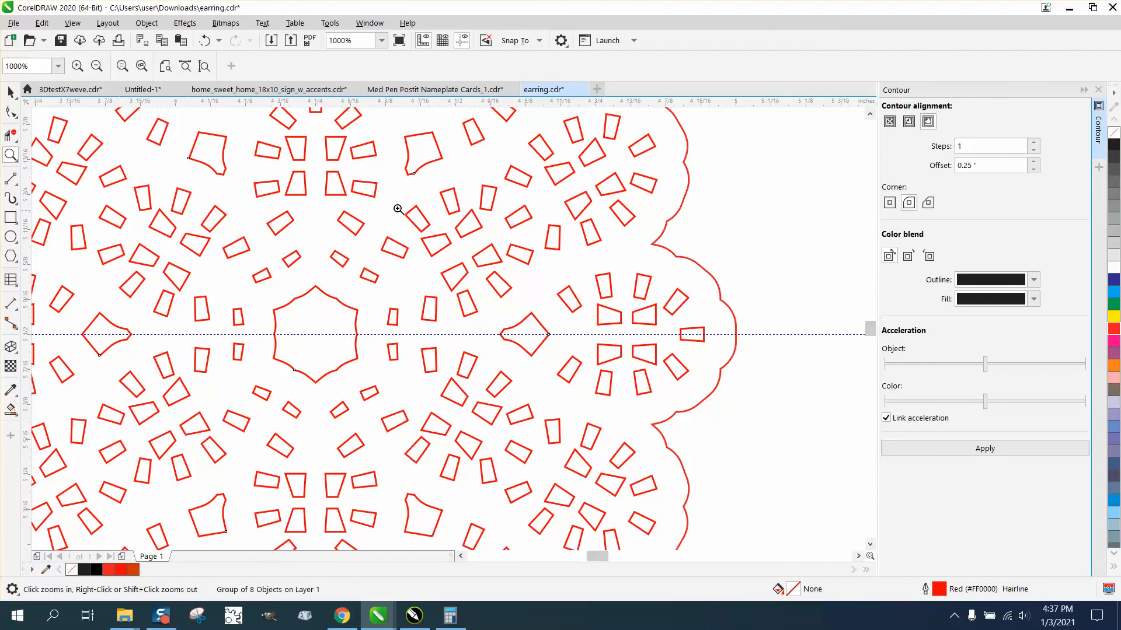
{"action": "scroll", "coordinate": [408, 134], "scroll_direction": "up", "scroll_amount": 2}
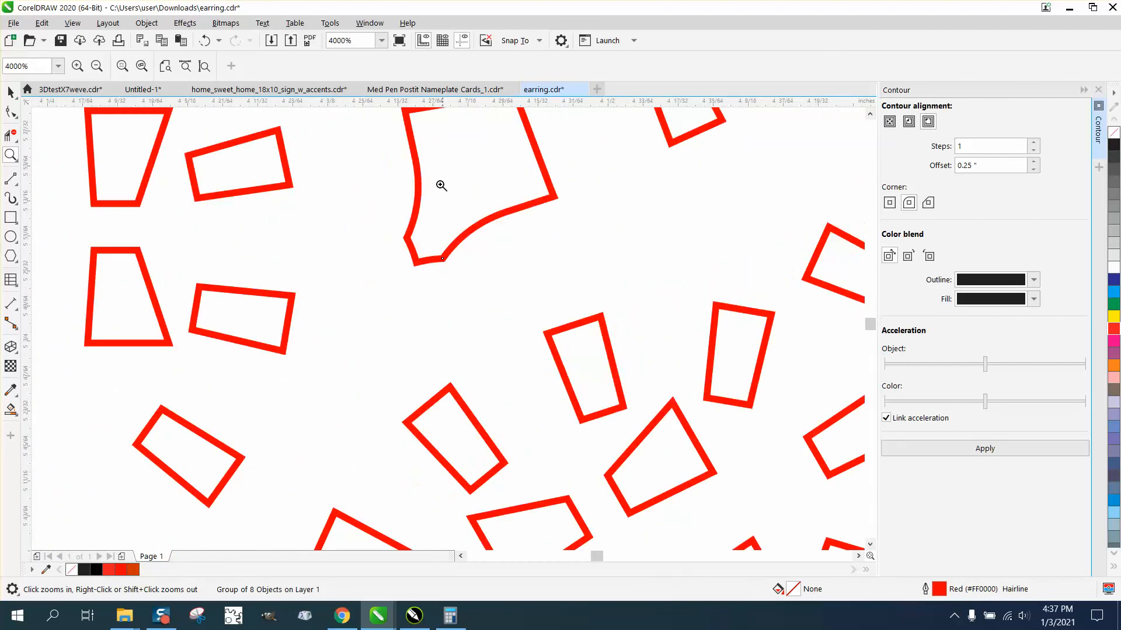
{"action": "scroll", "coordinate": [441, 185], "scroll_direction": "down", "scroll_amount": 3}
{"action": "scroll", "coordinate": [519, 398], "scroll_direction": "down", "scroll_amount": 4}
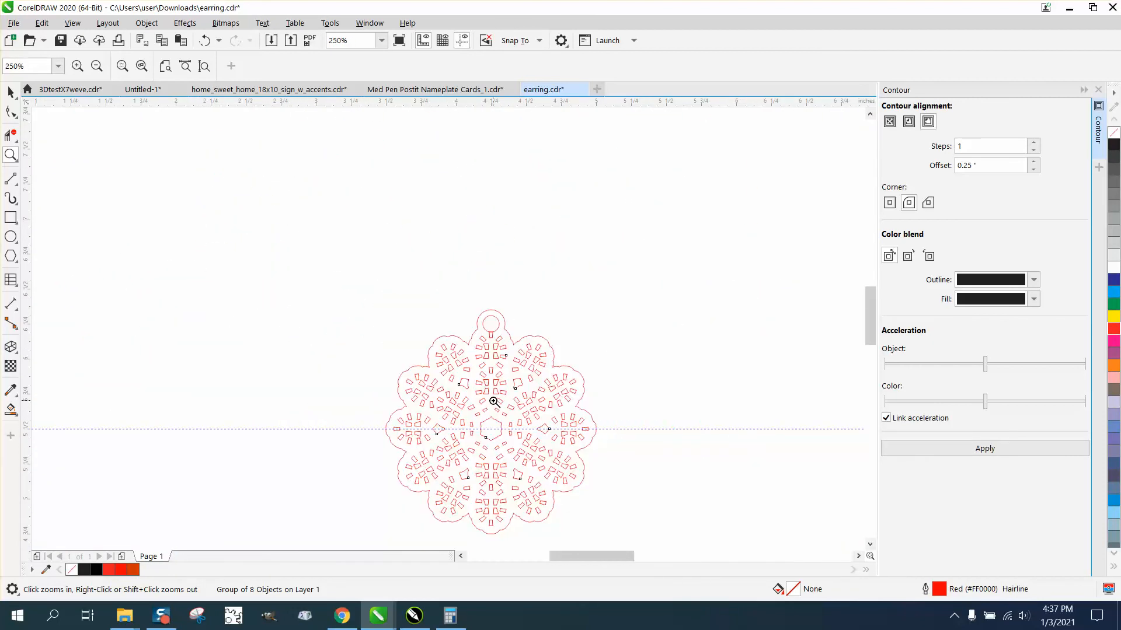
- Compare the reference photo of the earring with the finished red design
{"action": "left_click_drag", "start_coordinate": [776, 312], "coordinate": [817, 362]}
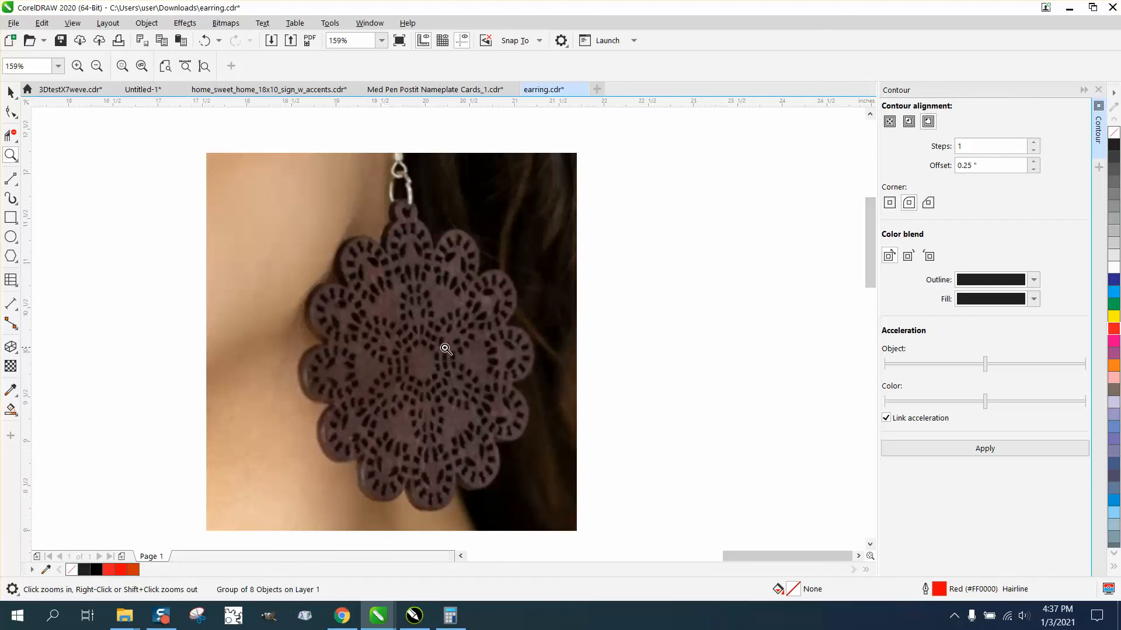
{"action": "scroll", "coordinate": [476, 334], "scroll_direction": "down", "scroll_amount": 5}
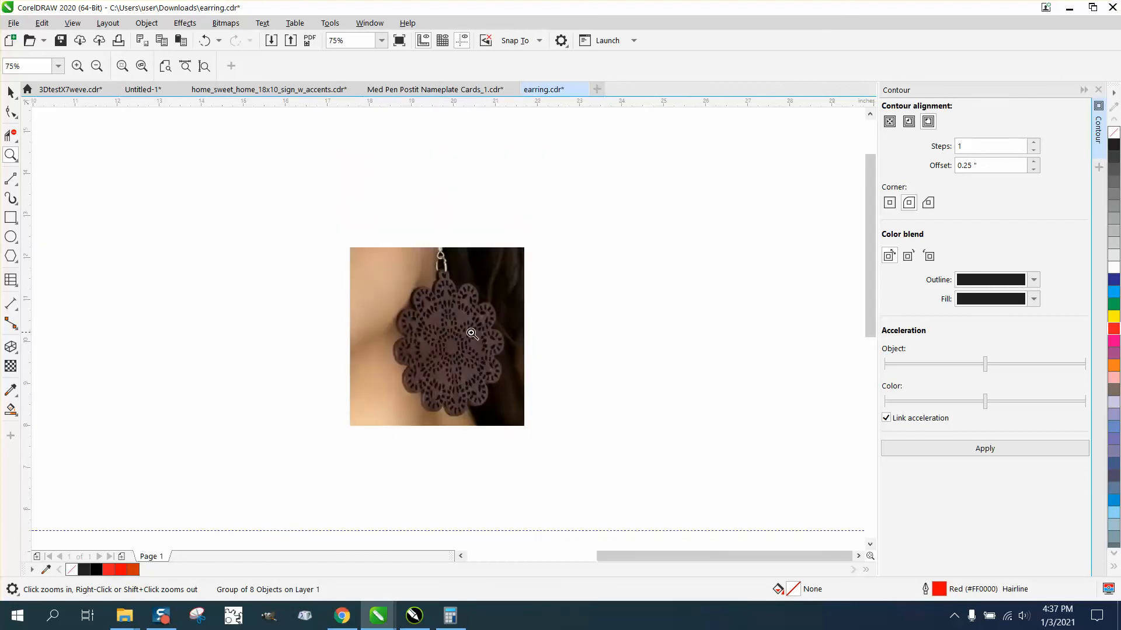
{"action": "left_click_drag", "start_coordinate": [275, 363], "coordinate": [326, 405]}
{"action": "left_click", "coordinate": [8, 92]}
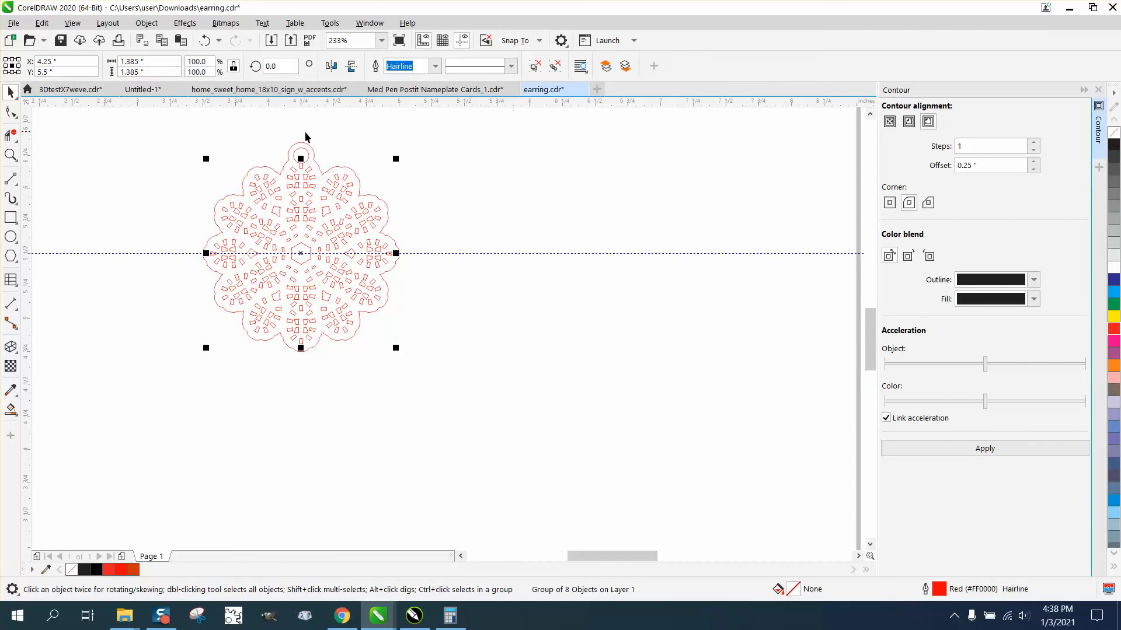
{"action": "left_click", "coordinate": [432, 199]}
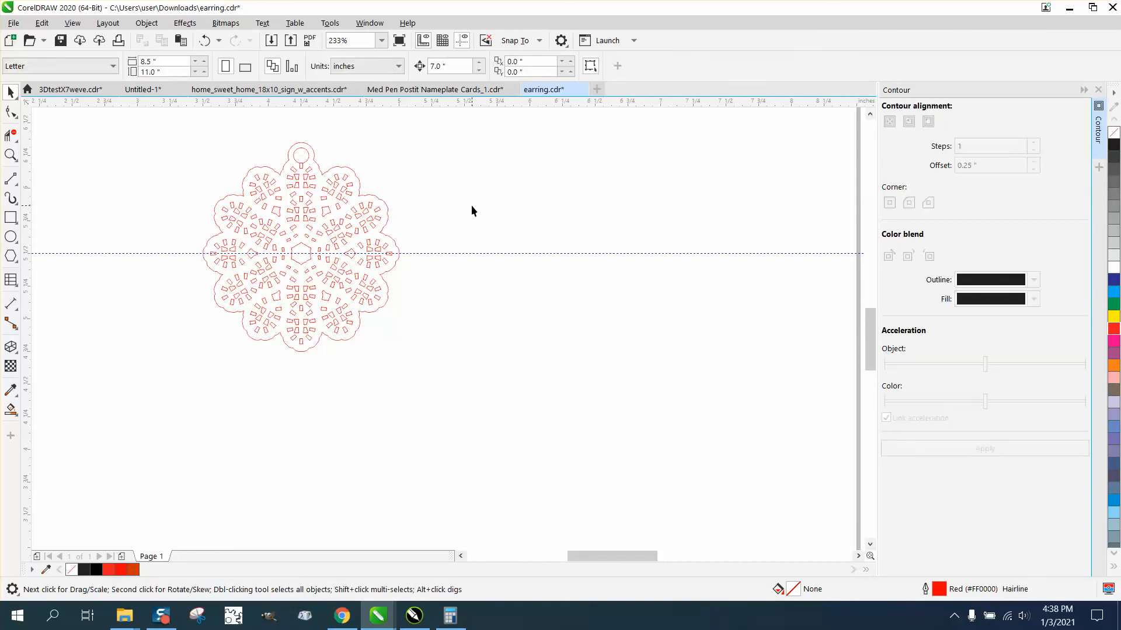
{"action": "left_click", "coordinate": [11, 154]}
{"action": "left_click_drag", "start_coordinate": [213, 153], "coordinate": [467, 352]}
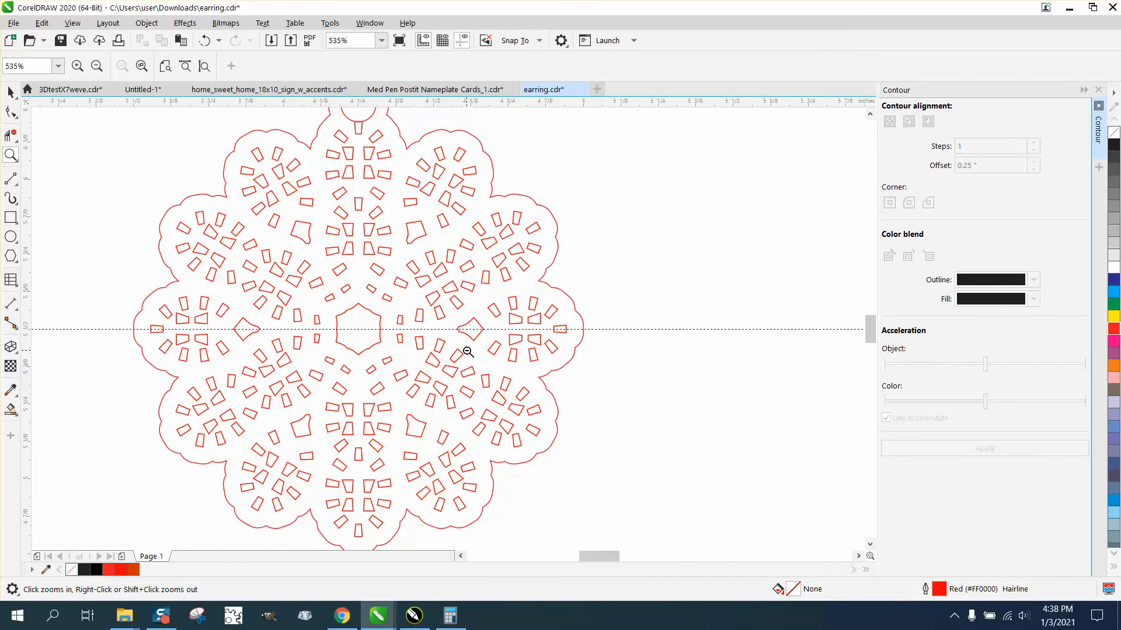